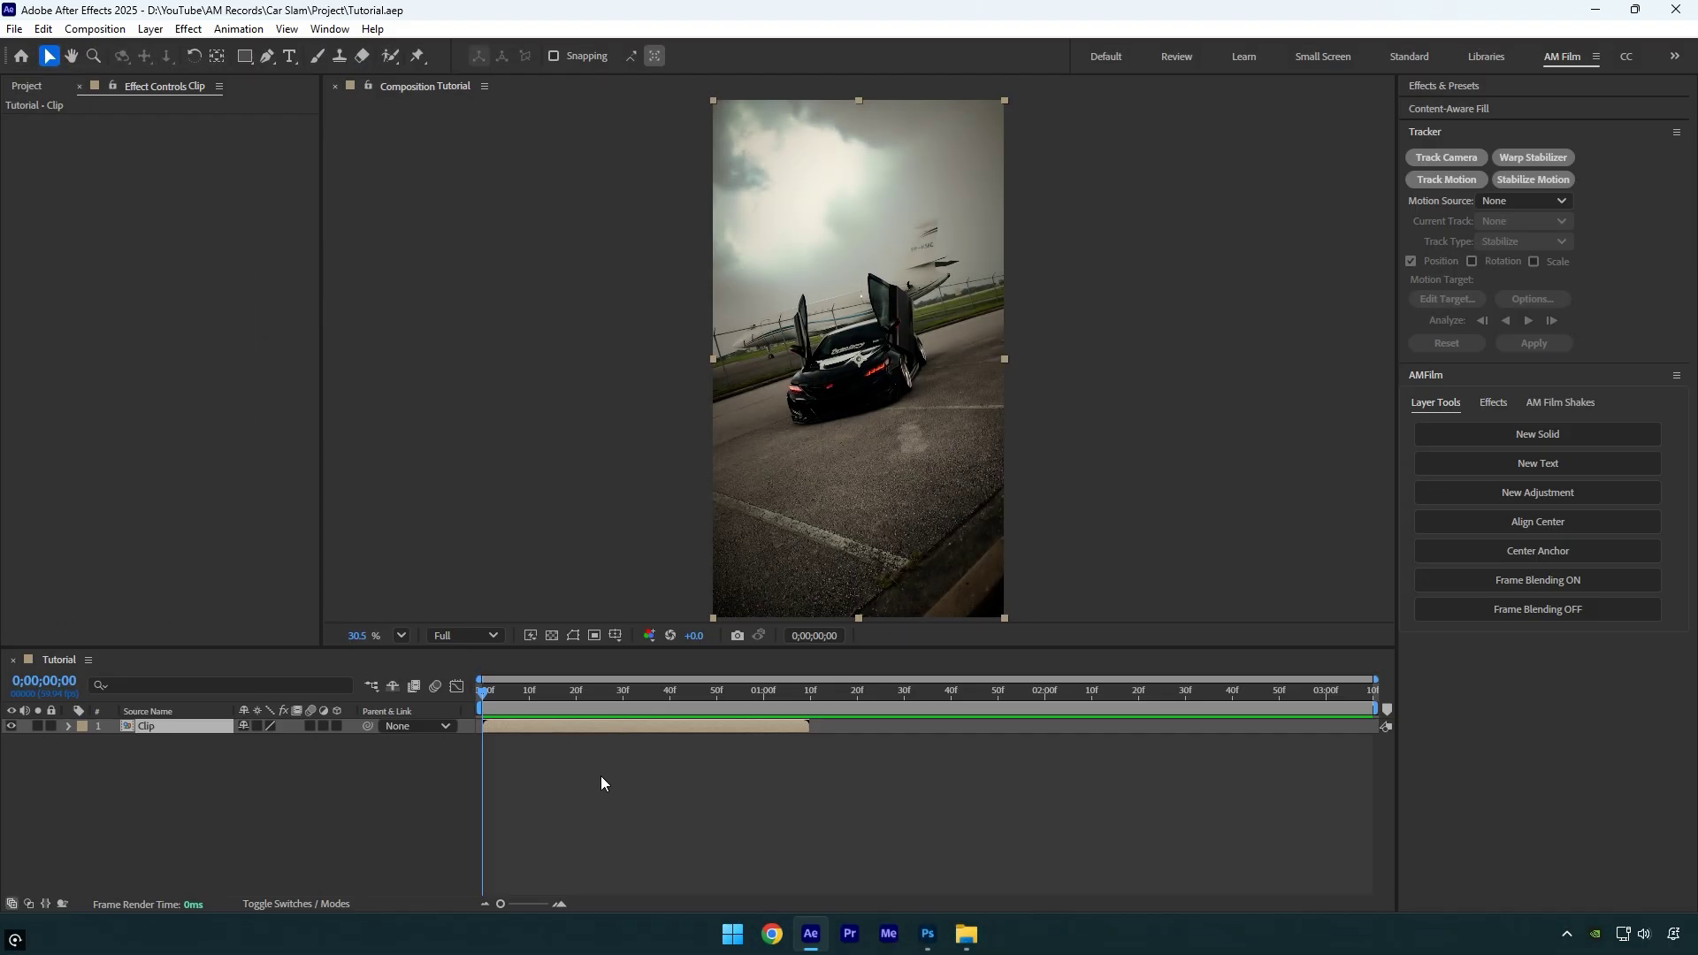
Bring up the quick effect search bar over the timeline and dismiss it
click(506, 703)
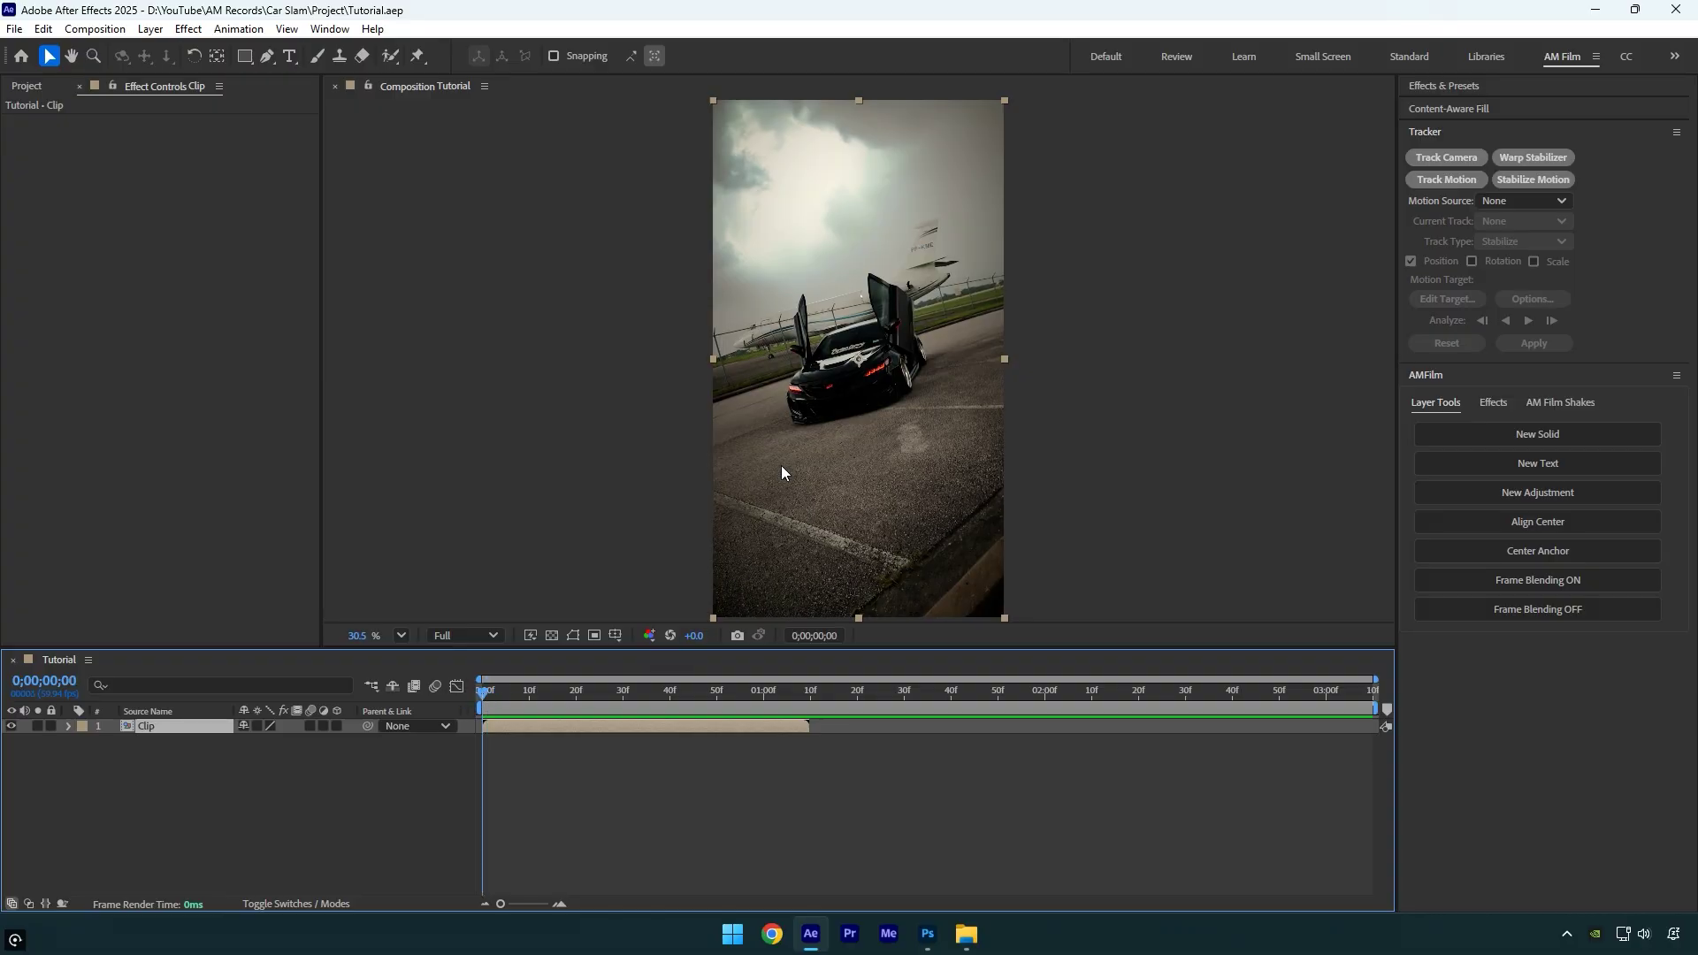
key(ctrl+space)
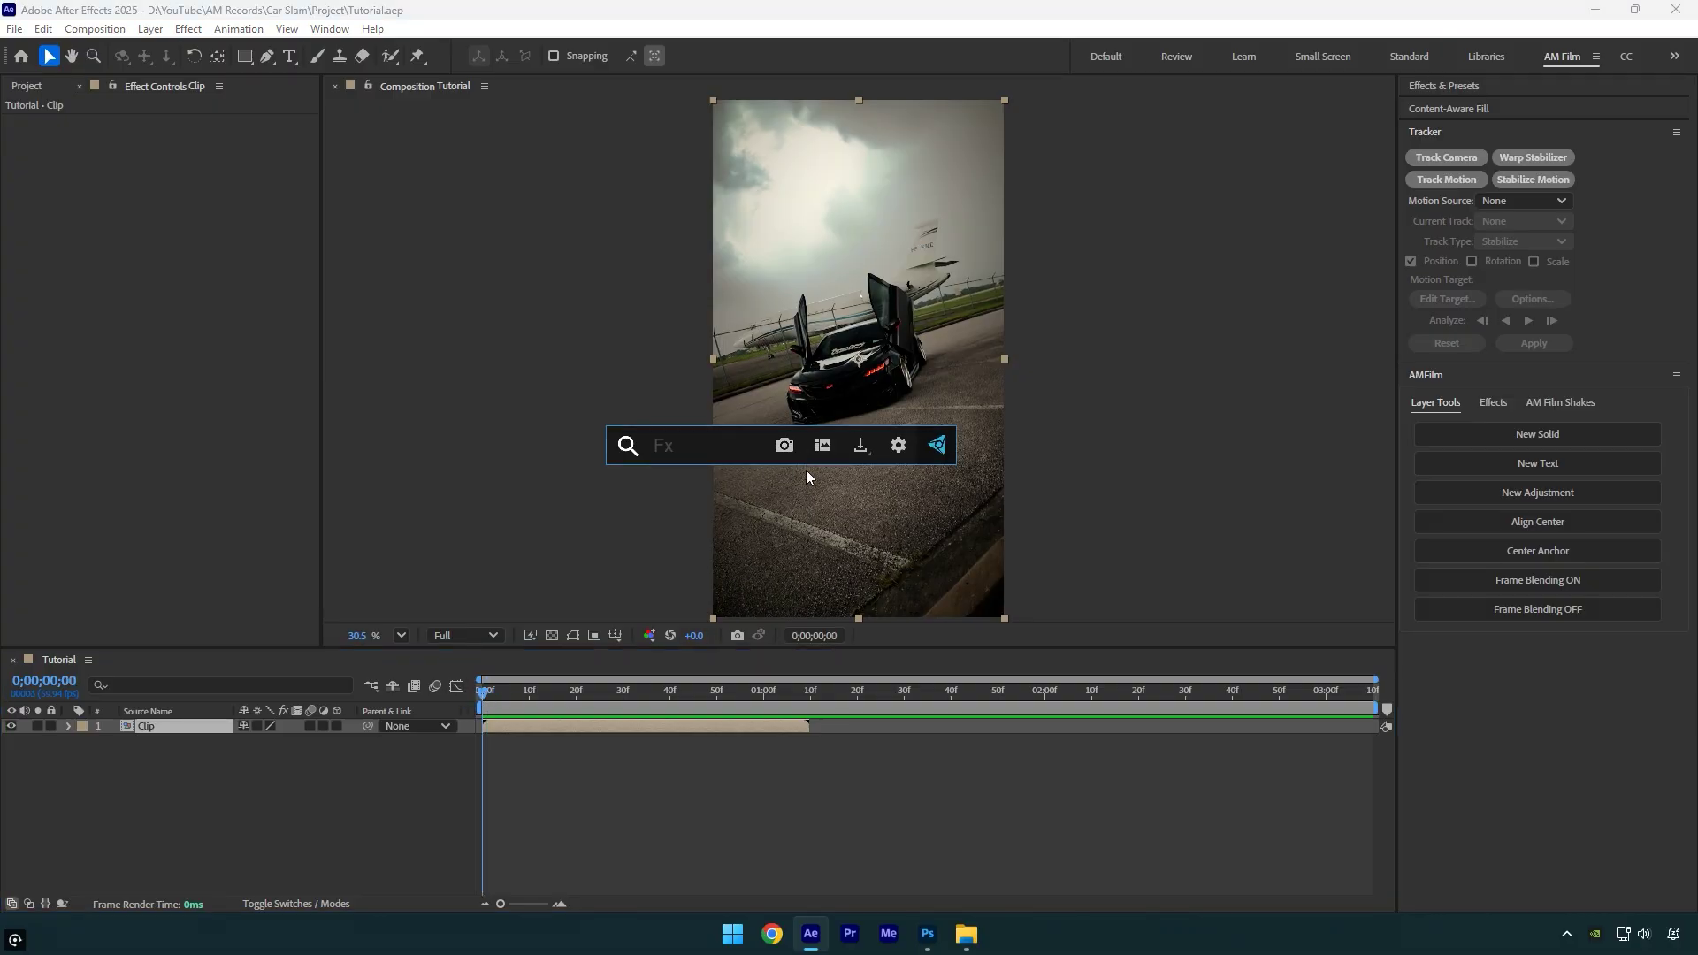
click(803, 477)
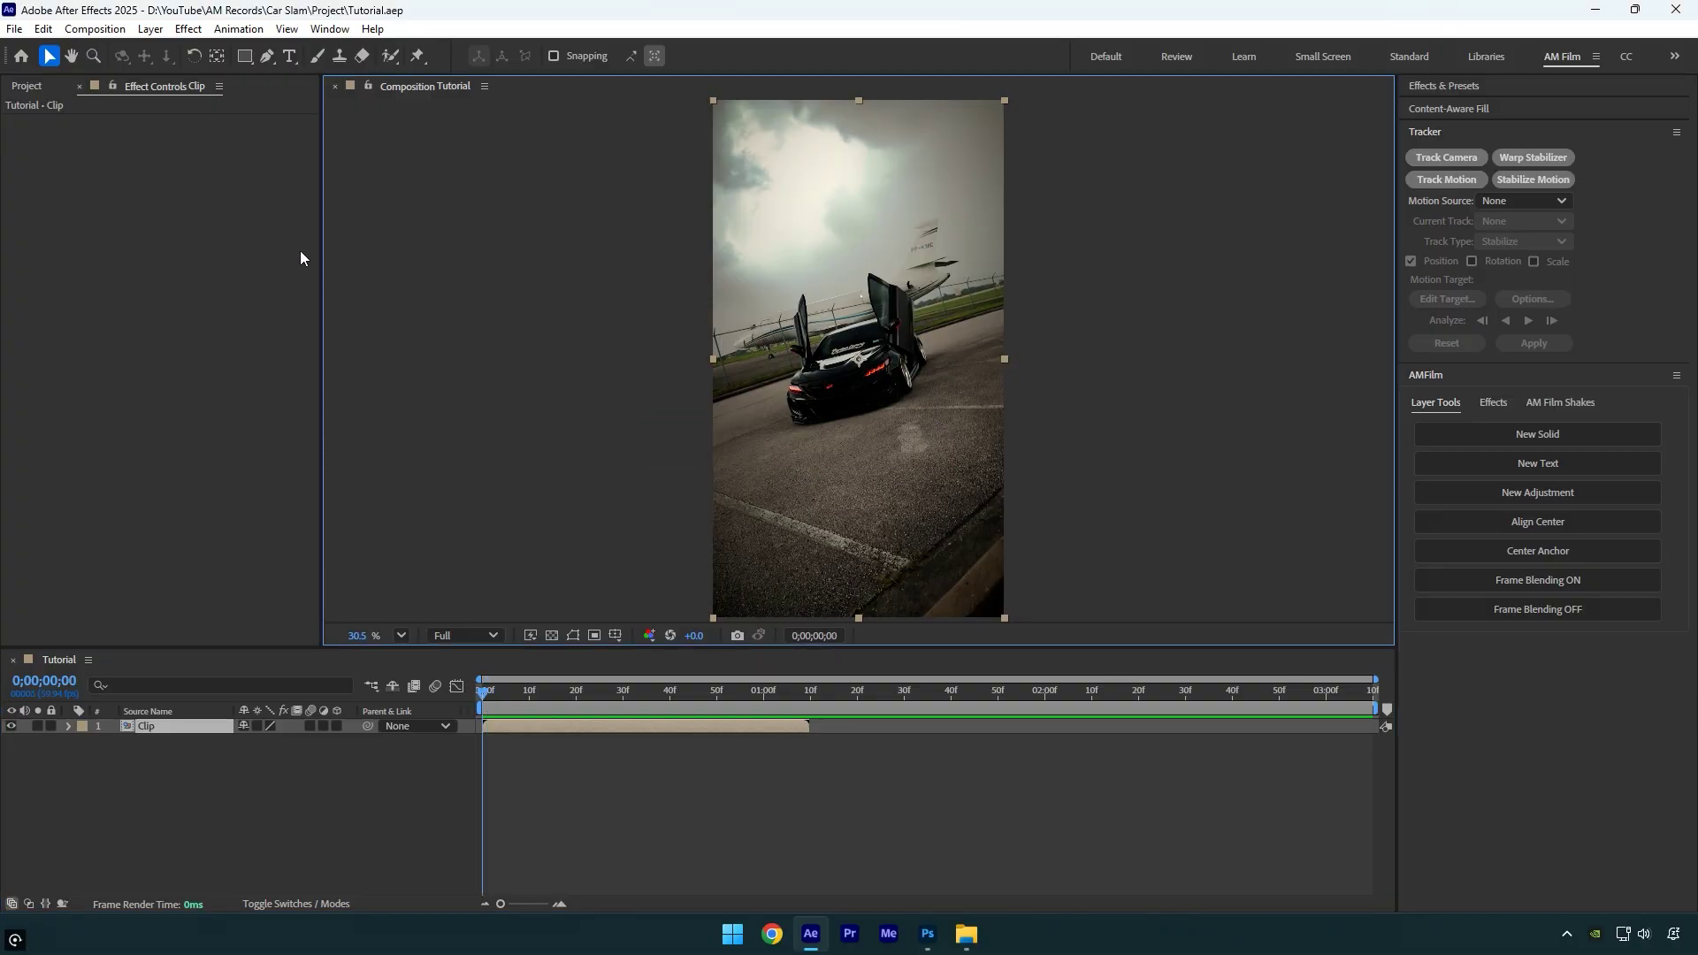
Send the Screenshot still from the Car Slam folder to Photoshop
click(108, 33)
mouse_move(146, 252)
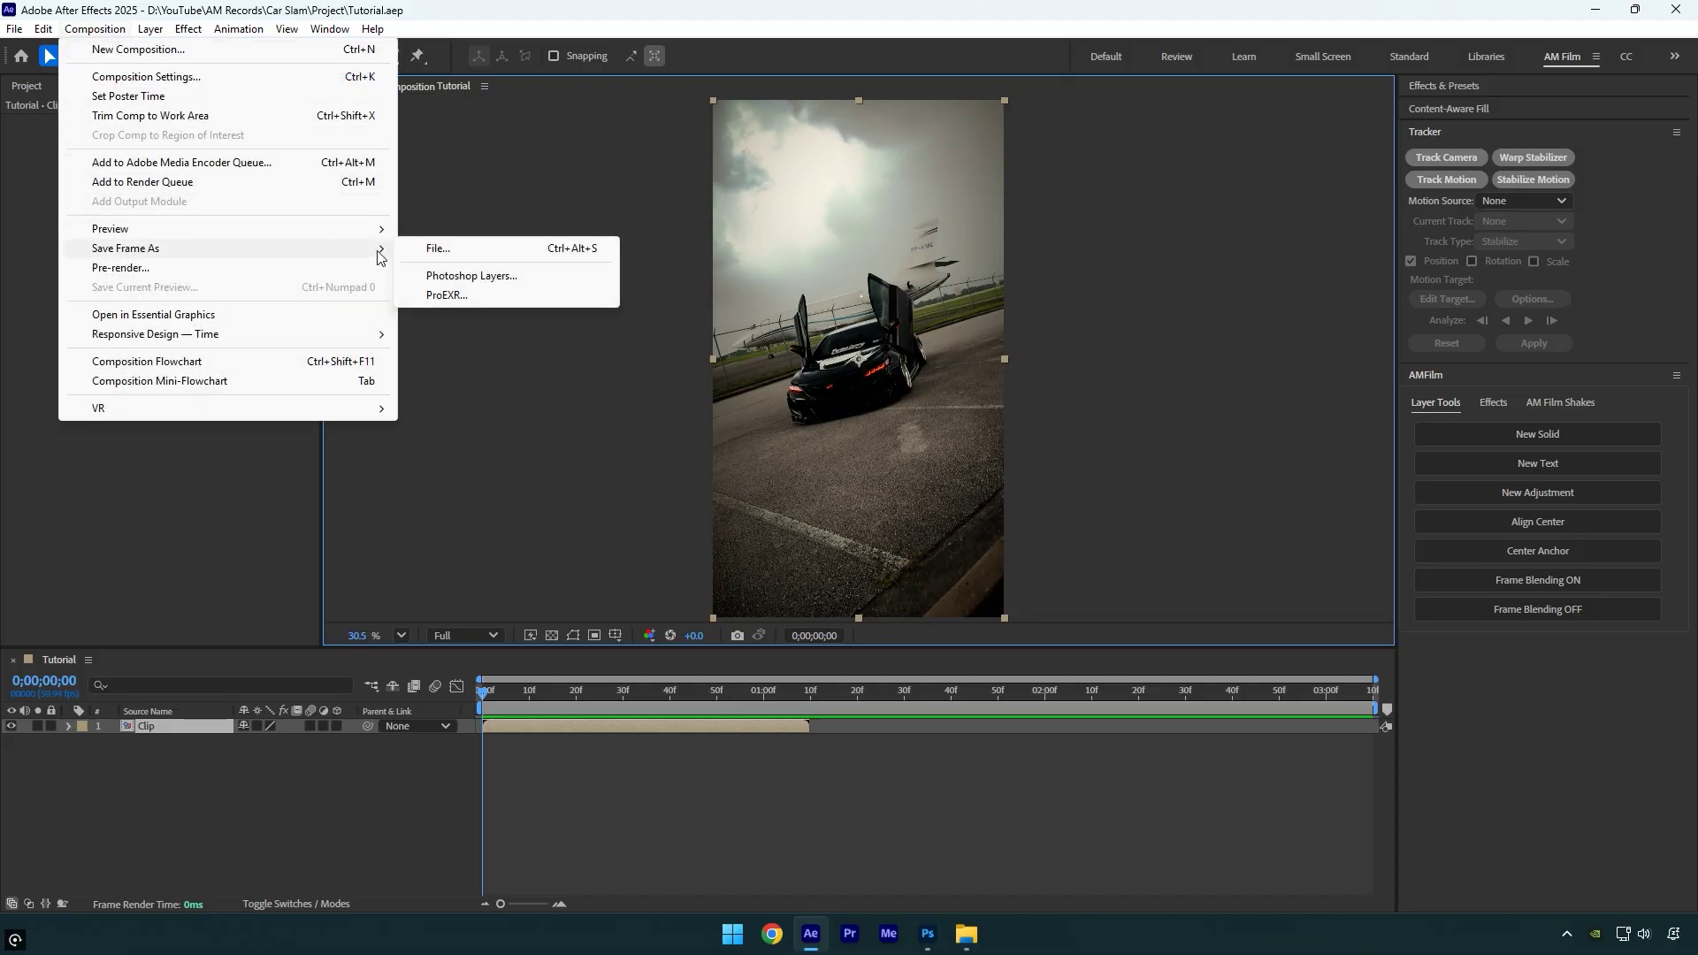
click(522, 357)
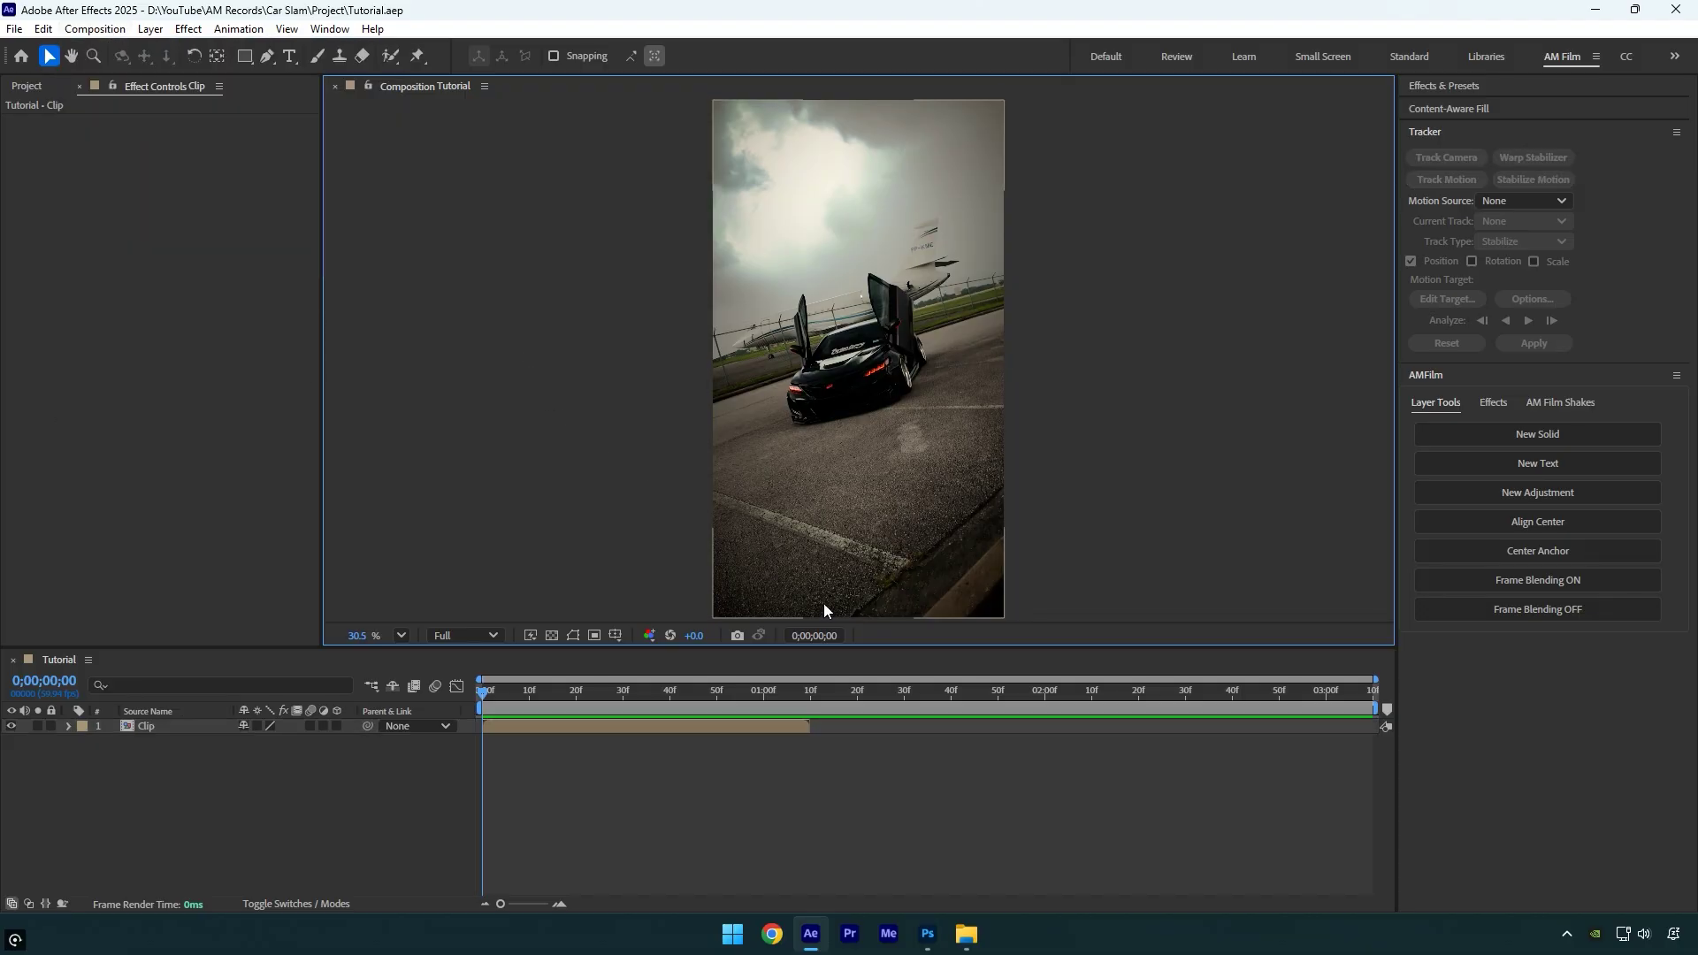
click(967, 934)
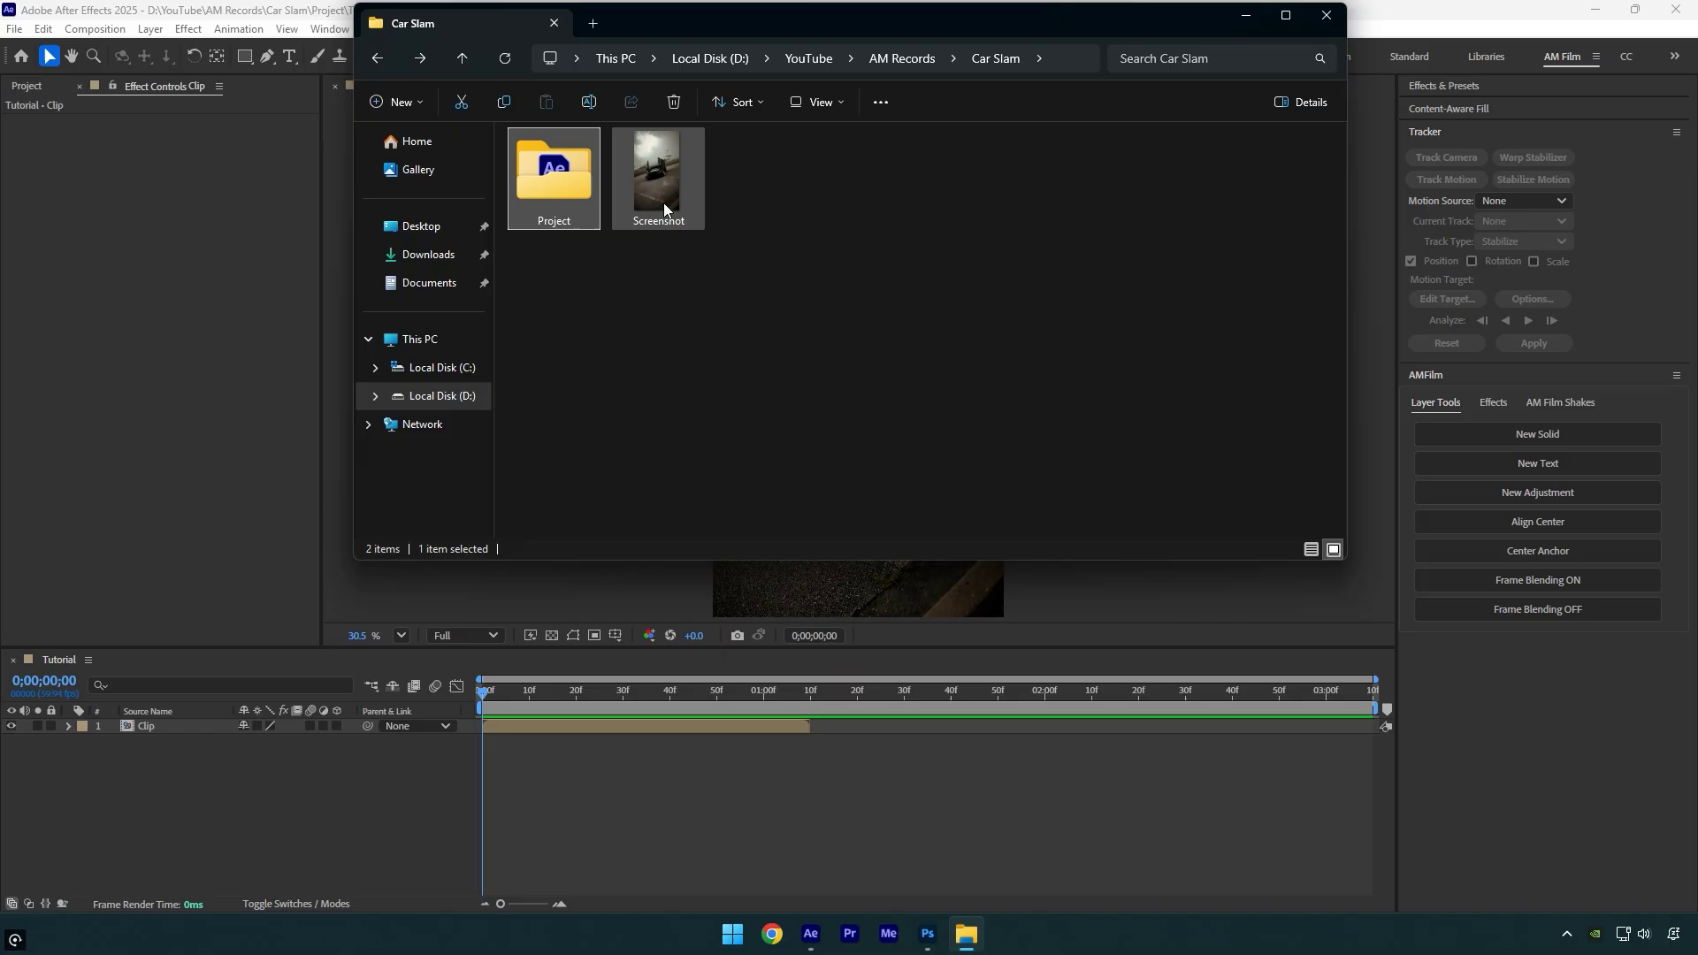
drag(663, 204, 867, 769)
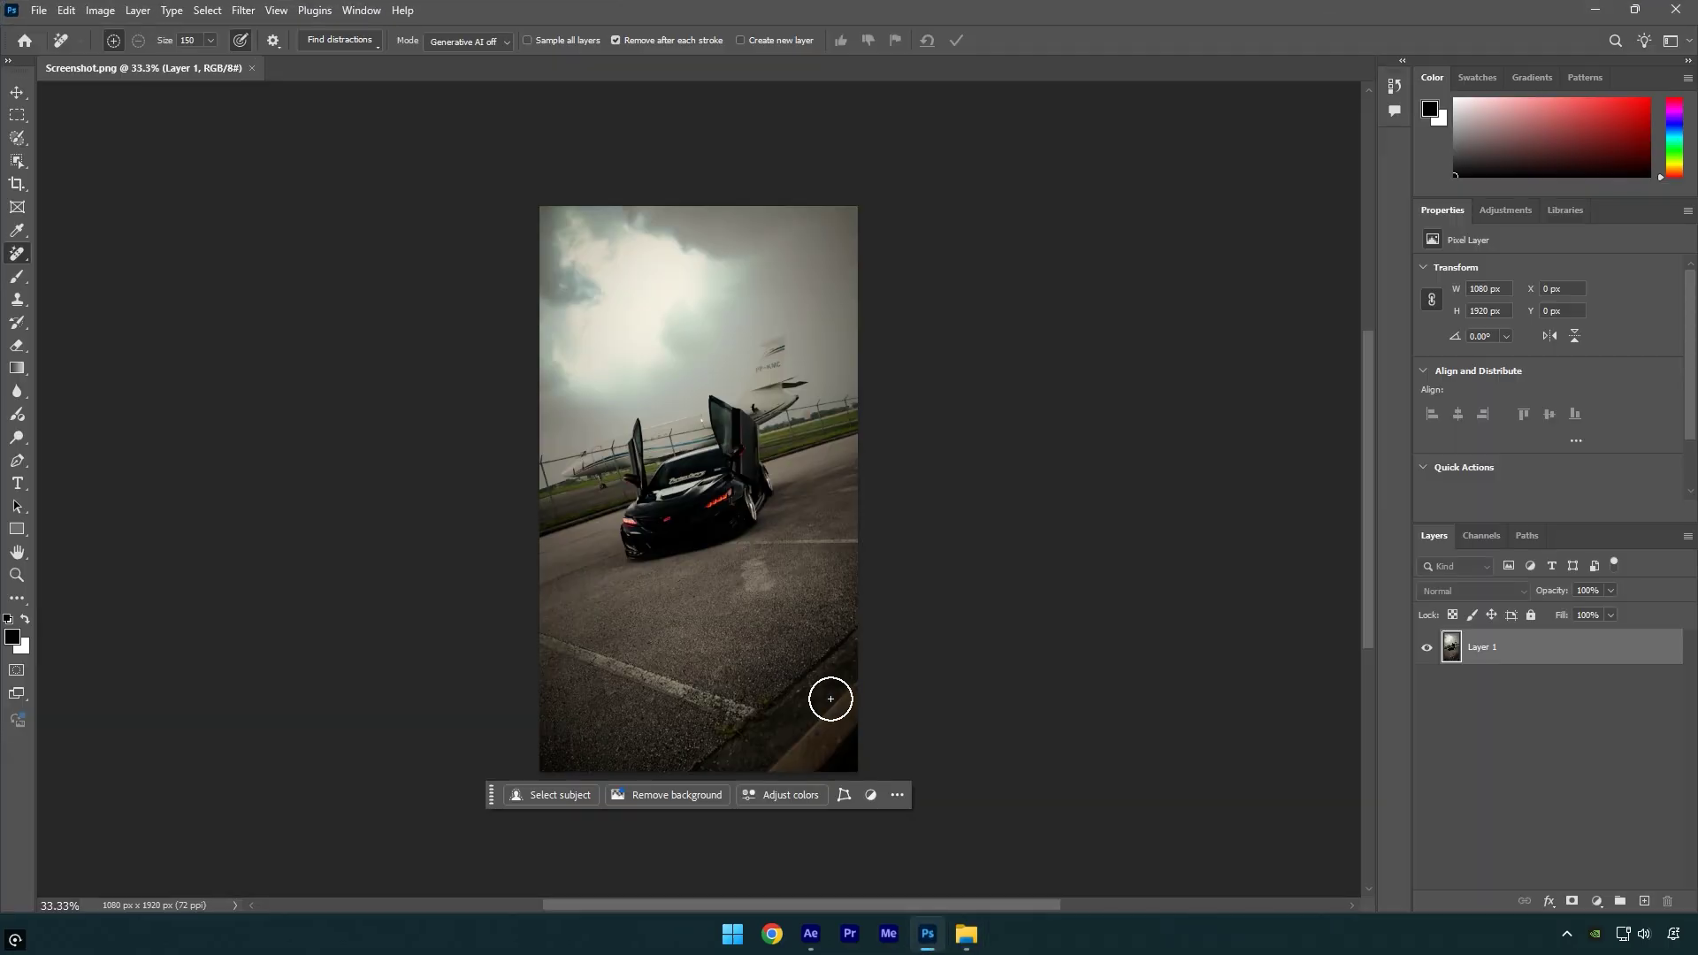
Erase the car and a leftover tarmac patch with the Remove tool
click(20, 259)
click(84, 273)
mouse_move(636, 431)
mouse_down()
mouse_move(636, 495)
mouse_move(756, 496)
mouse_move(708, 406)
mouse_move(699, 500)
mouse_up()
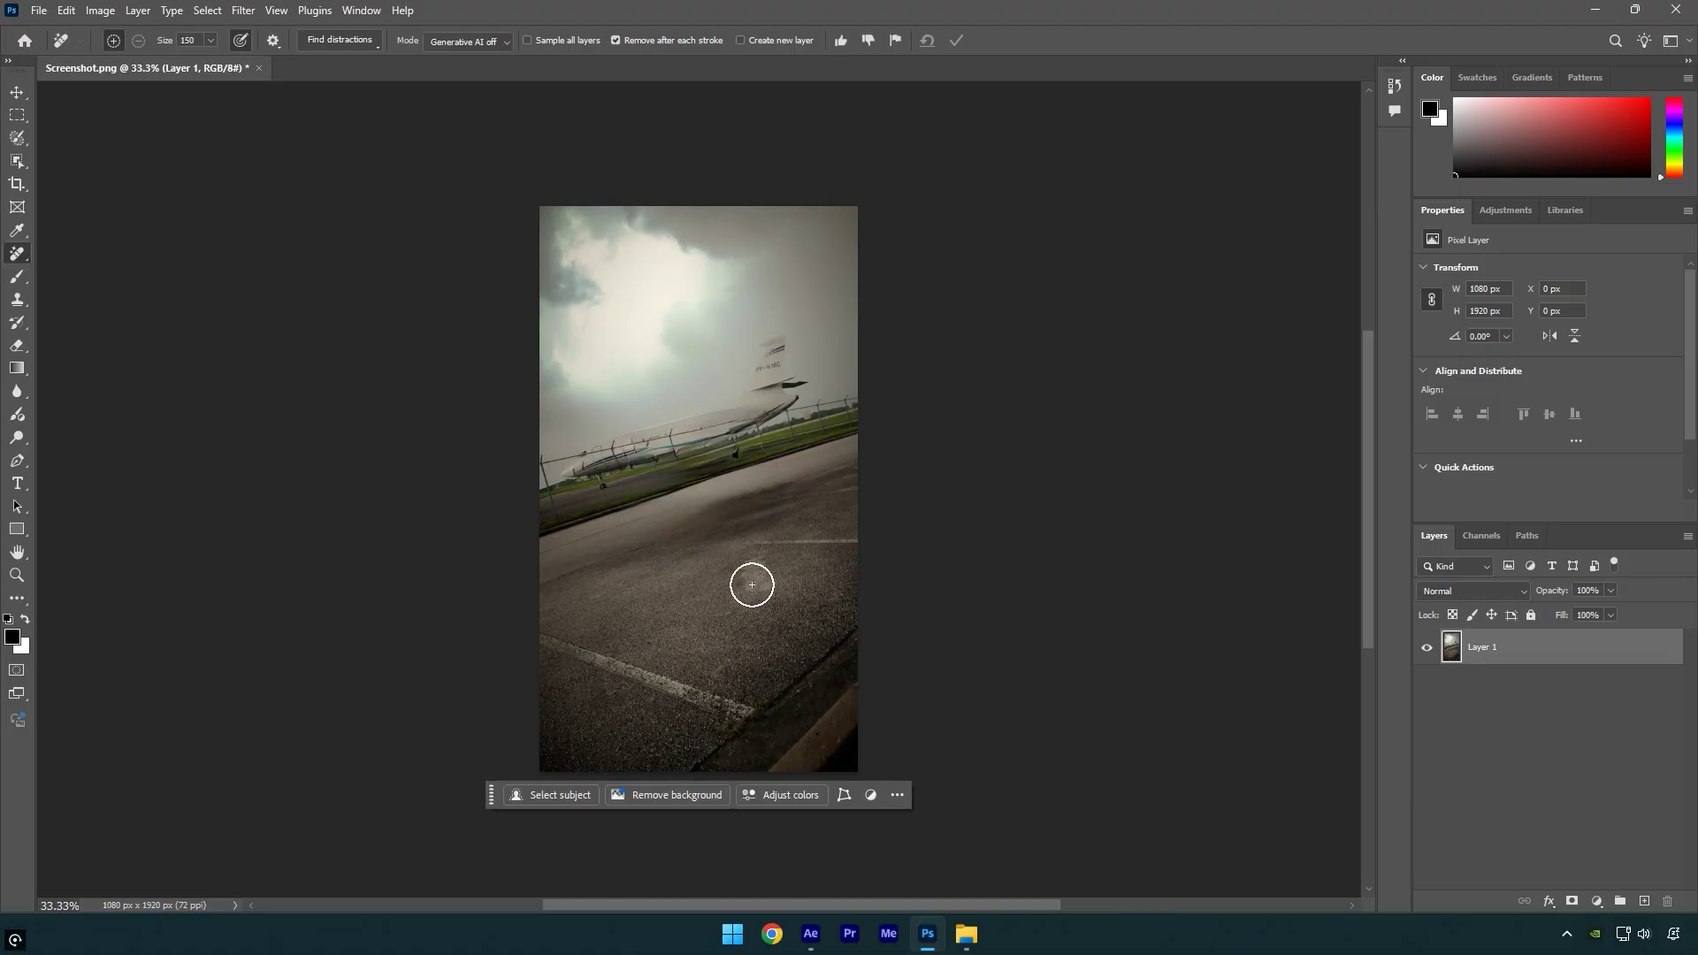
click(751, 584)
Quick Export Layer 1 as a PNG named Clean BG into the Car Slam folder
right_click(1580, 657)
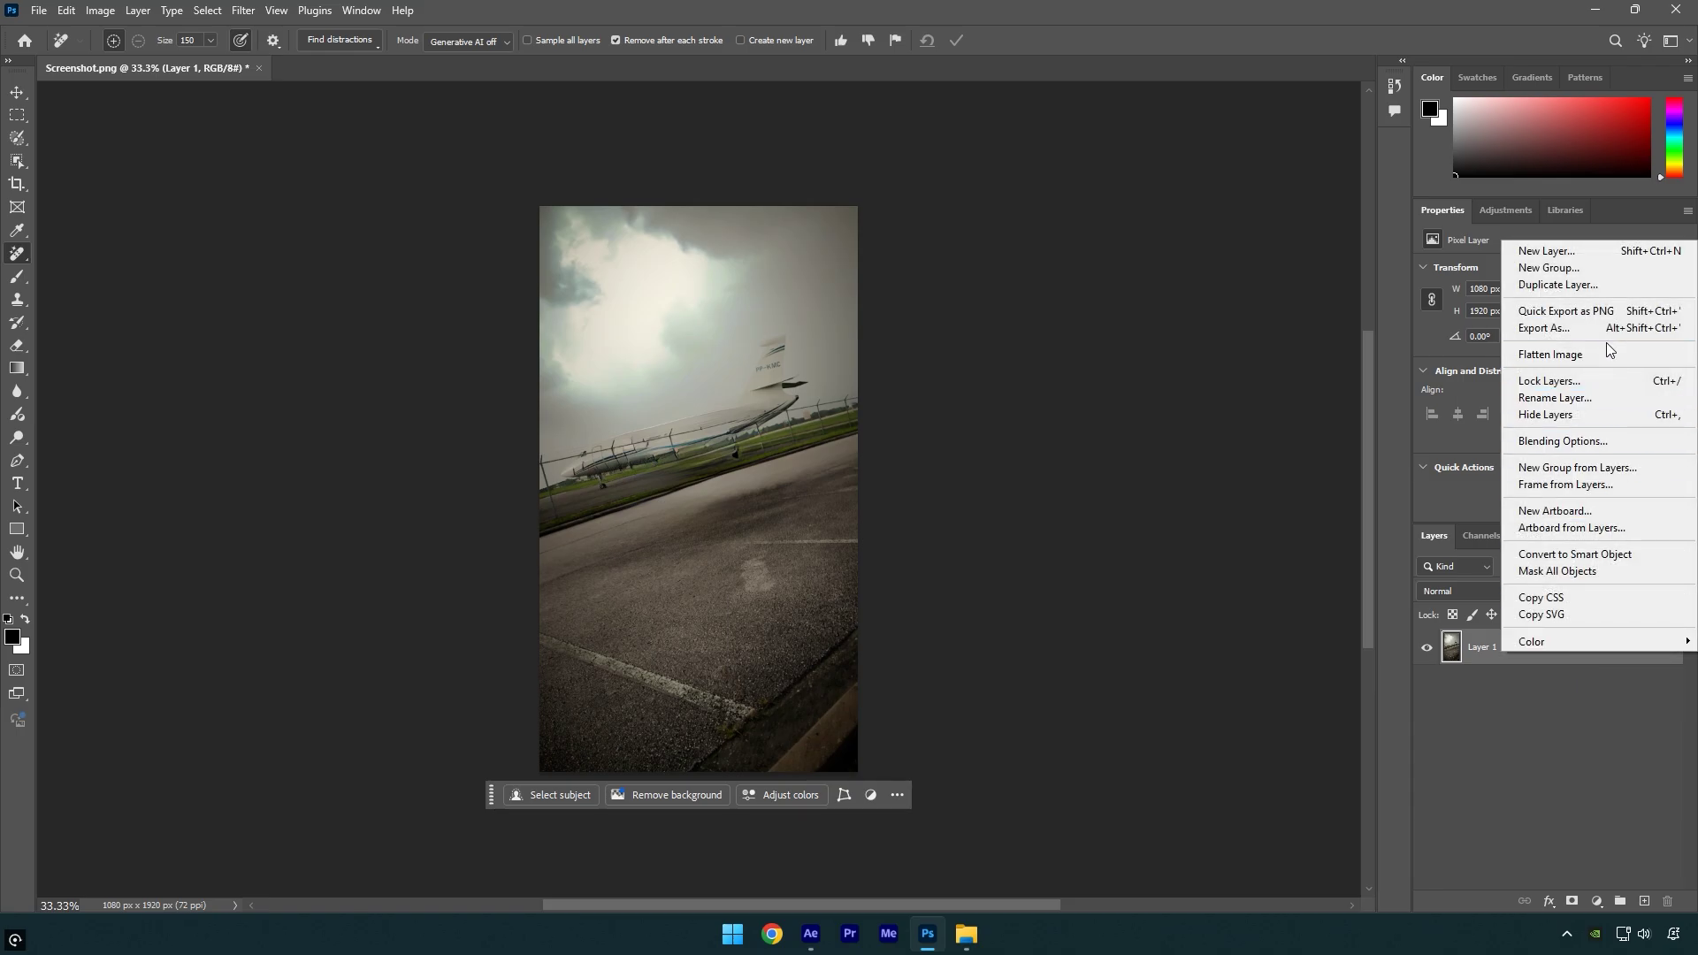
click(1597, 311)
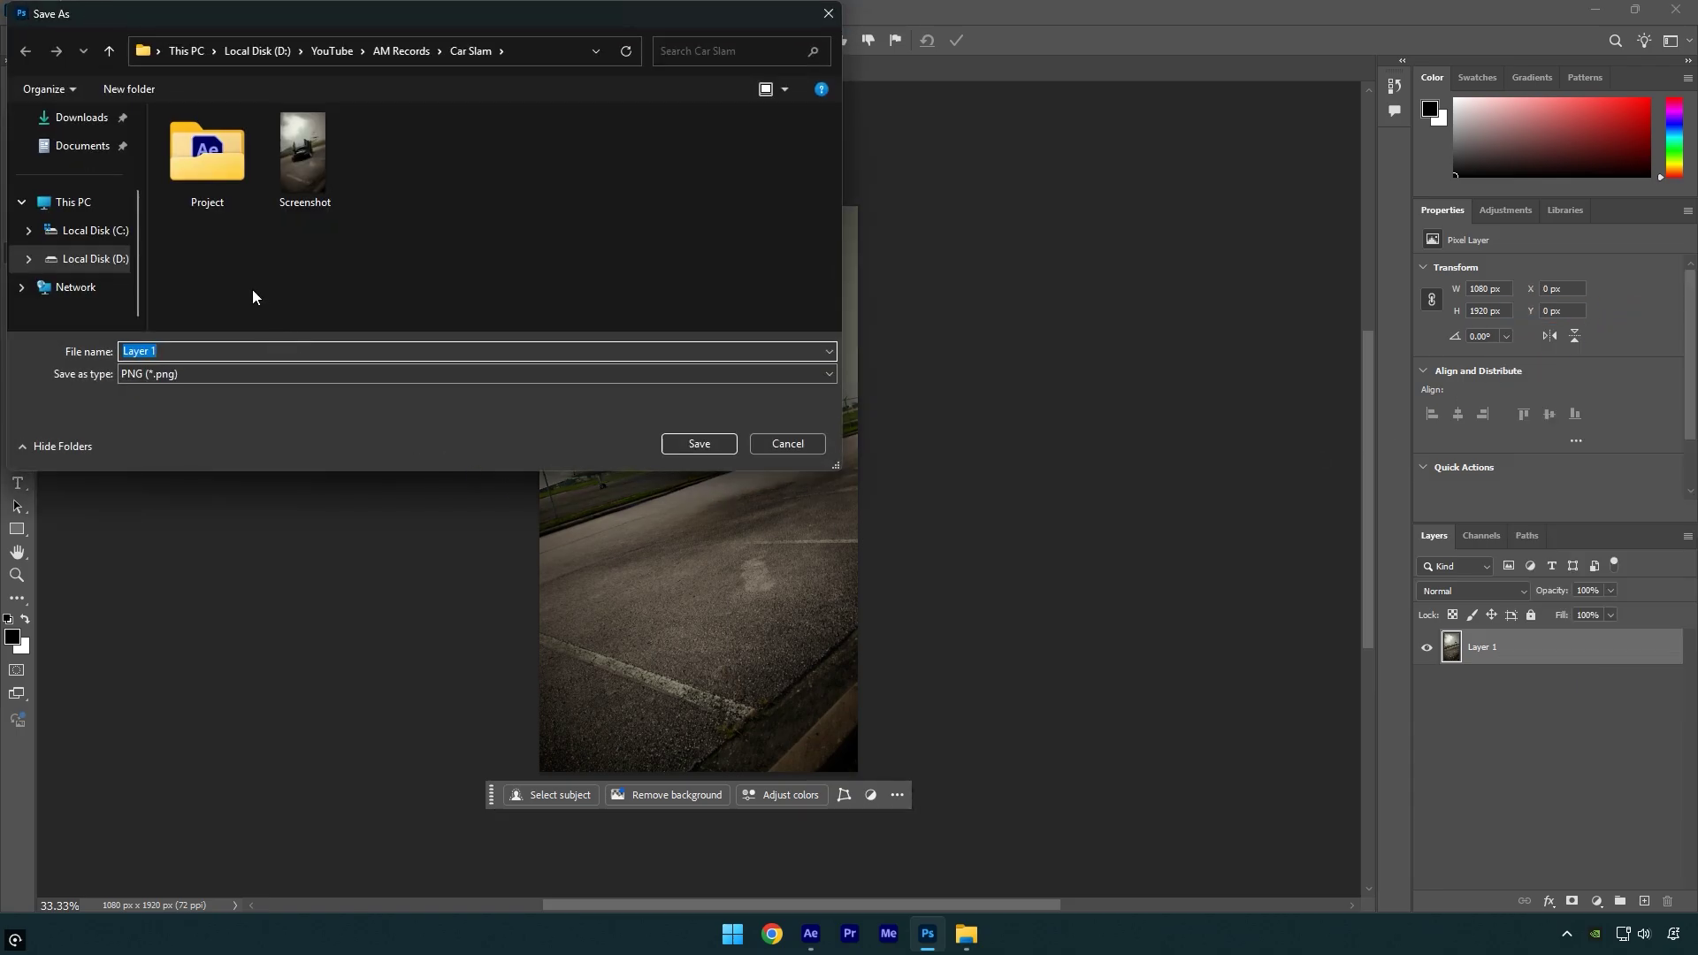
text(Clean BG)
click(689, 445)
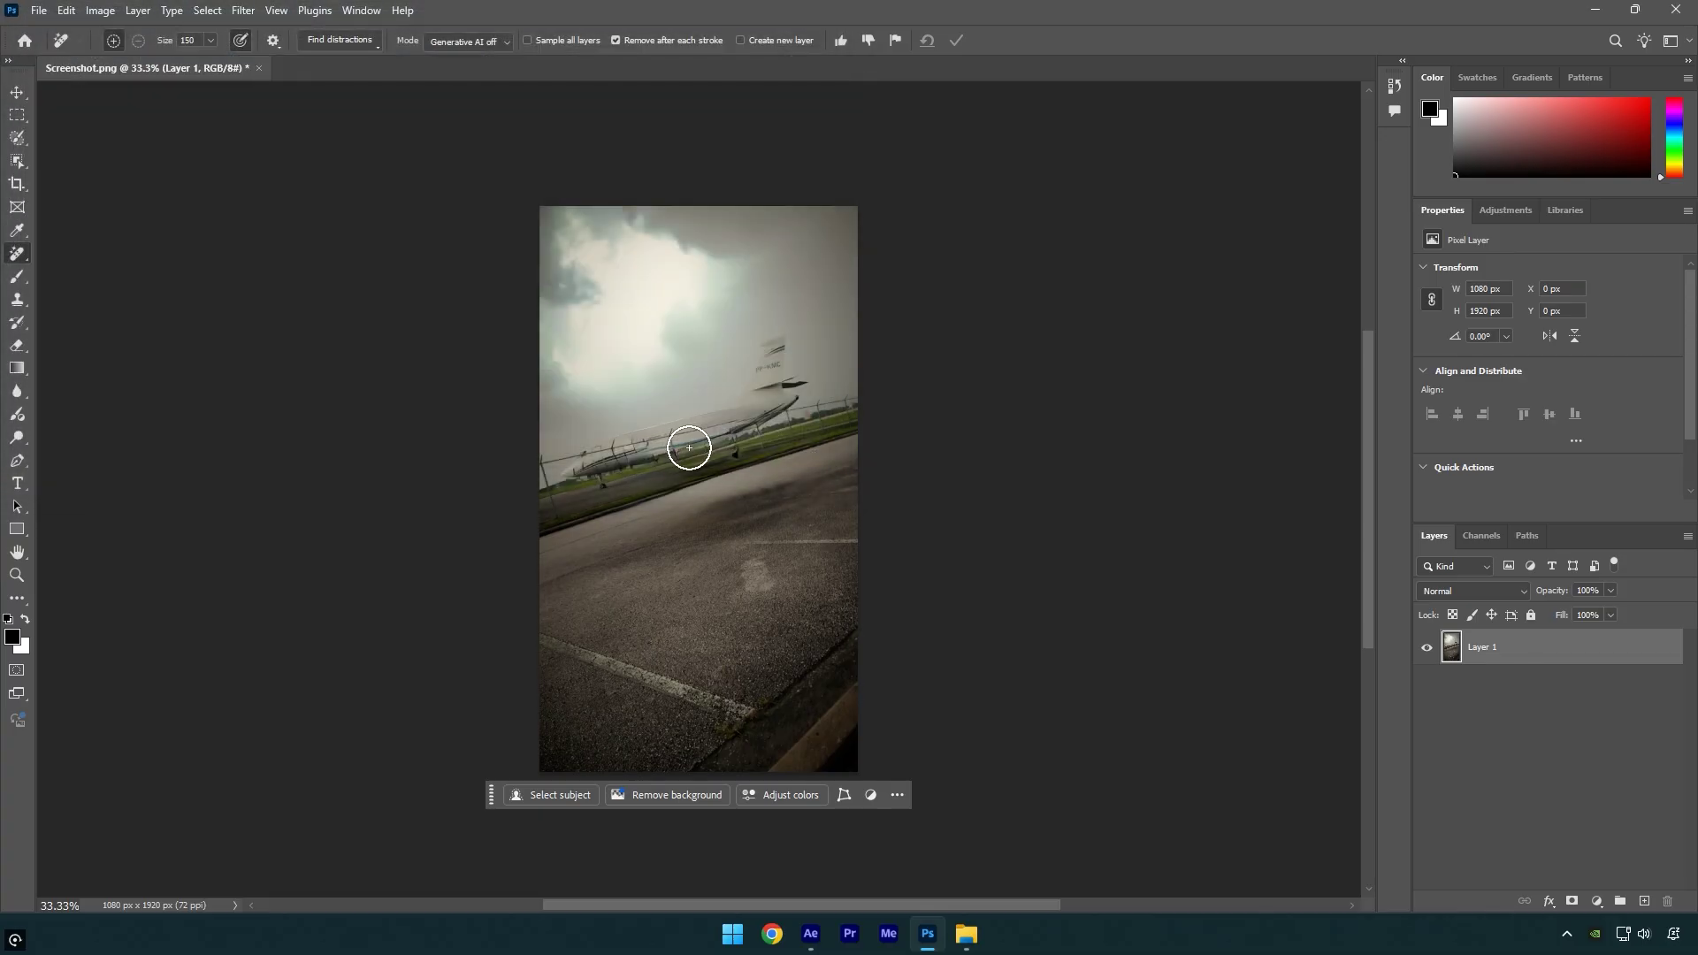
Quit Photoshop without saving and bring Clean BG into the After Effects composition
key(ctrl+q)
click(841, 345)
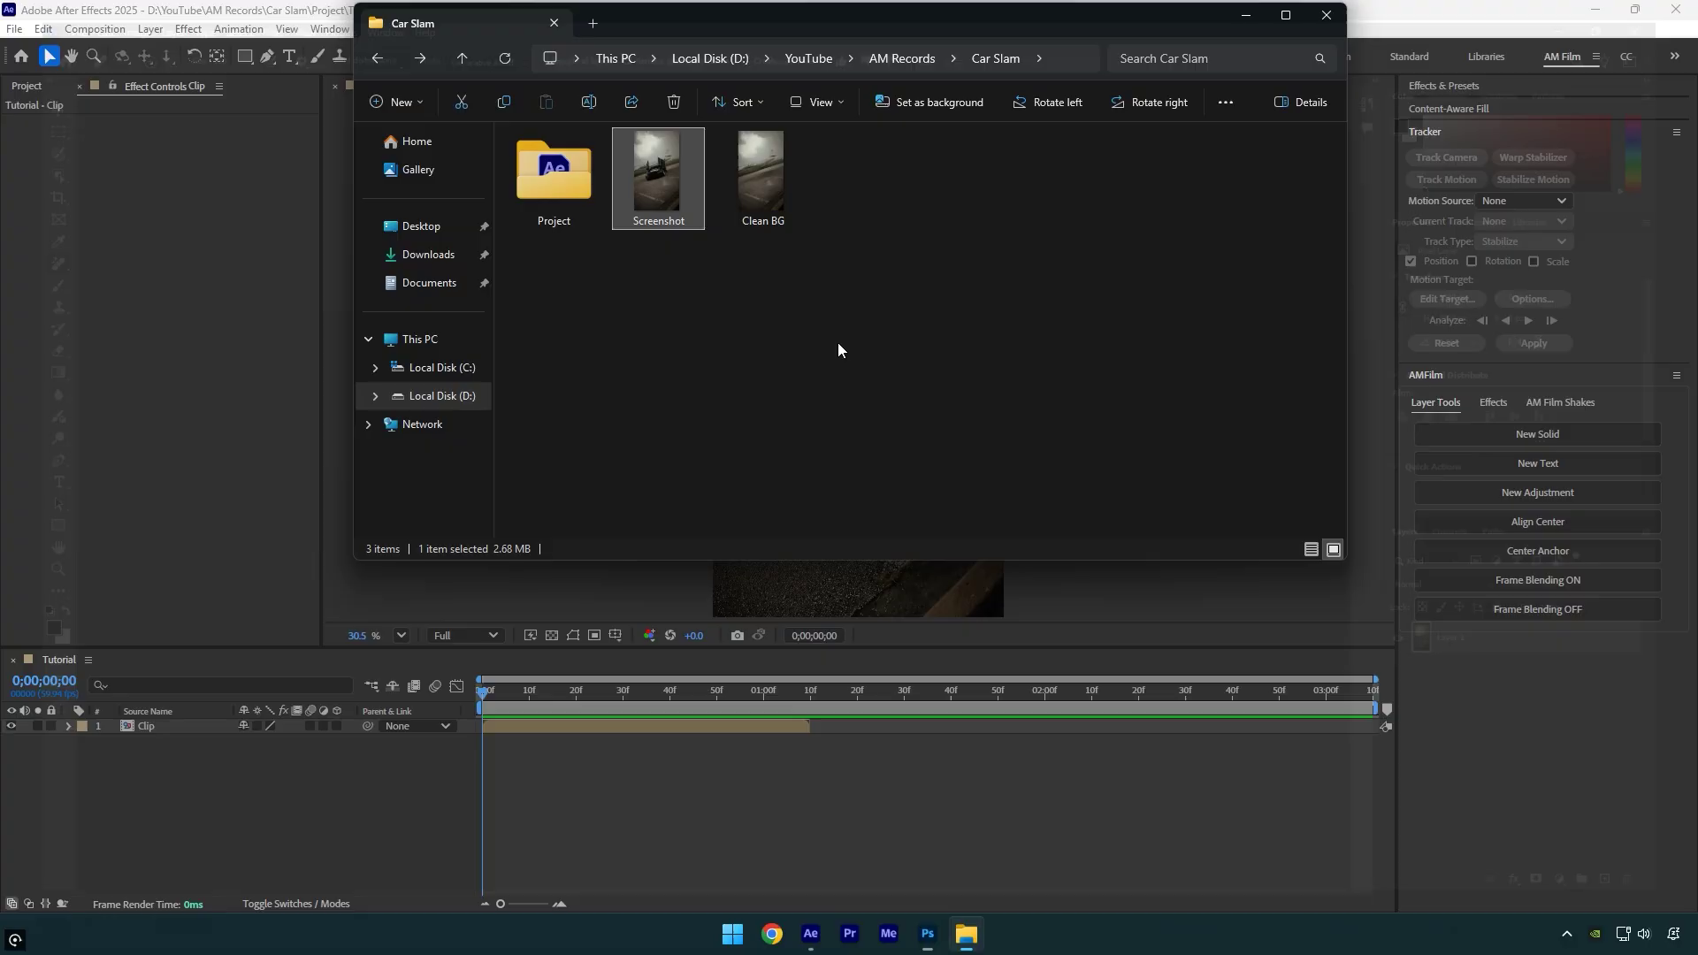
drag(762, 177, 246, 782)
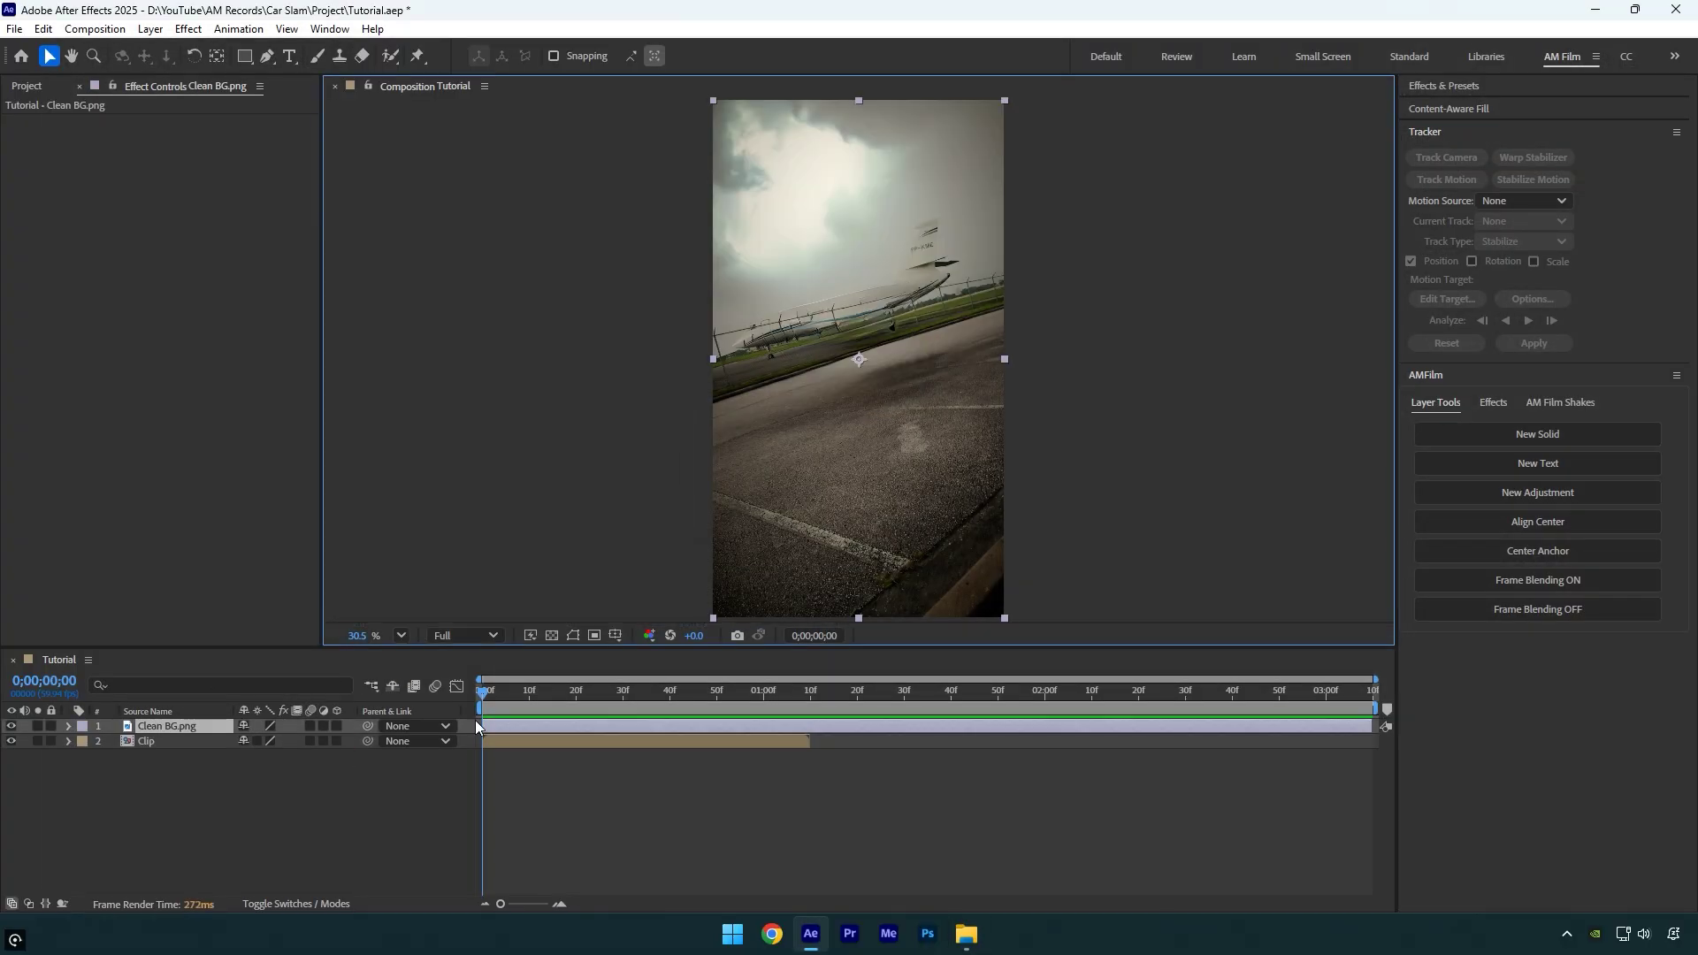
Trim Clean BG.png to end at 0;00;01;01 and start the Clip layer at that time
drag(475, 720, 767, 707)
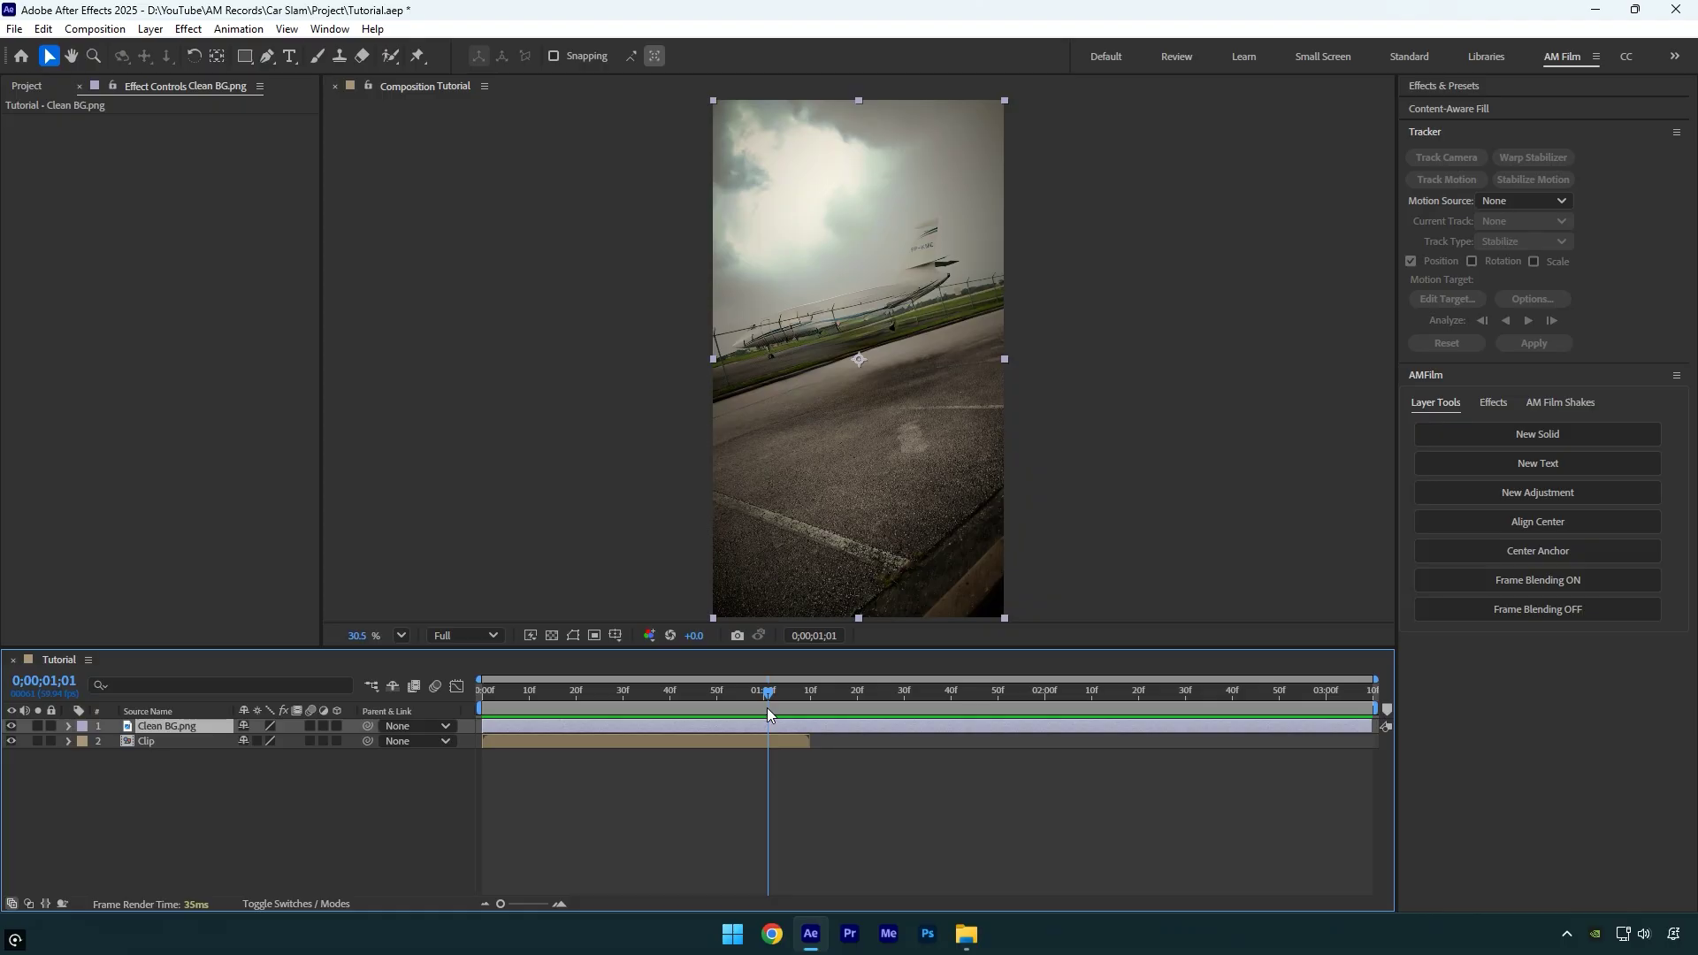
drag(1371, 726, 767, 741)
drag(510, 747, 643, 730)
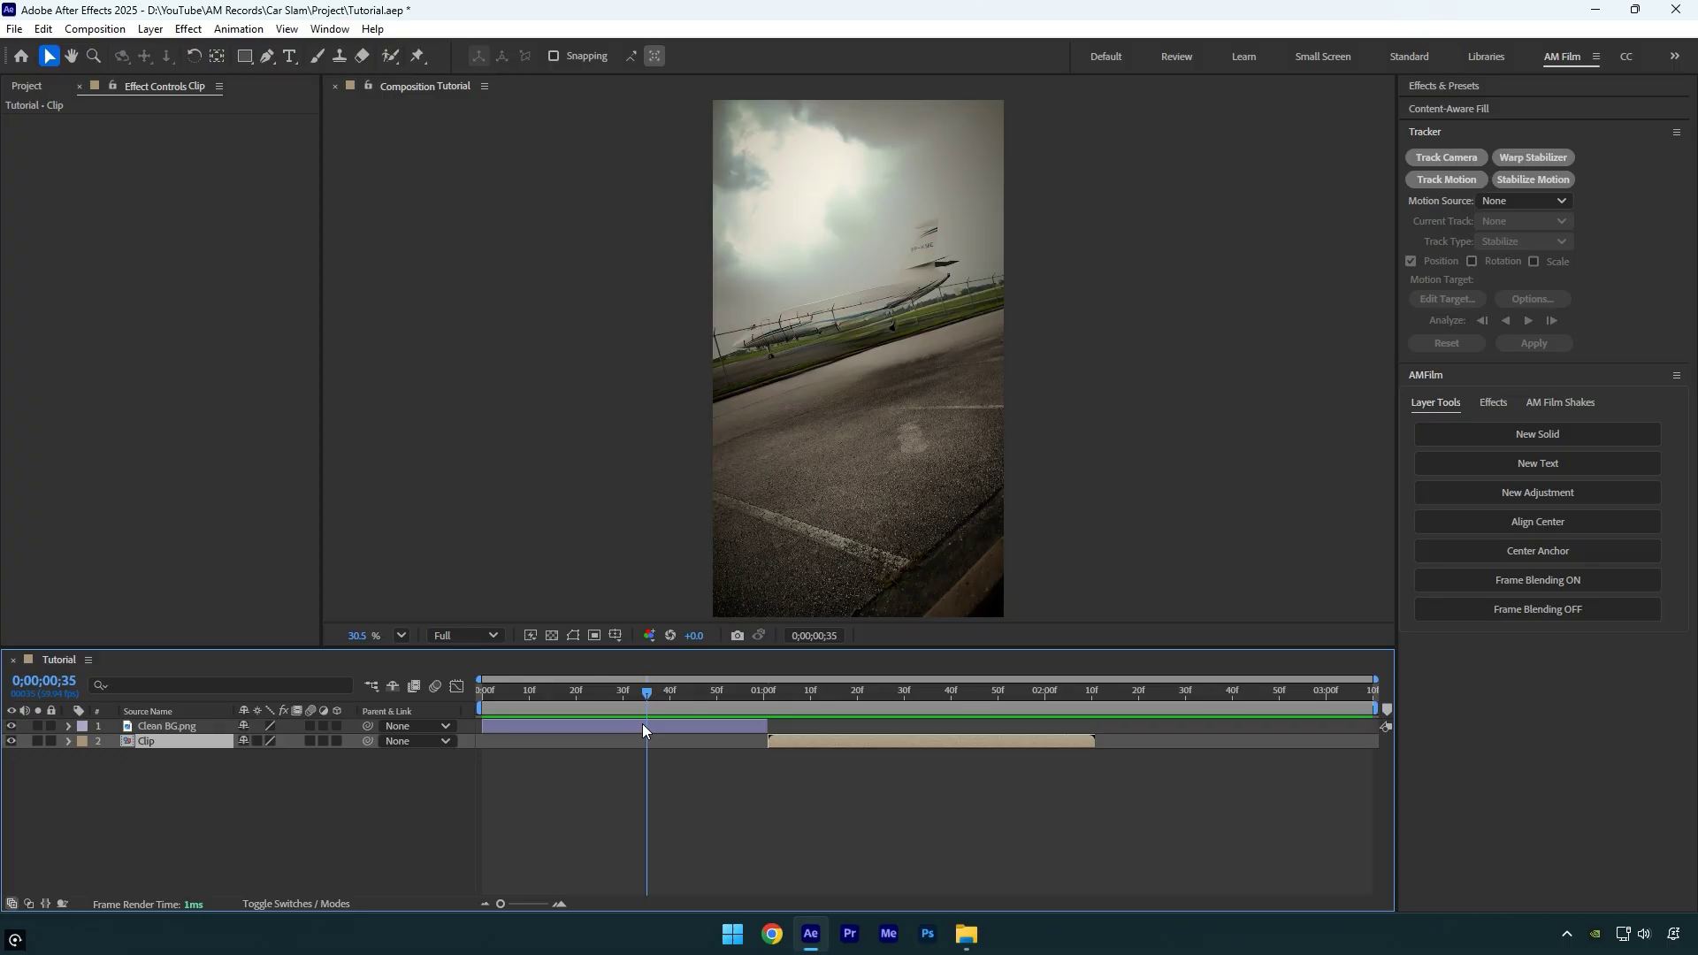
drag(642, 724, 765, 723)
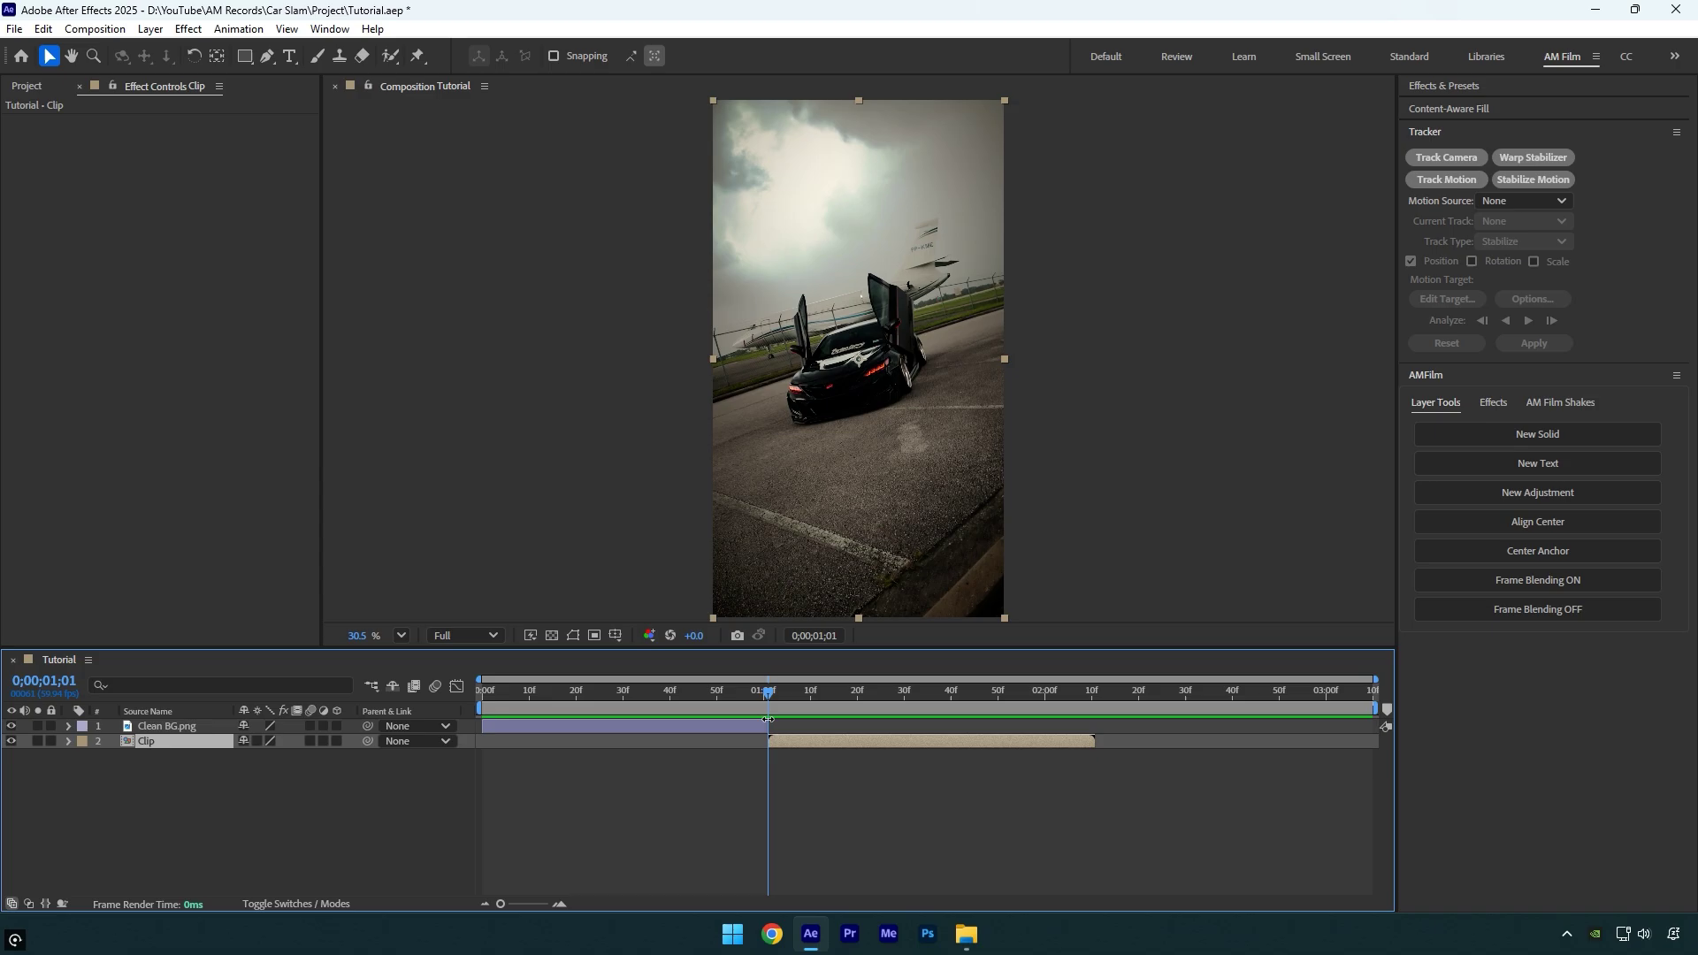
Duplicate the Clip layer, freeze it on its current frame, and move it above Clean BG.png
key(ctrl+d)
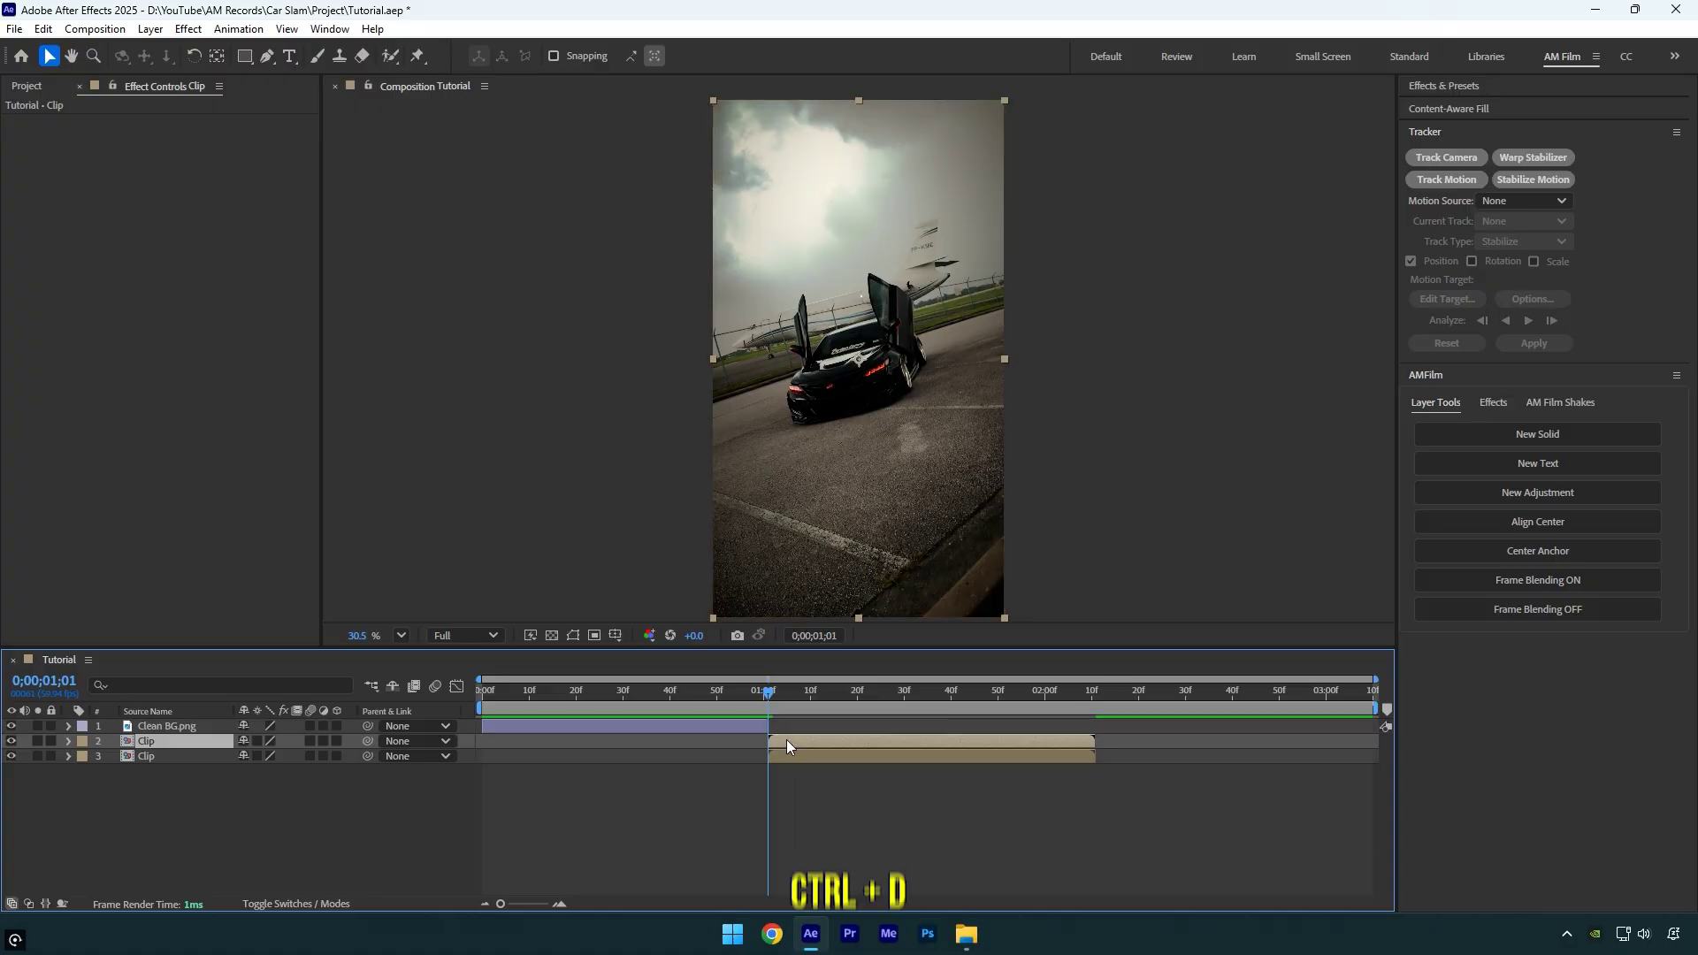
right_click(787, 740)
mouse_move(857, 306)
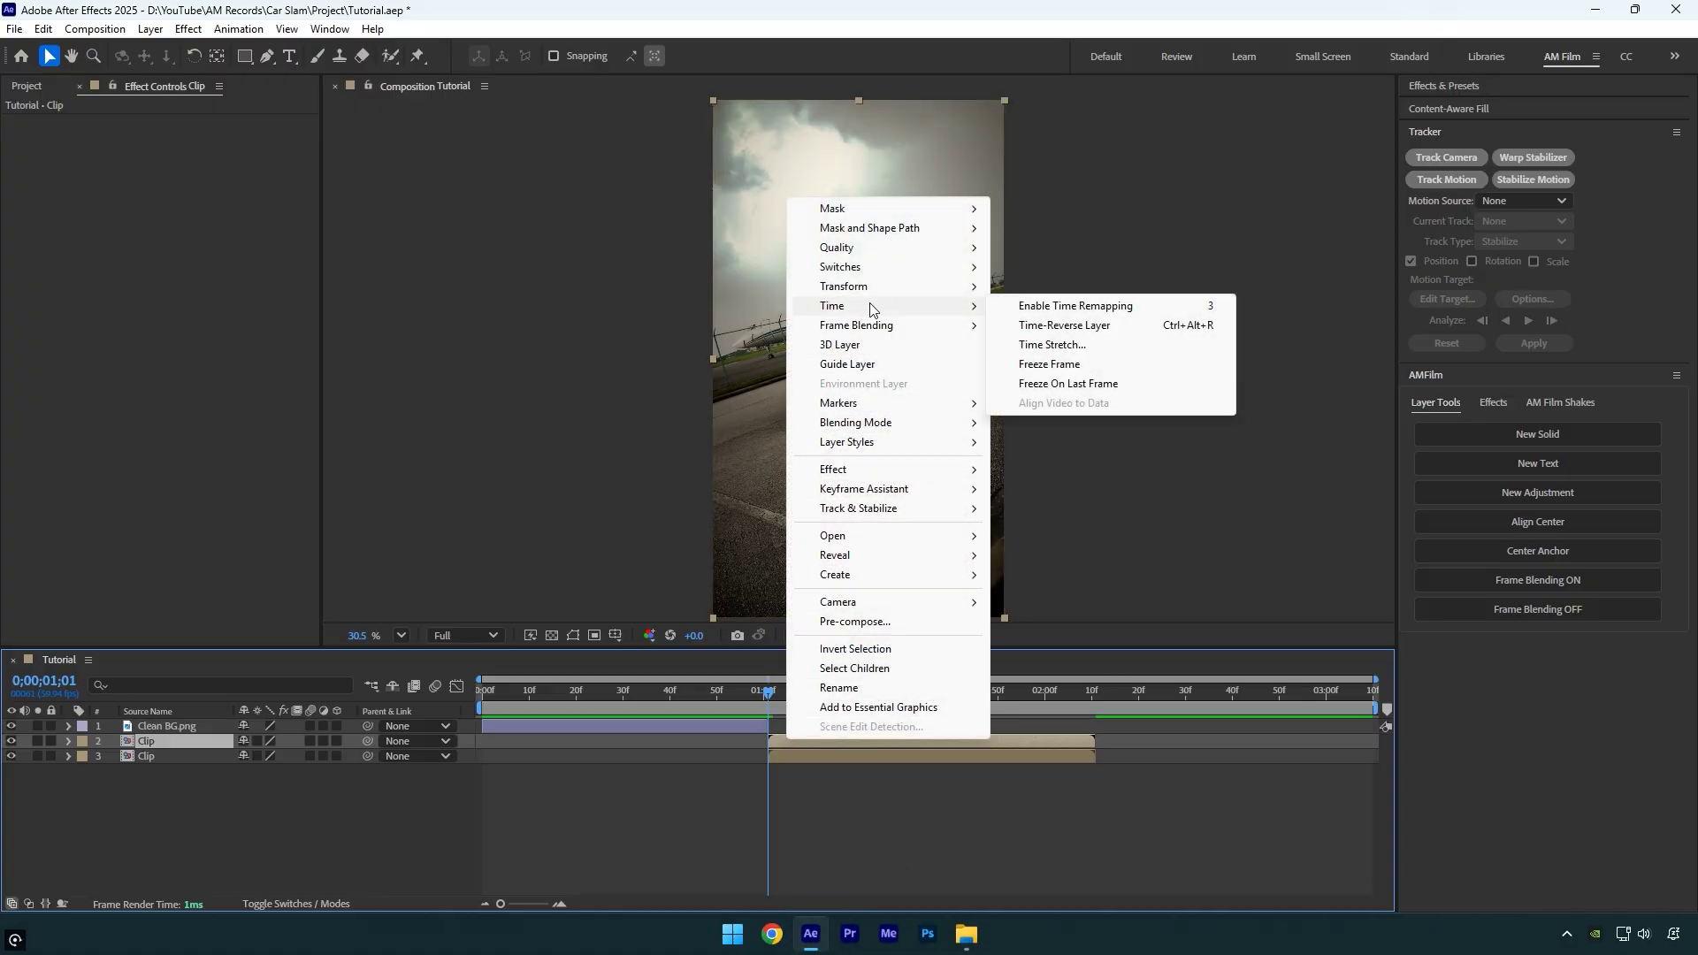
click(1047, 364)
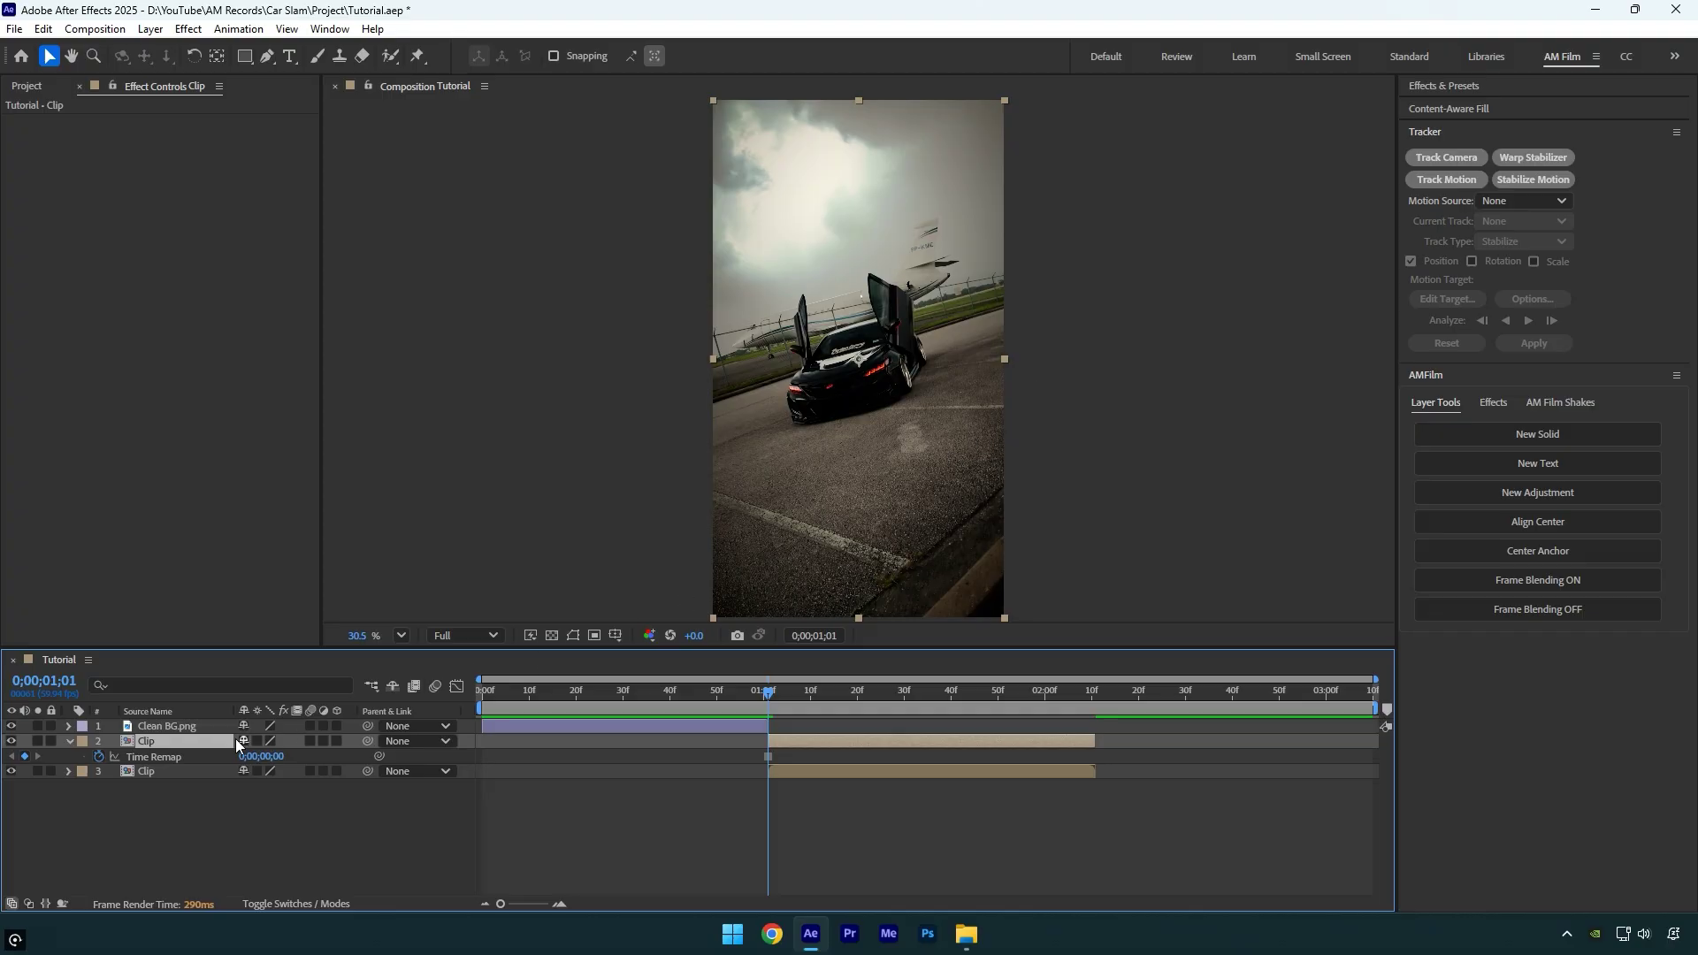
drag(161, 732, 167, 724)
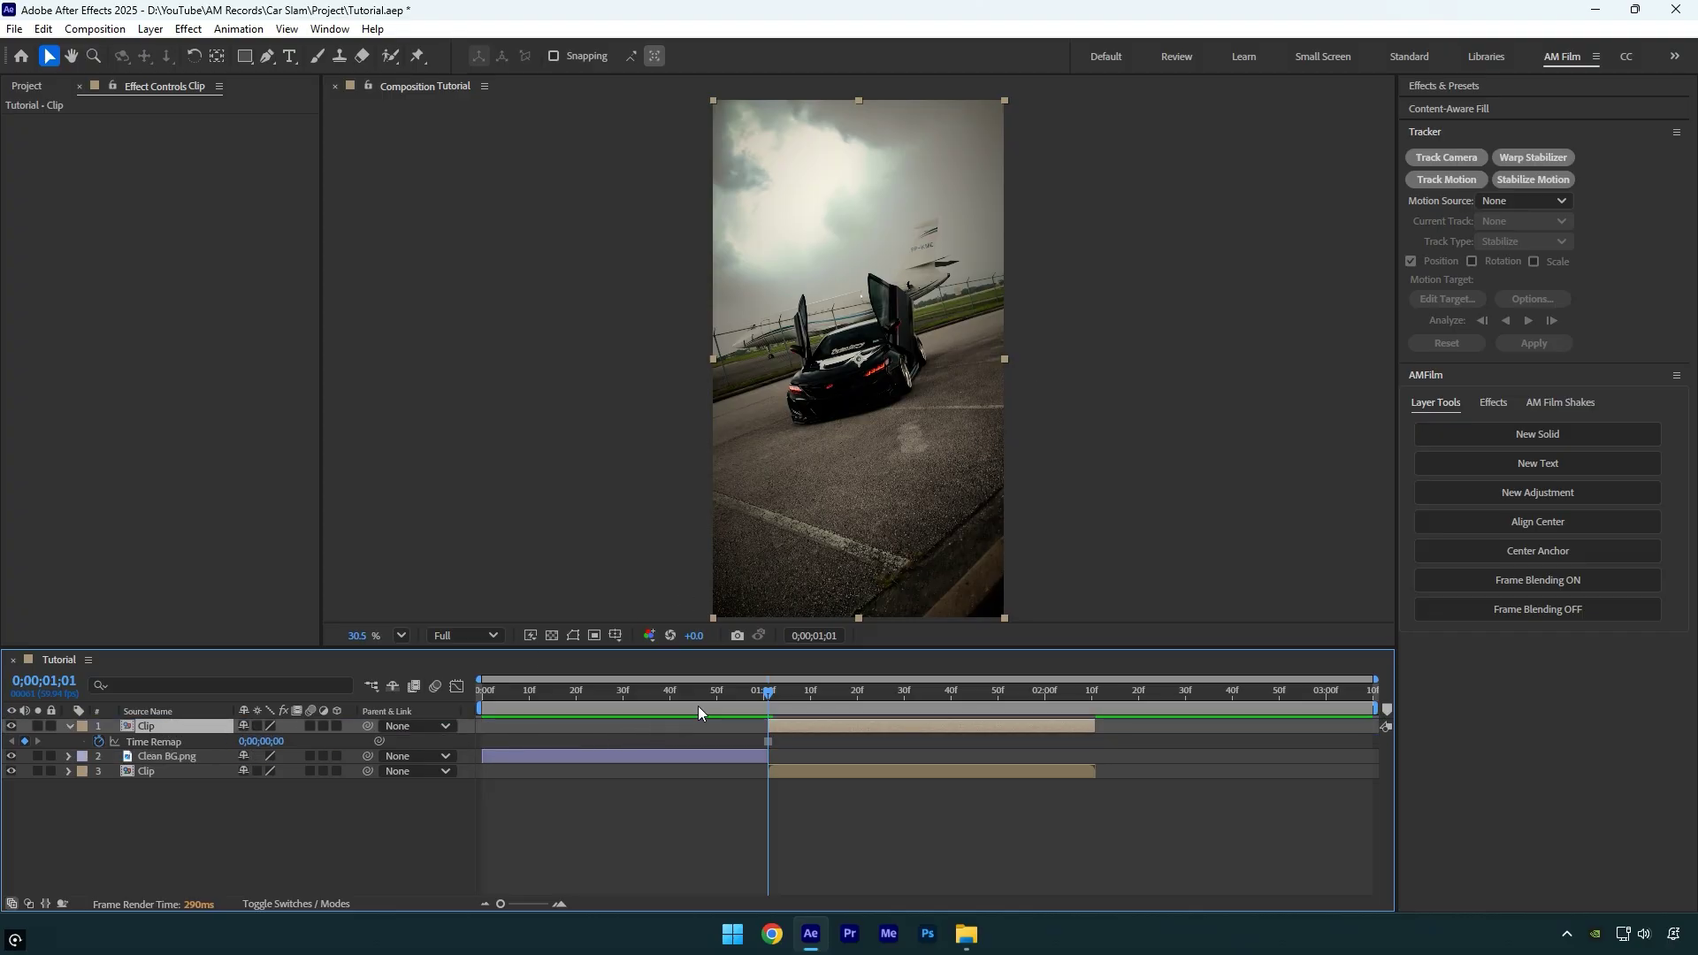
Start the frozen layer at 0, rename it Car only, and end it at 0;00;01;01
key(Home)
key(bracketleft)
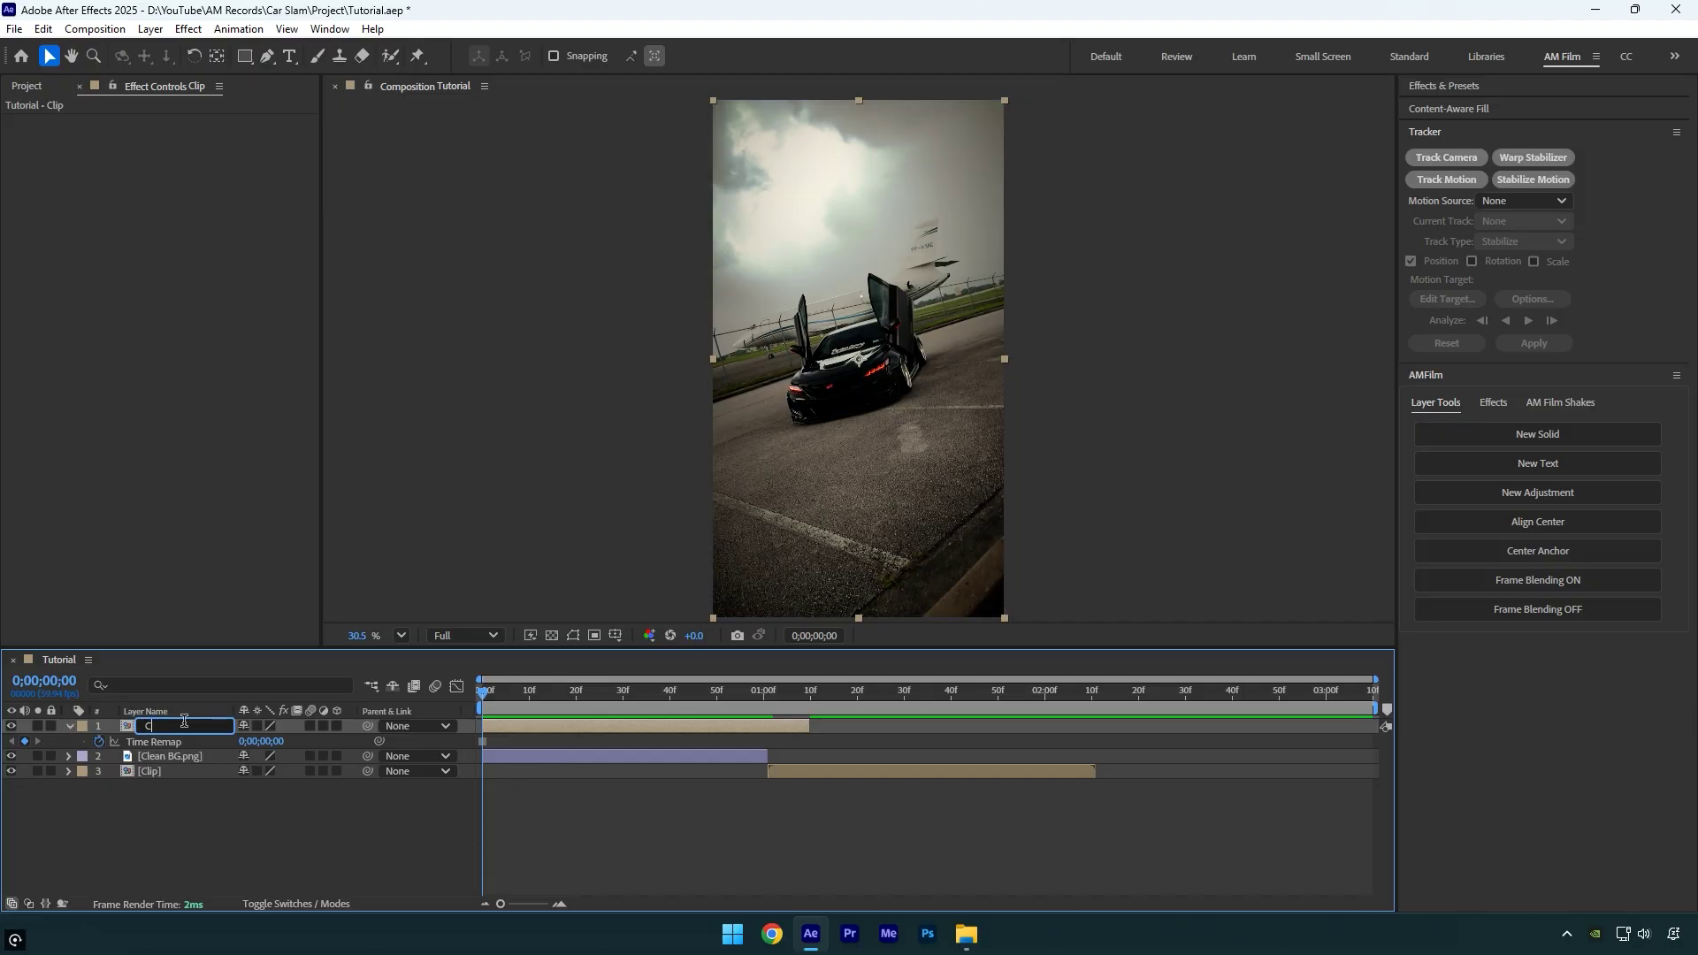
text(ly)
key(Return)
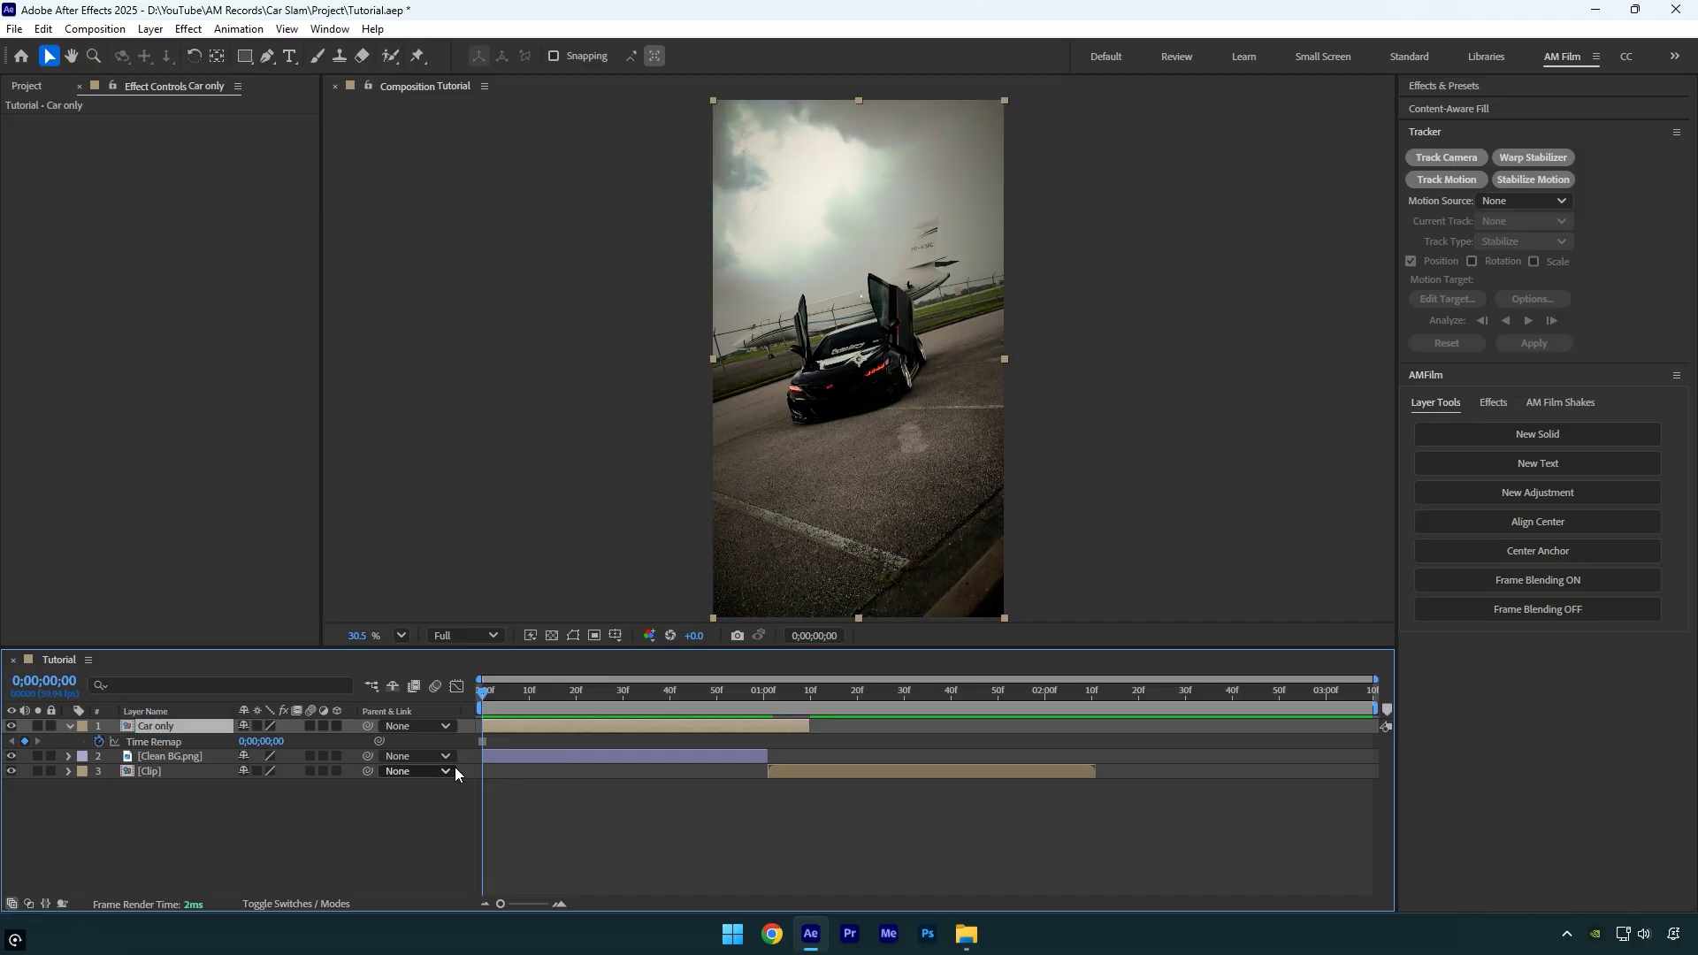
click(764, 697)
drag(811, 728, 449, 709)
Trace a mask around the car on Car only and move the masked car higher in the frame
click(266, 56)
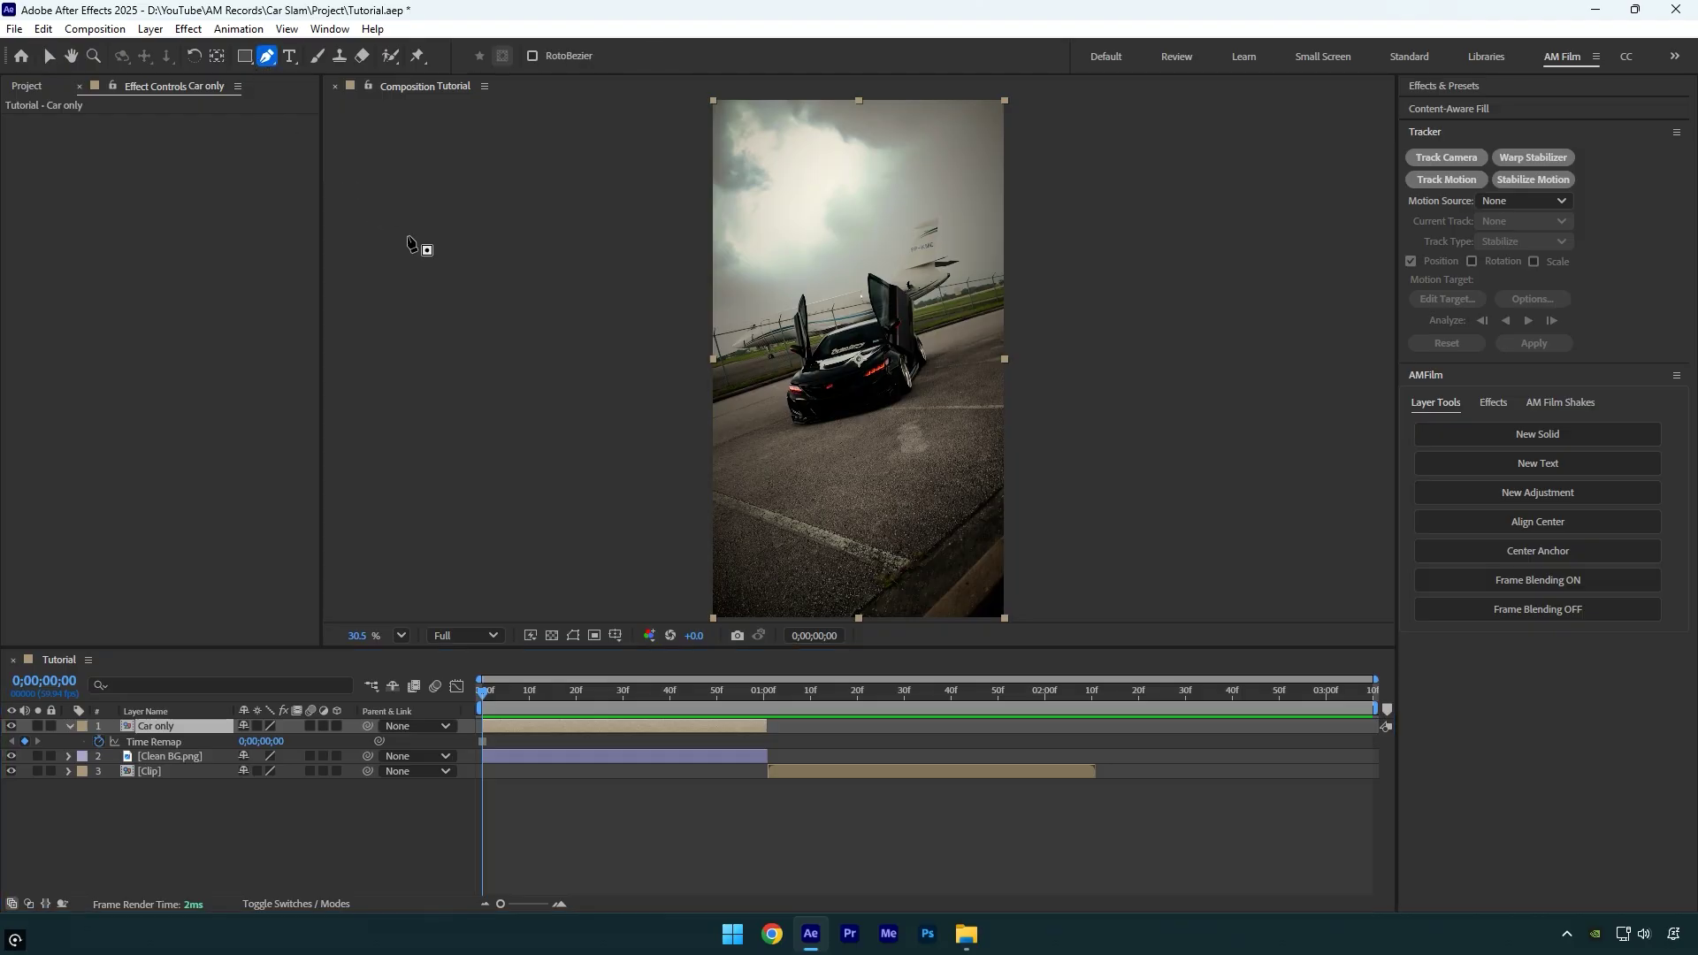
scroll(831, 438, up, 5)
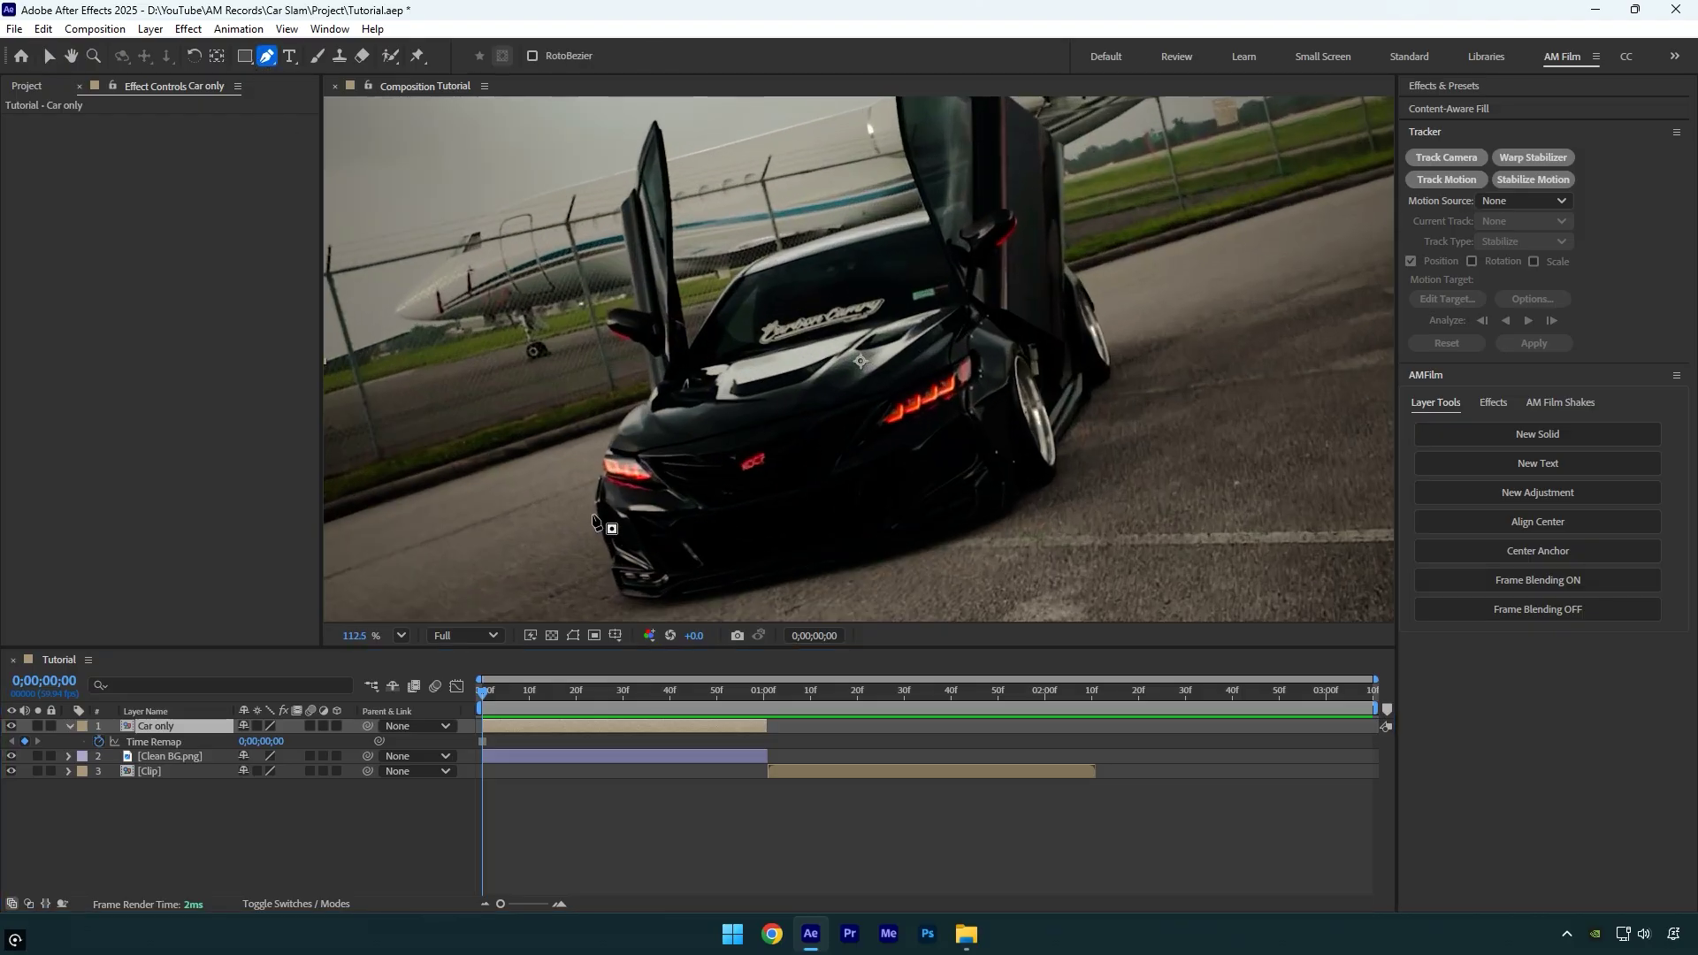
click(594, 513)
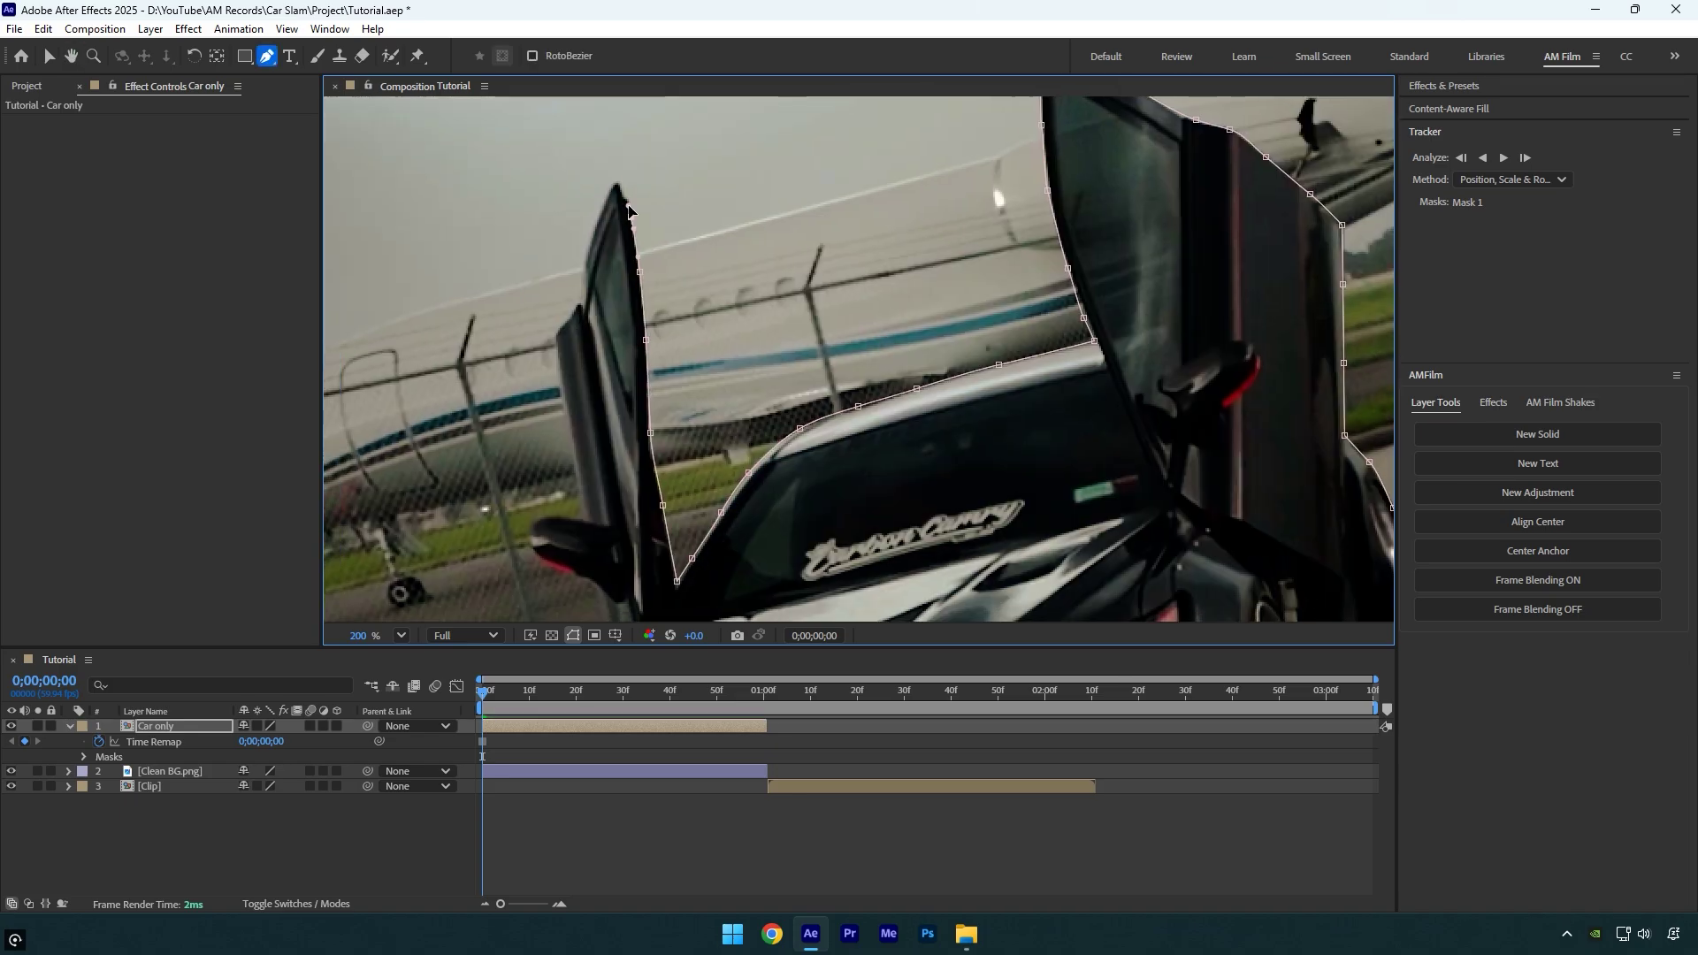
key(shift+/)
key(v)
drag(836, 390, 858, 345)
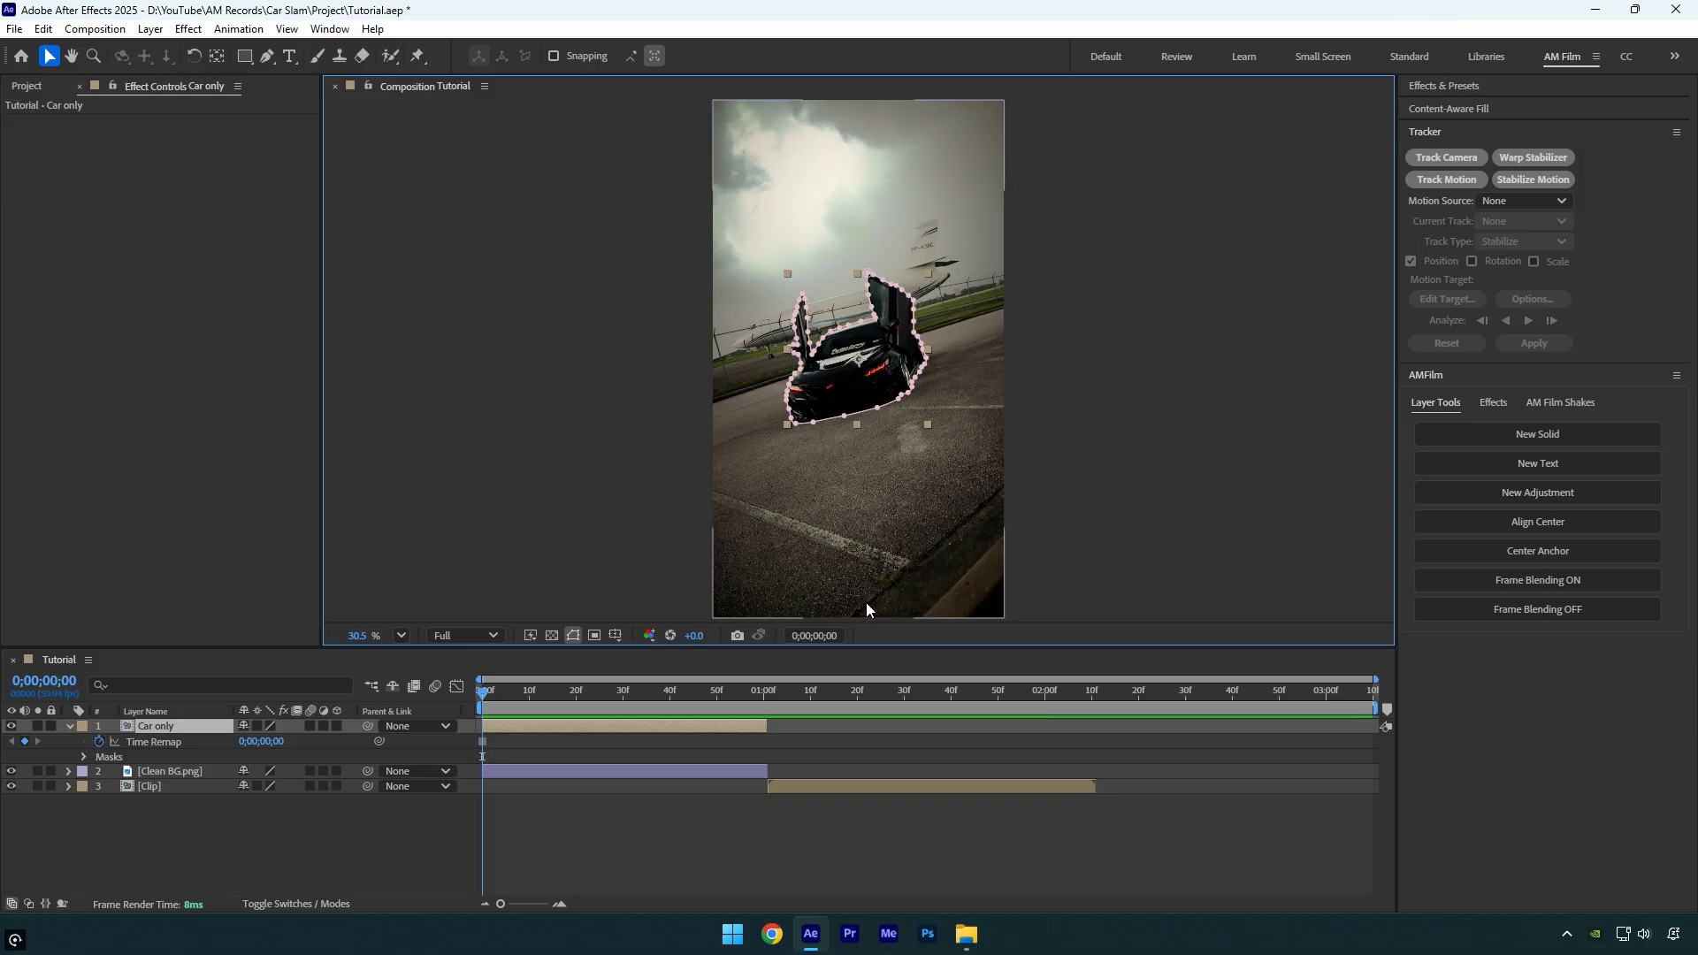
Keyframe Car only's Position from 540,-271 at 0 to 540,960 at 0;01;01, eased with F9
drag(705, 693, 767, 694)
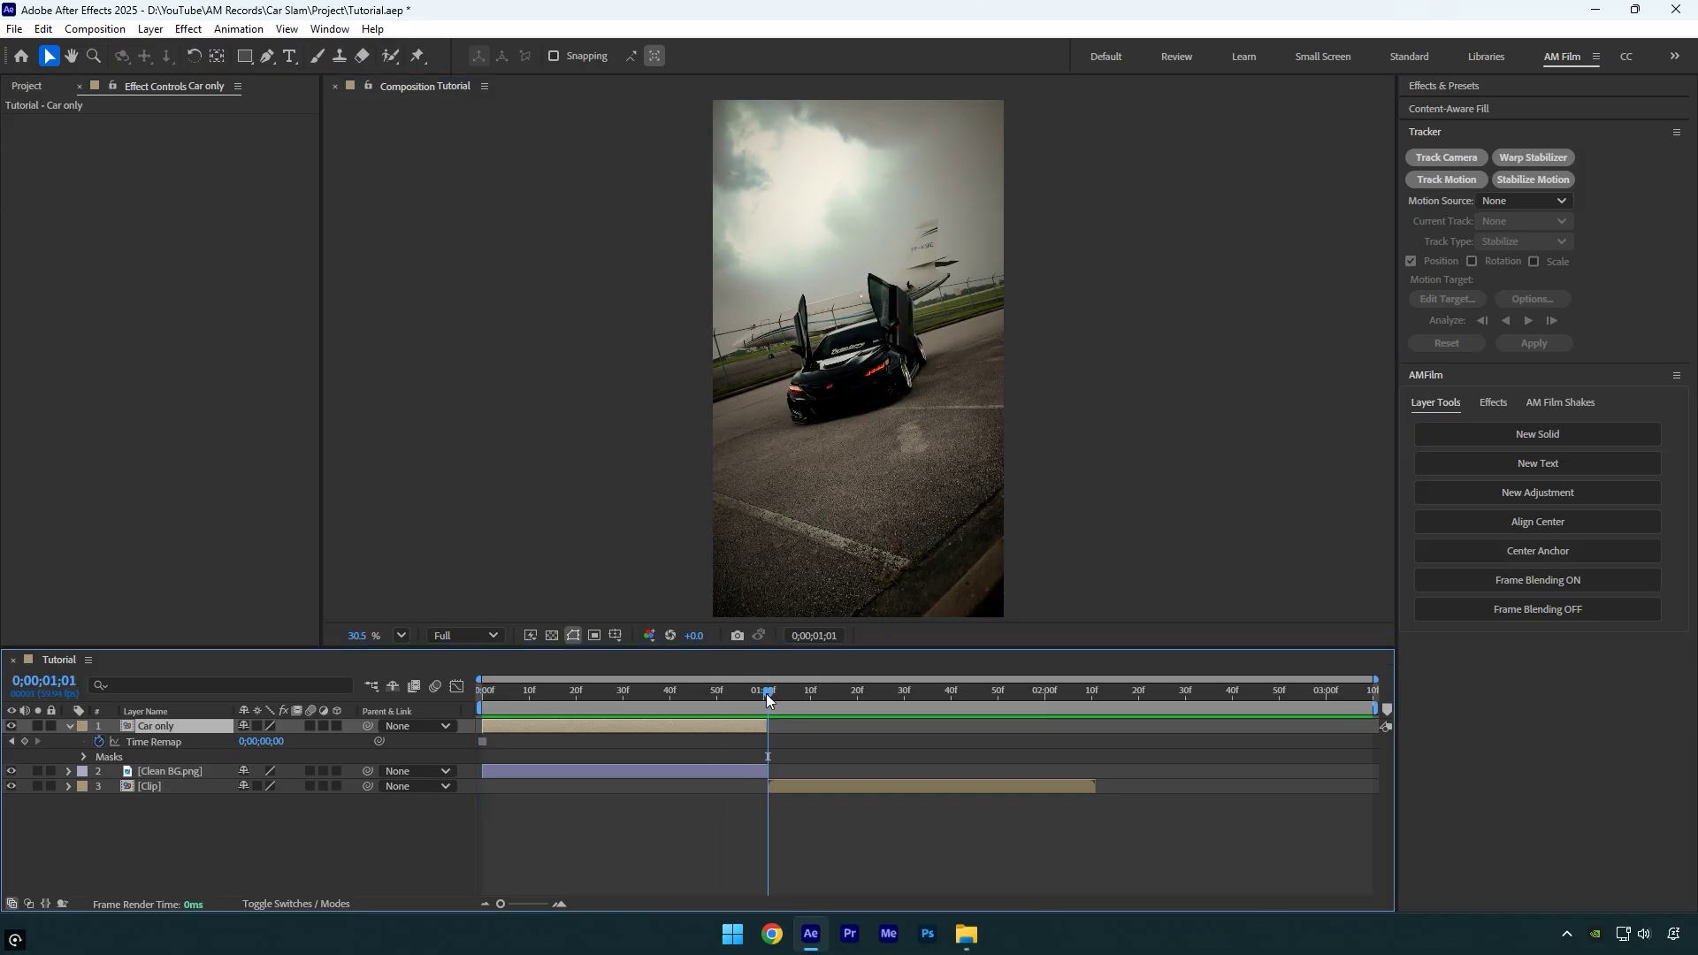
key(p)
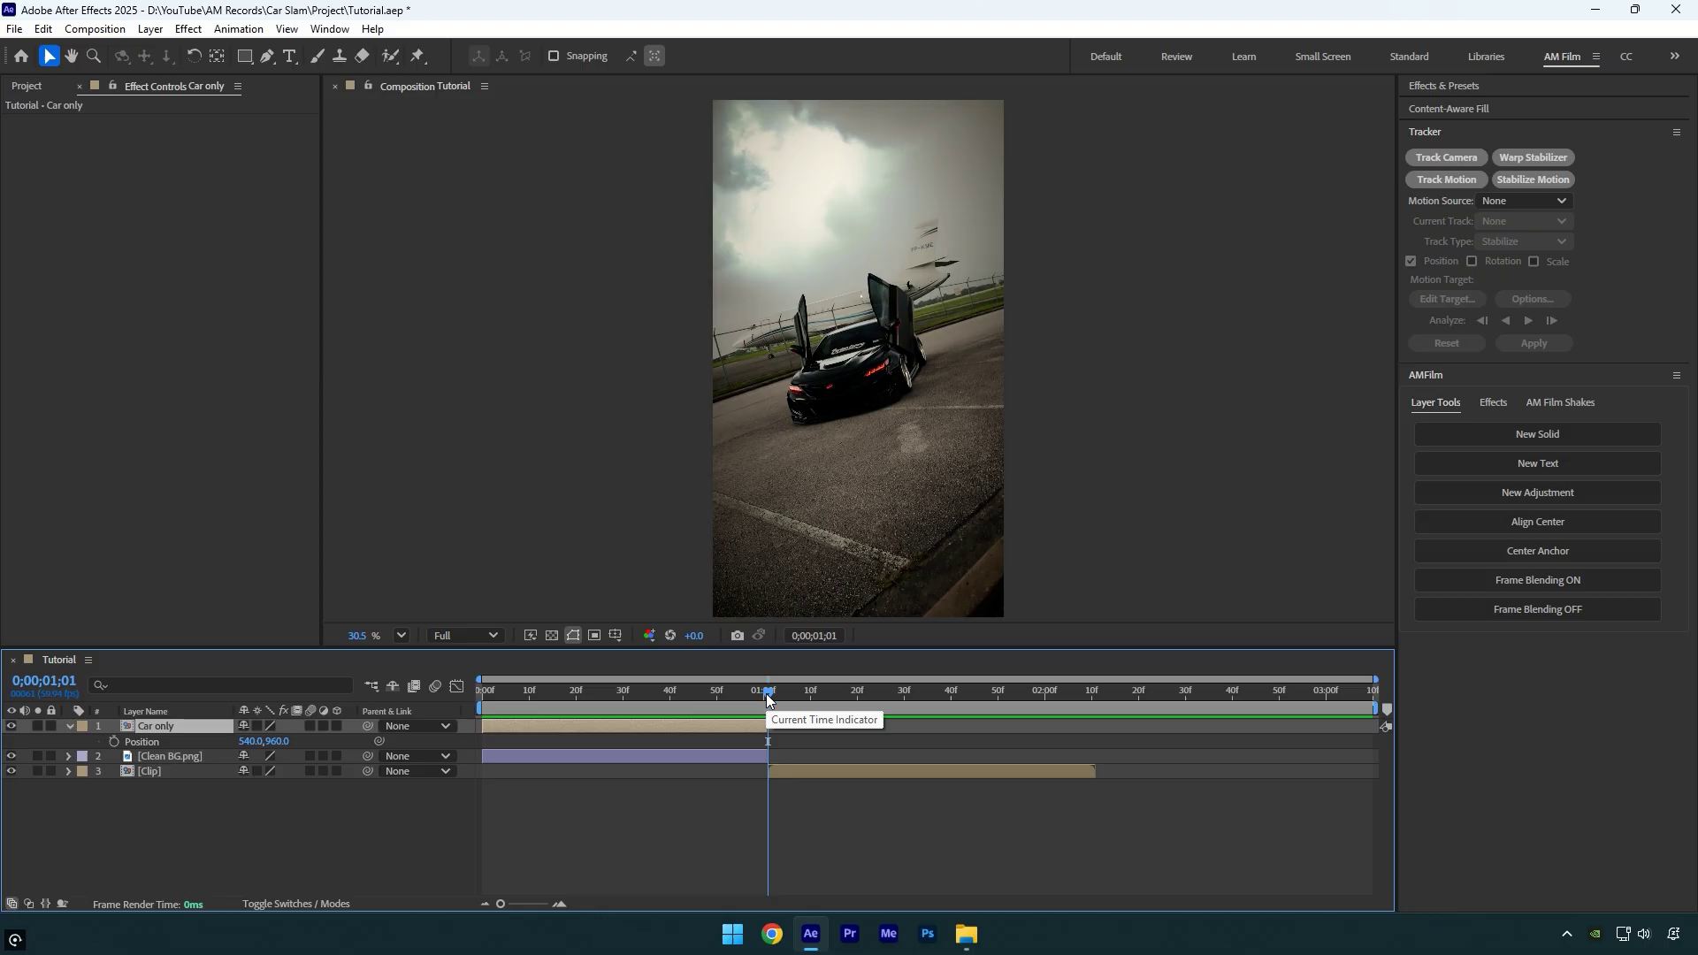
click(114, 741)
drag(768, 692, 445, 705)
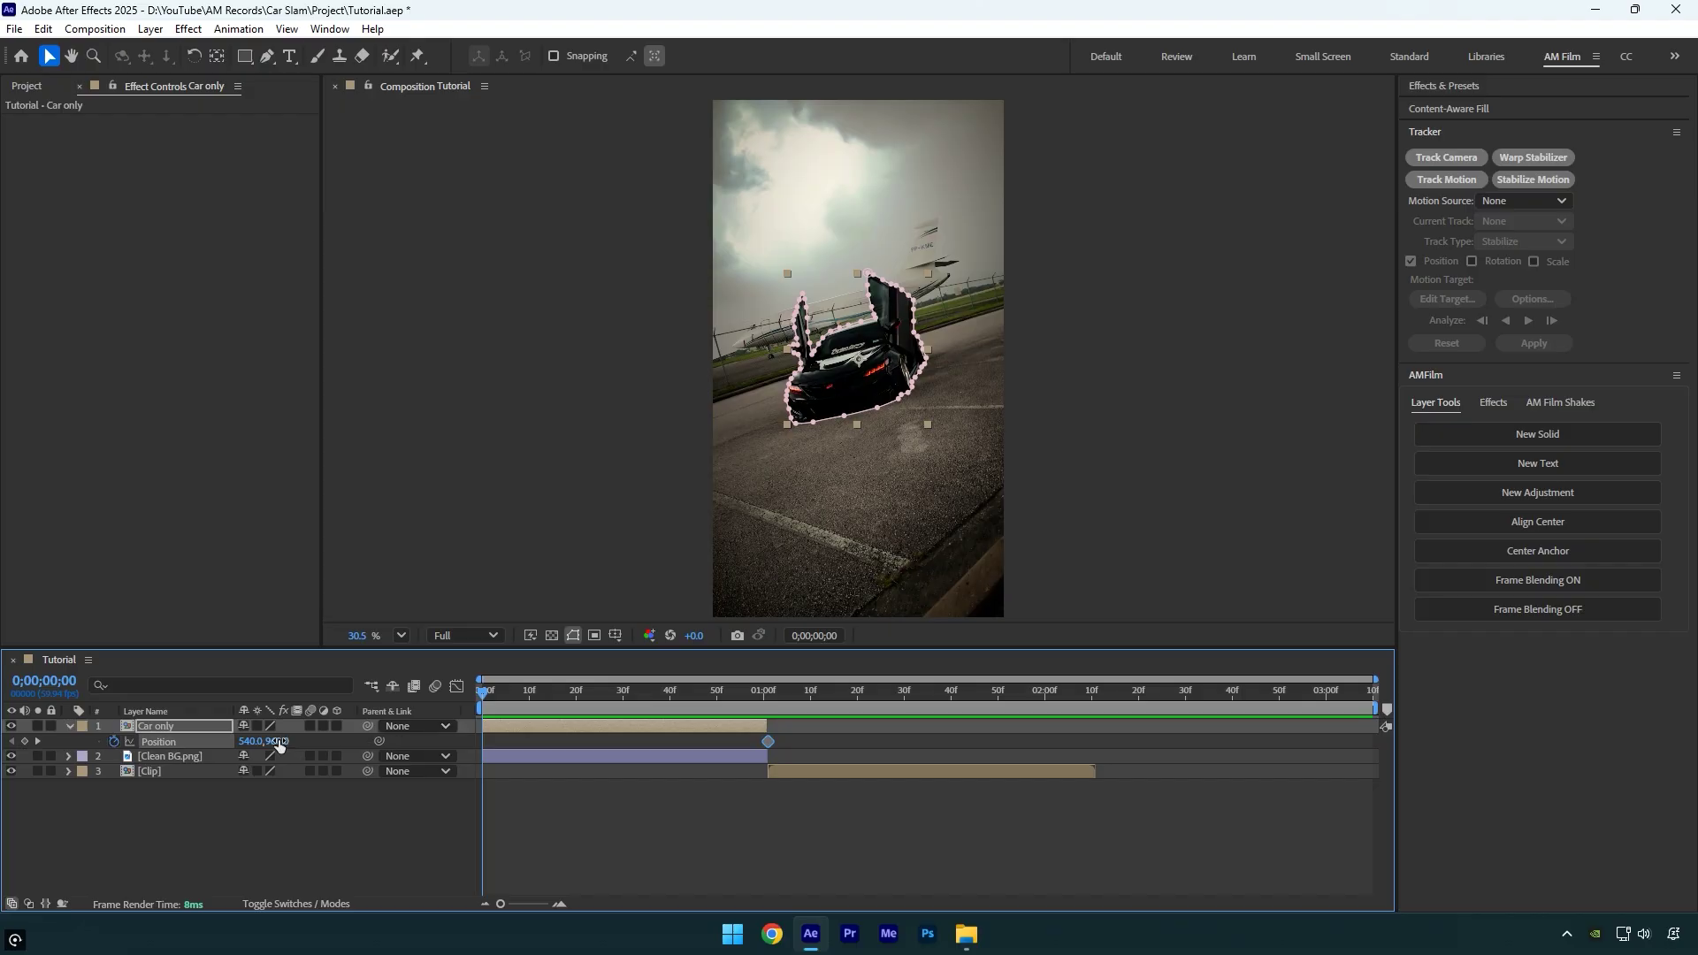
drag(277, 741, 157, 739)
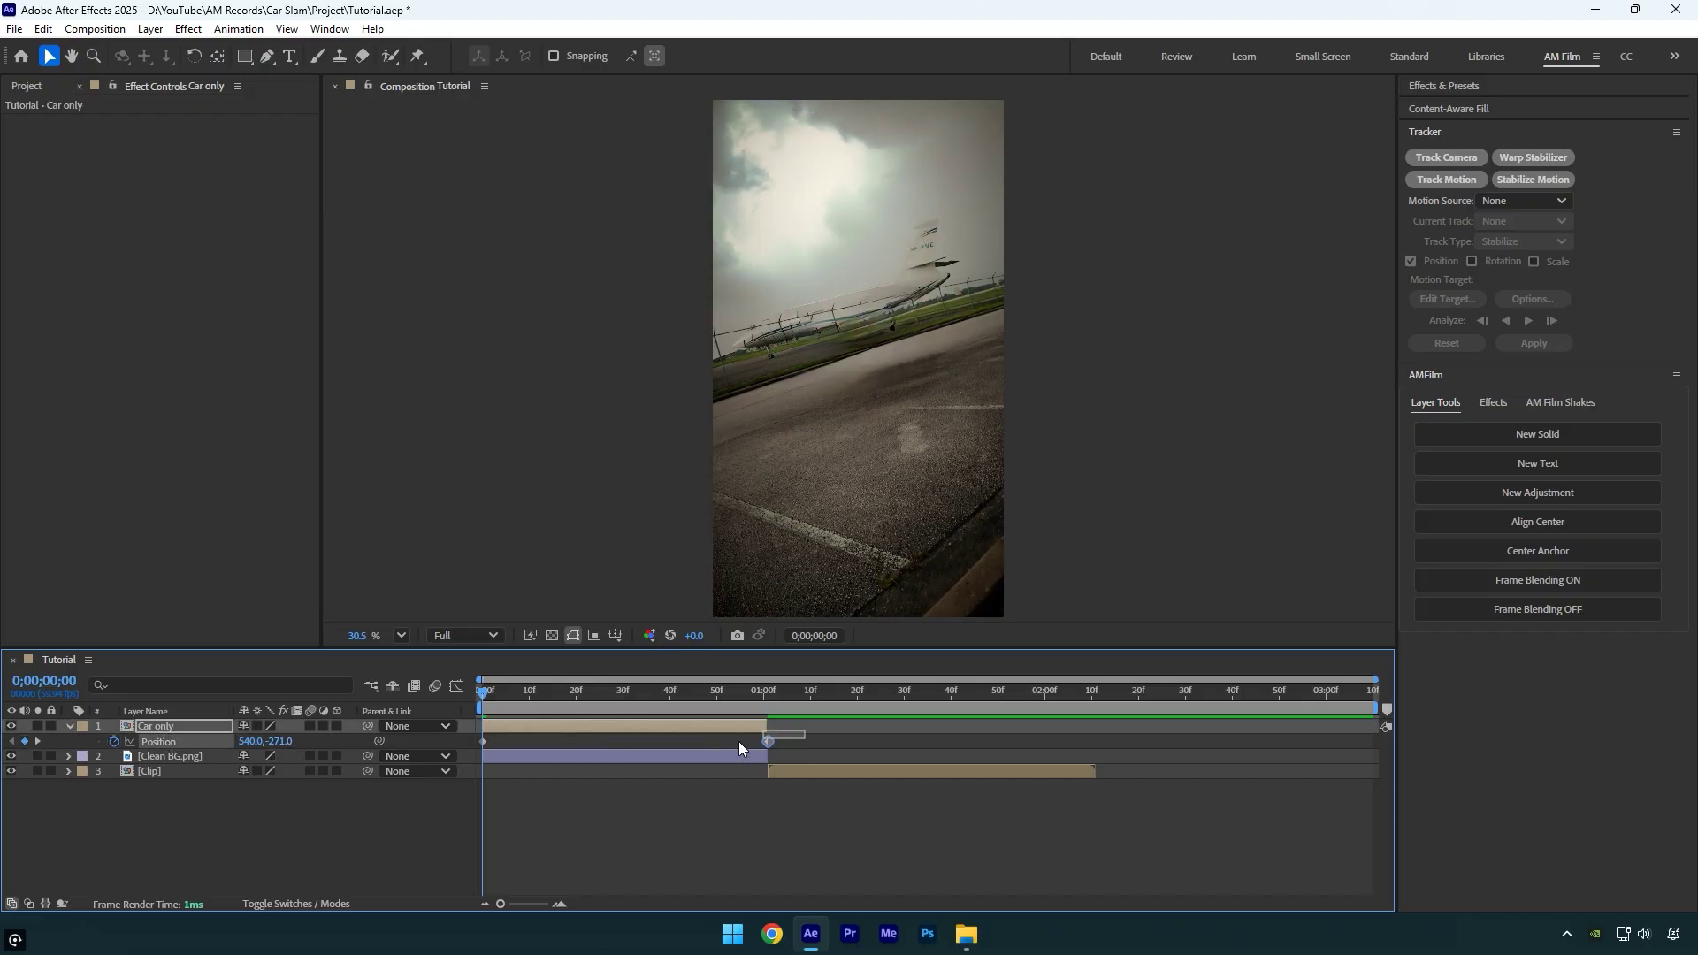
drag(804, 731, 452, 753)
key(F9)
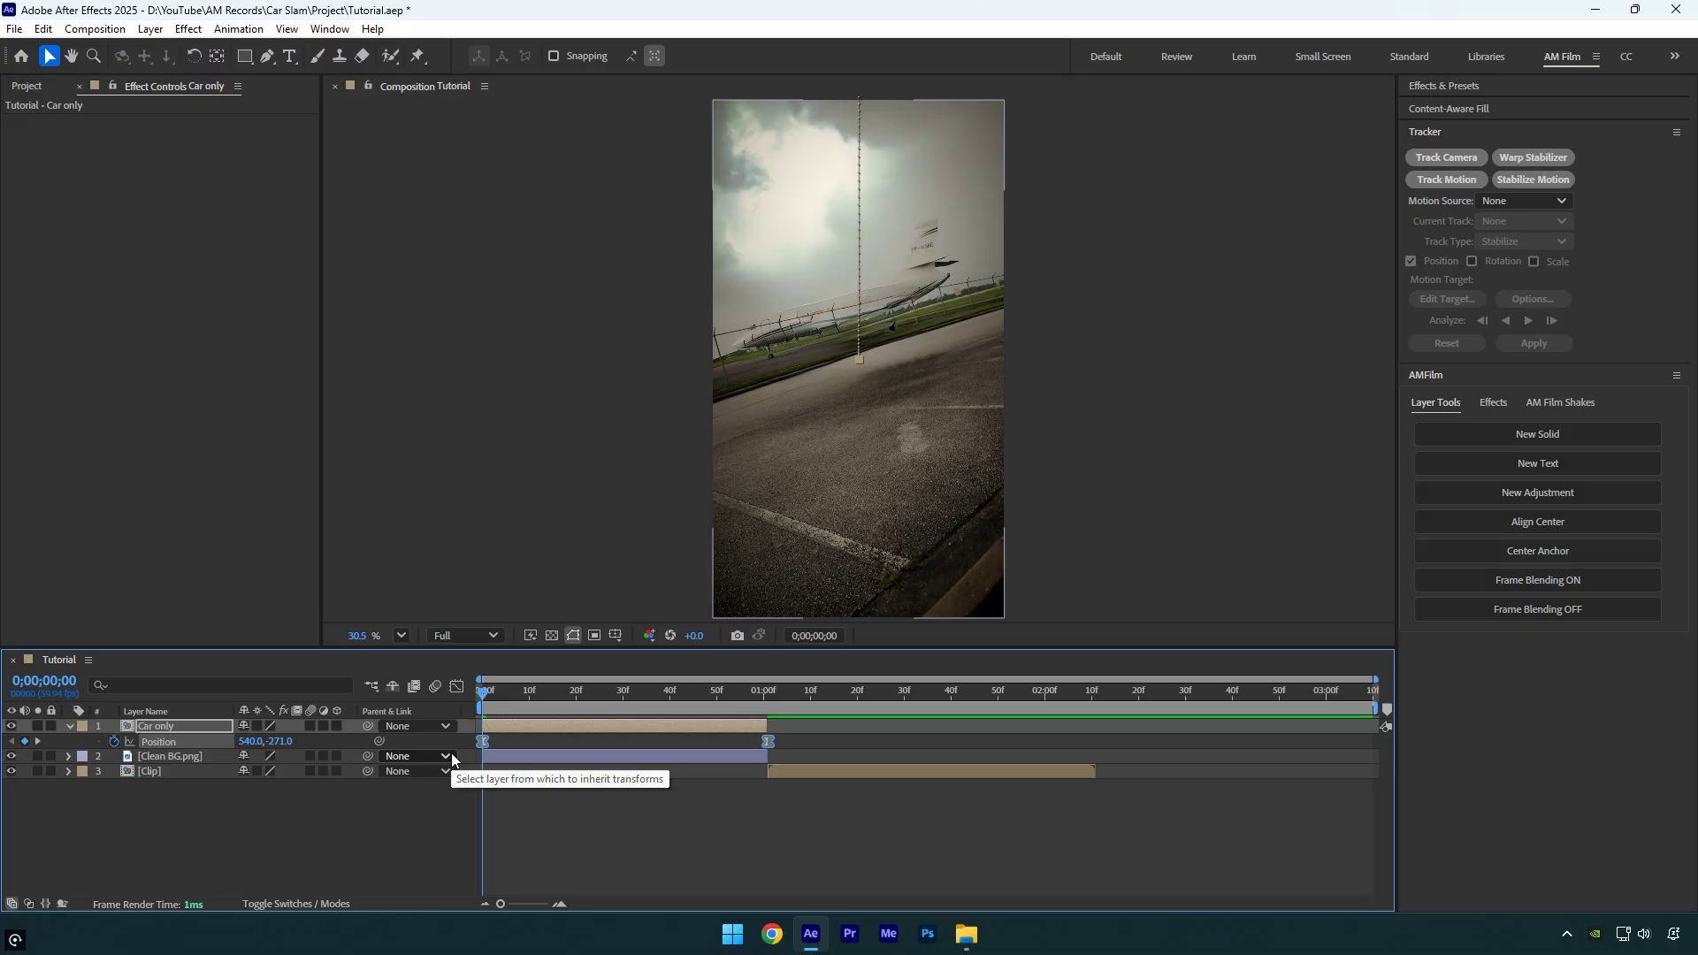
In the speed graph, adjust influence so speed peaks around 4000 px/sec at landing, then preview
click(461, 686)
right_click(710, 794)
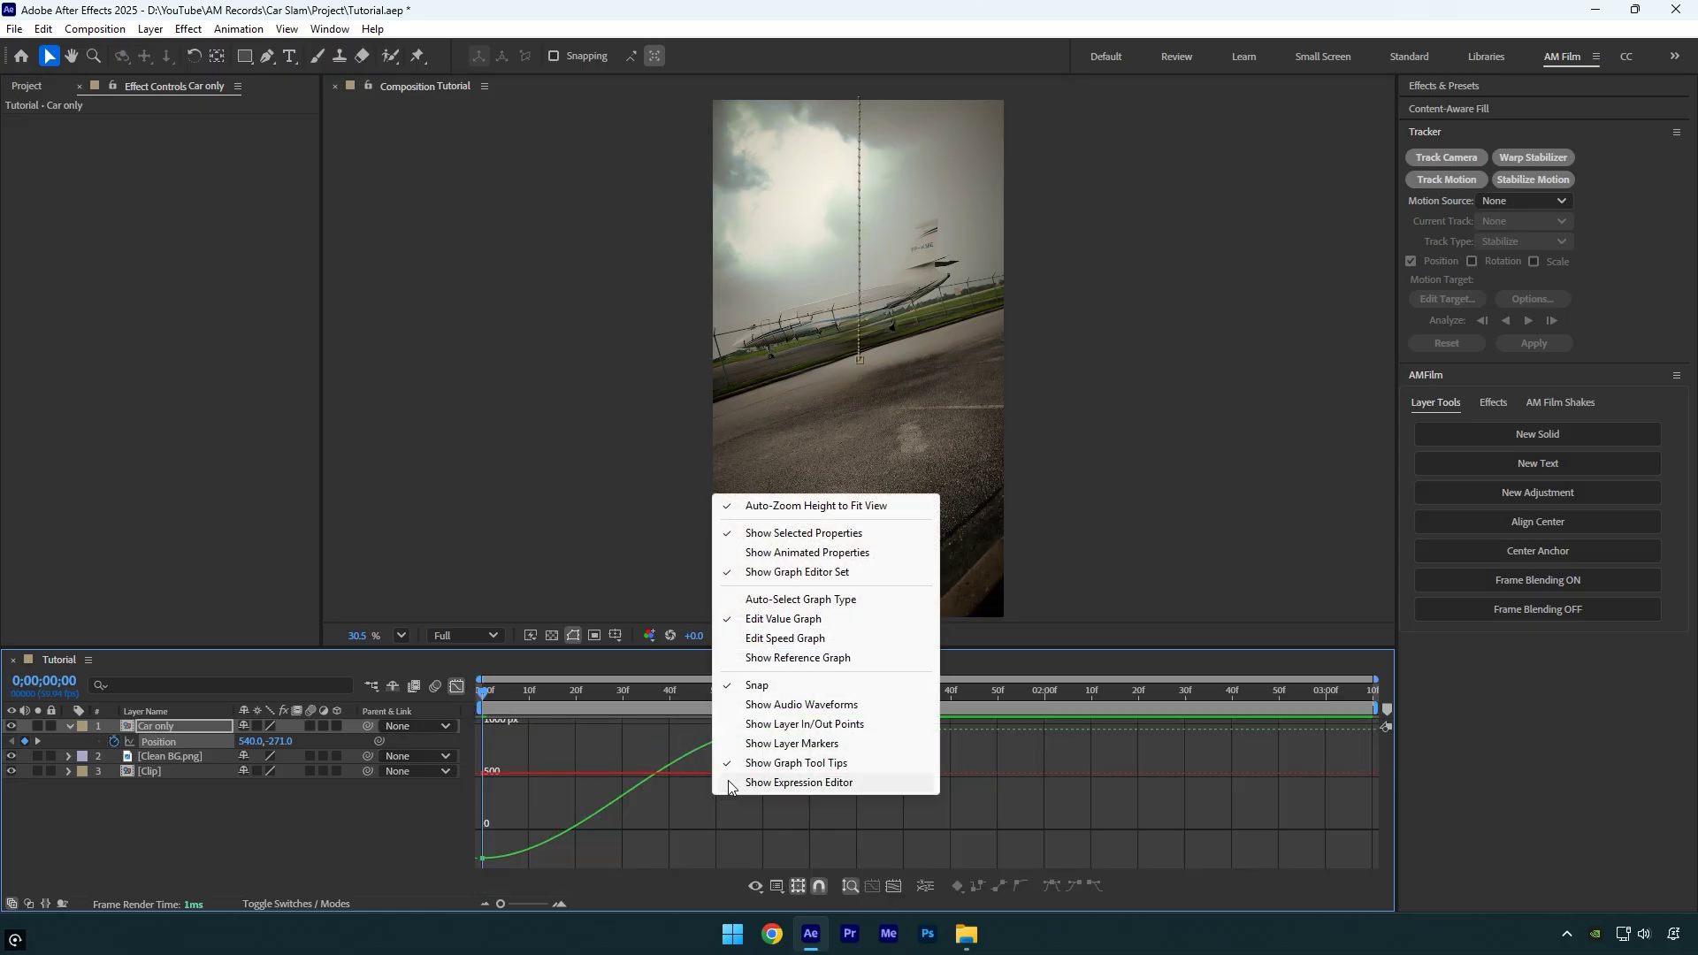
click(787, 640)
drag(795, 809, 543, 874)
drag(727, 852, 771, 852)
drag(529, 851, 587, 850)
key(space)
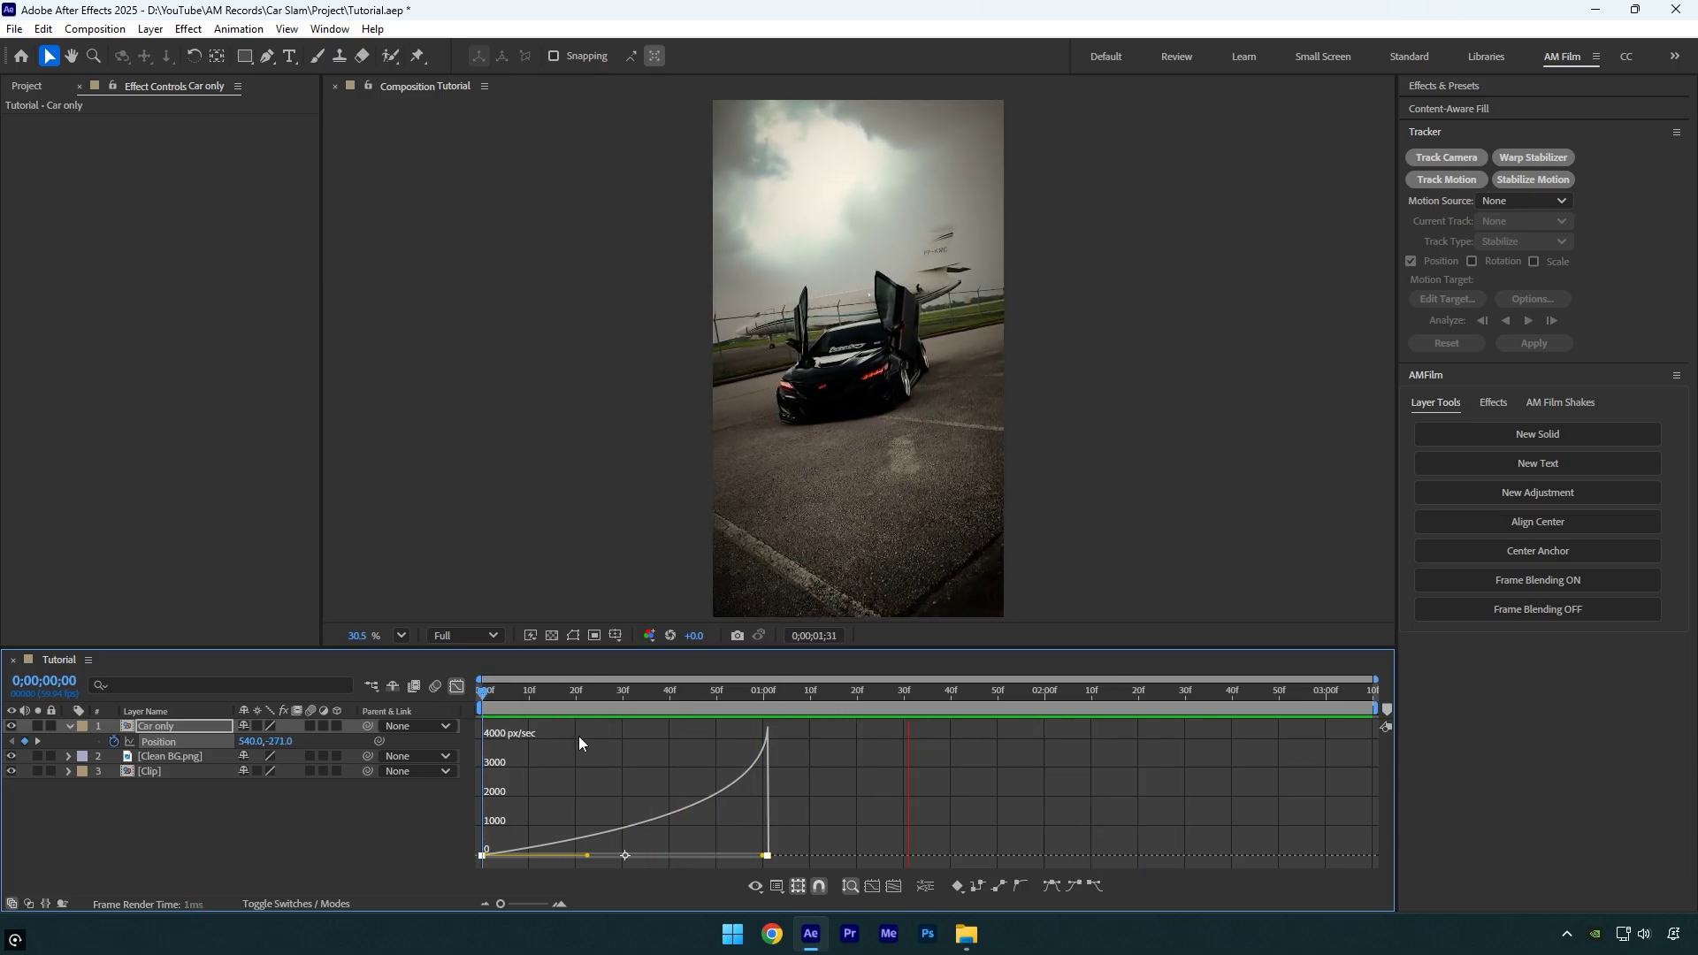
key(space)
At the one-second impact, add the Smooth AM Film Shake preset above the Clip layer
click(461, 691)
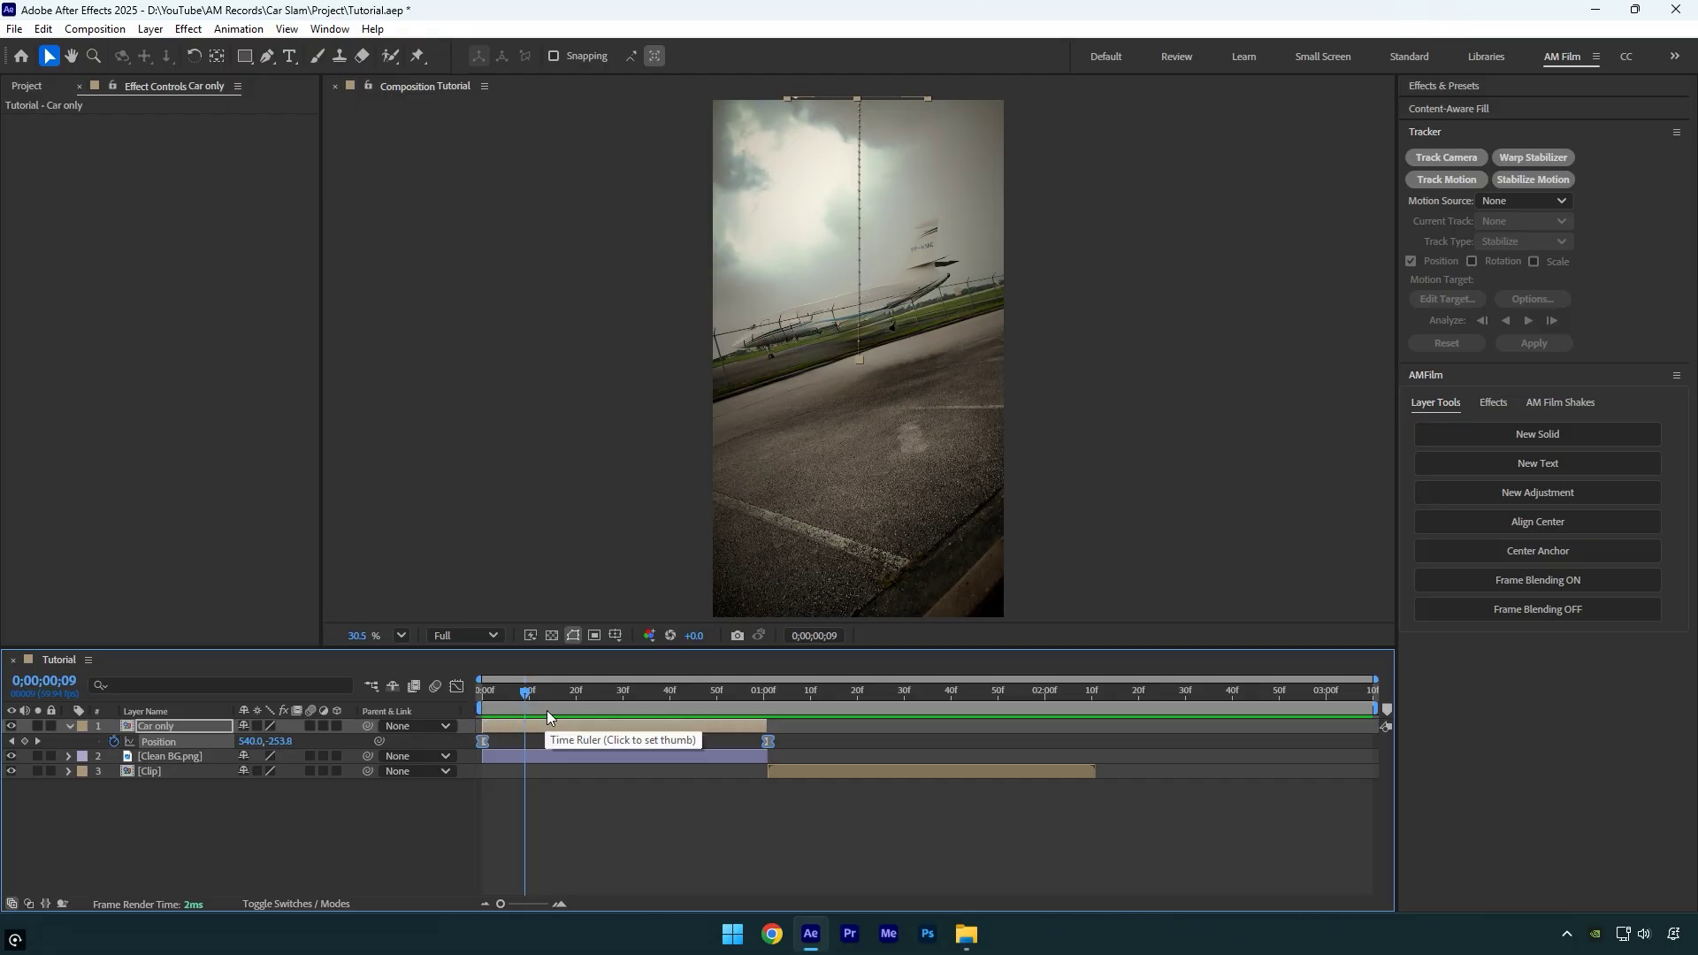
key(u)
drag(534, 695, 756, 708)
click(799, 755)
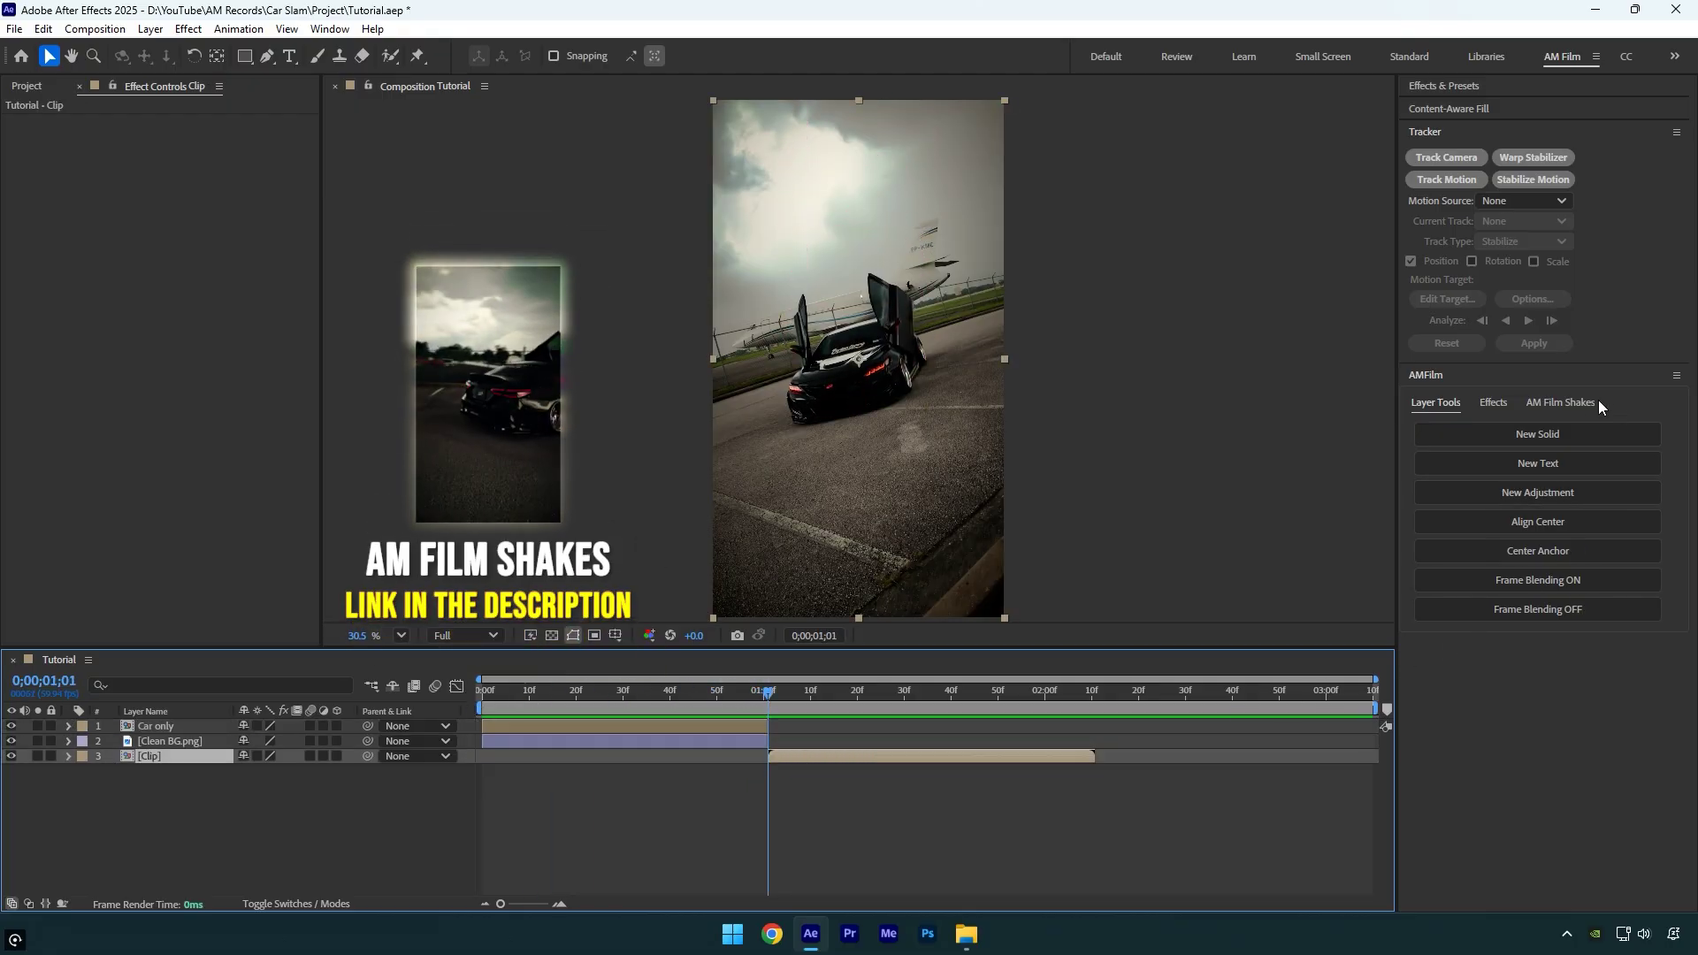
click(1574, 404)
click(1461, 433)
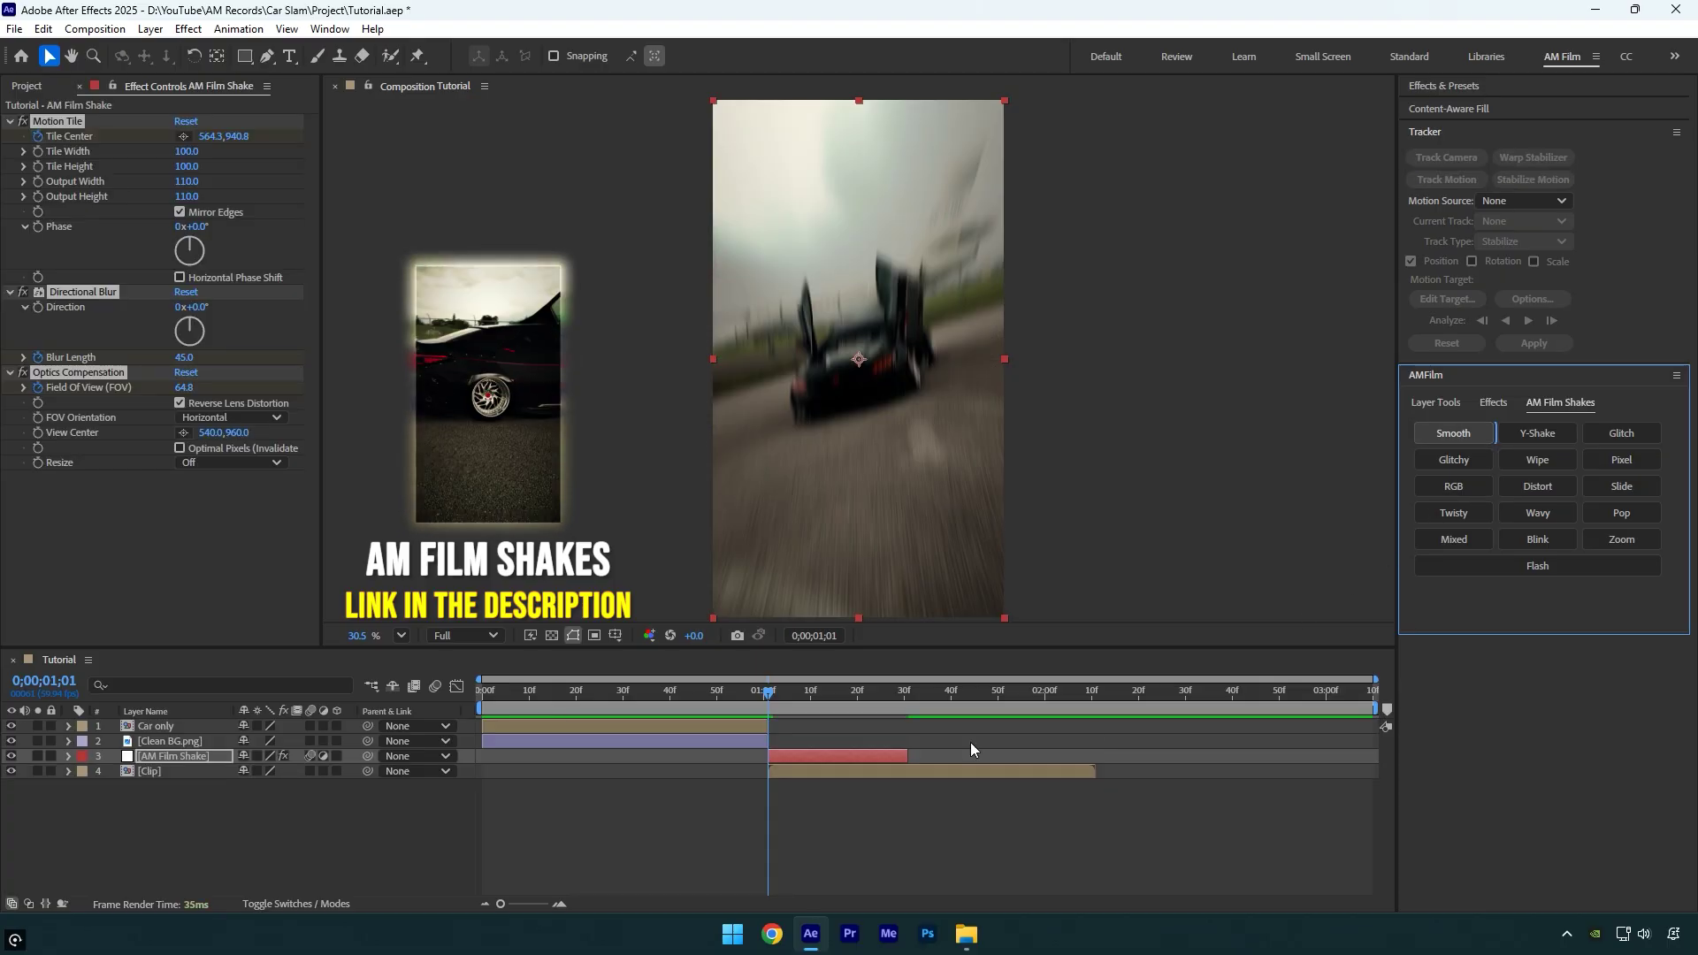
Preview the shake on impact, stopping on the car falling mid-air
drag(767, 693, 614, 693)
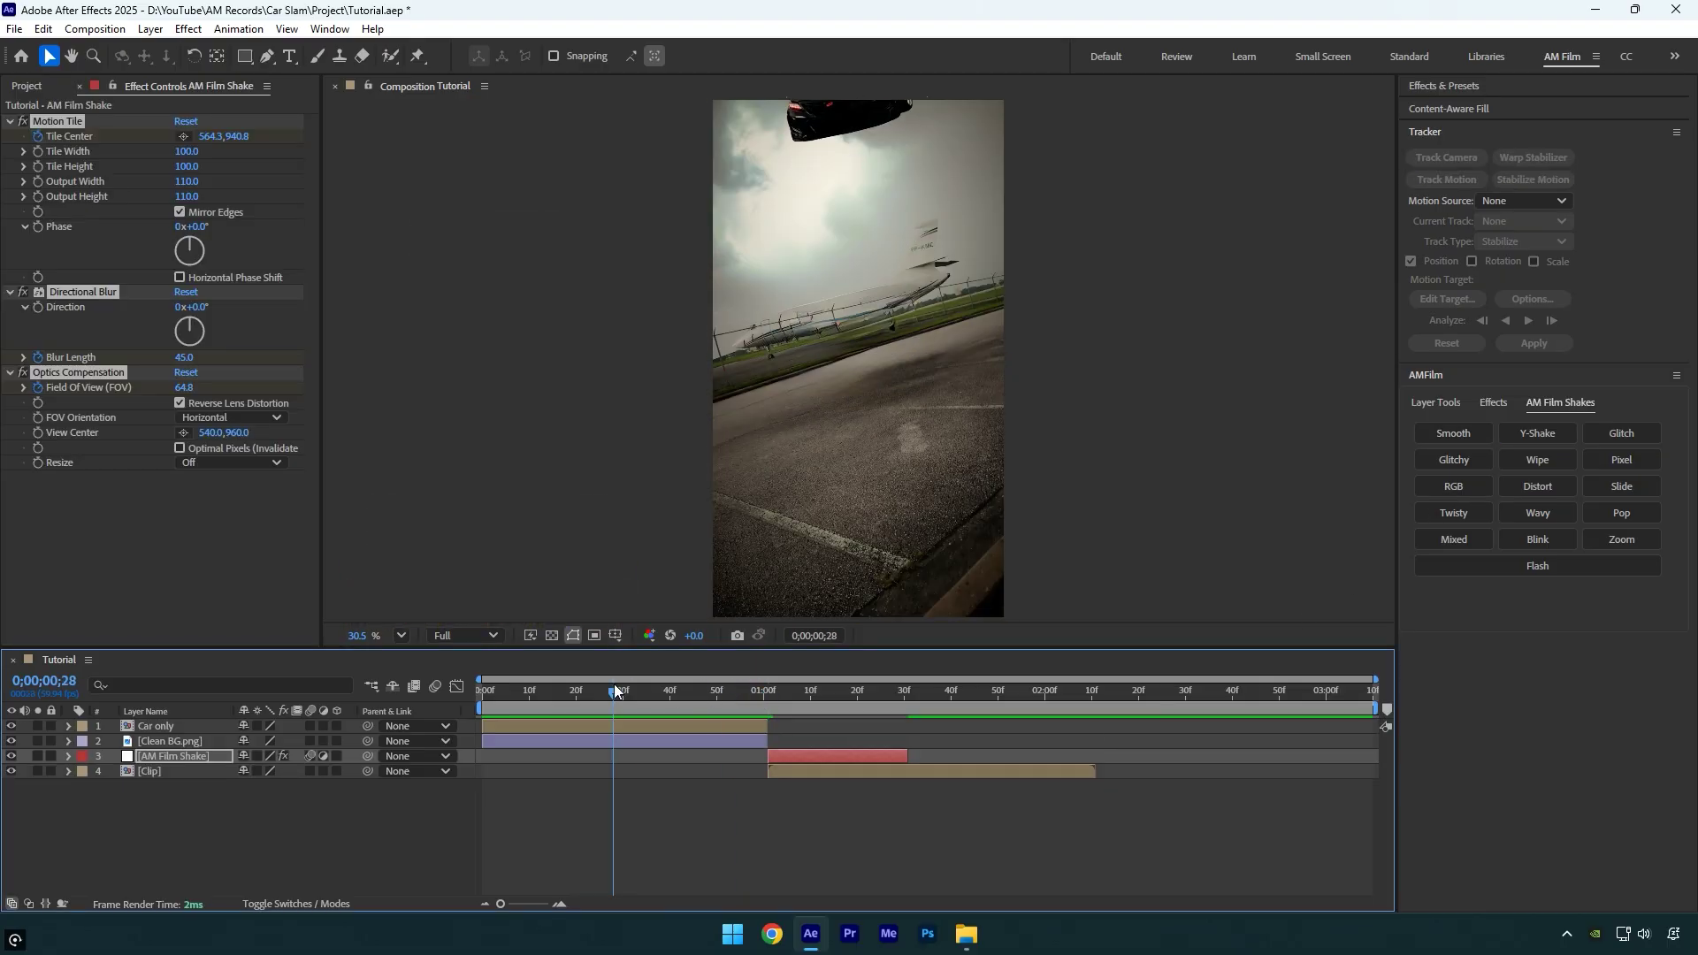
key(space)
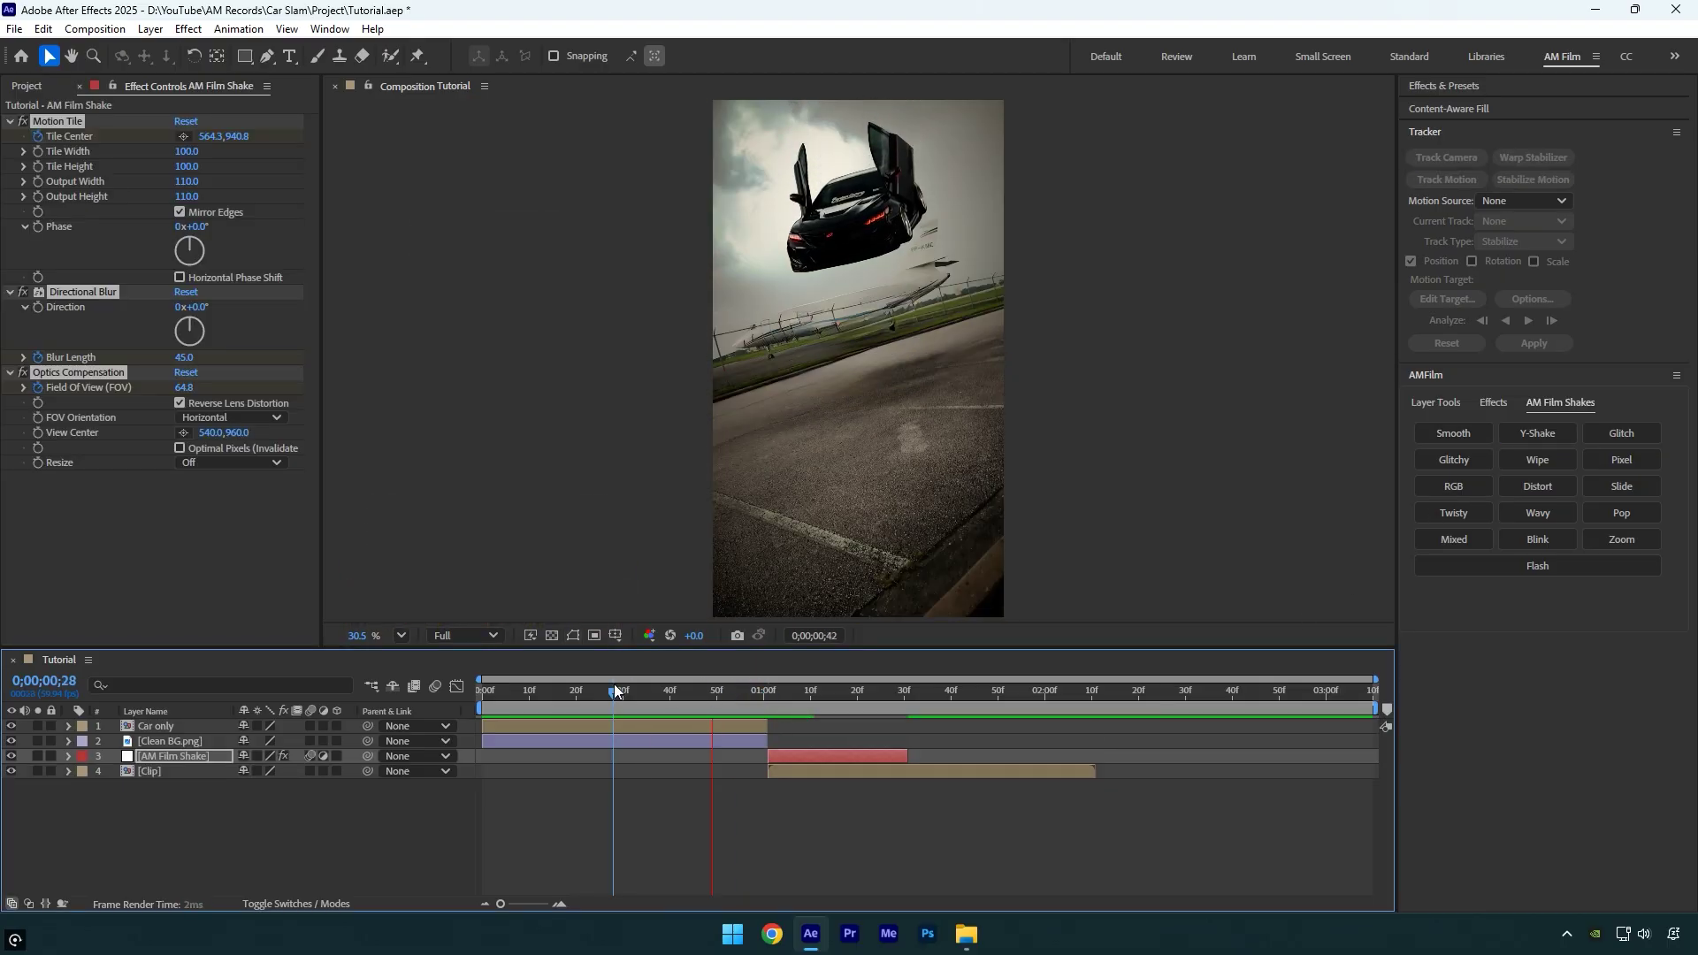
key(Home)
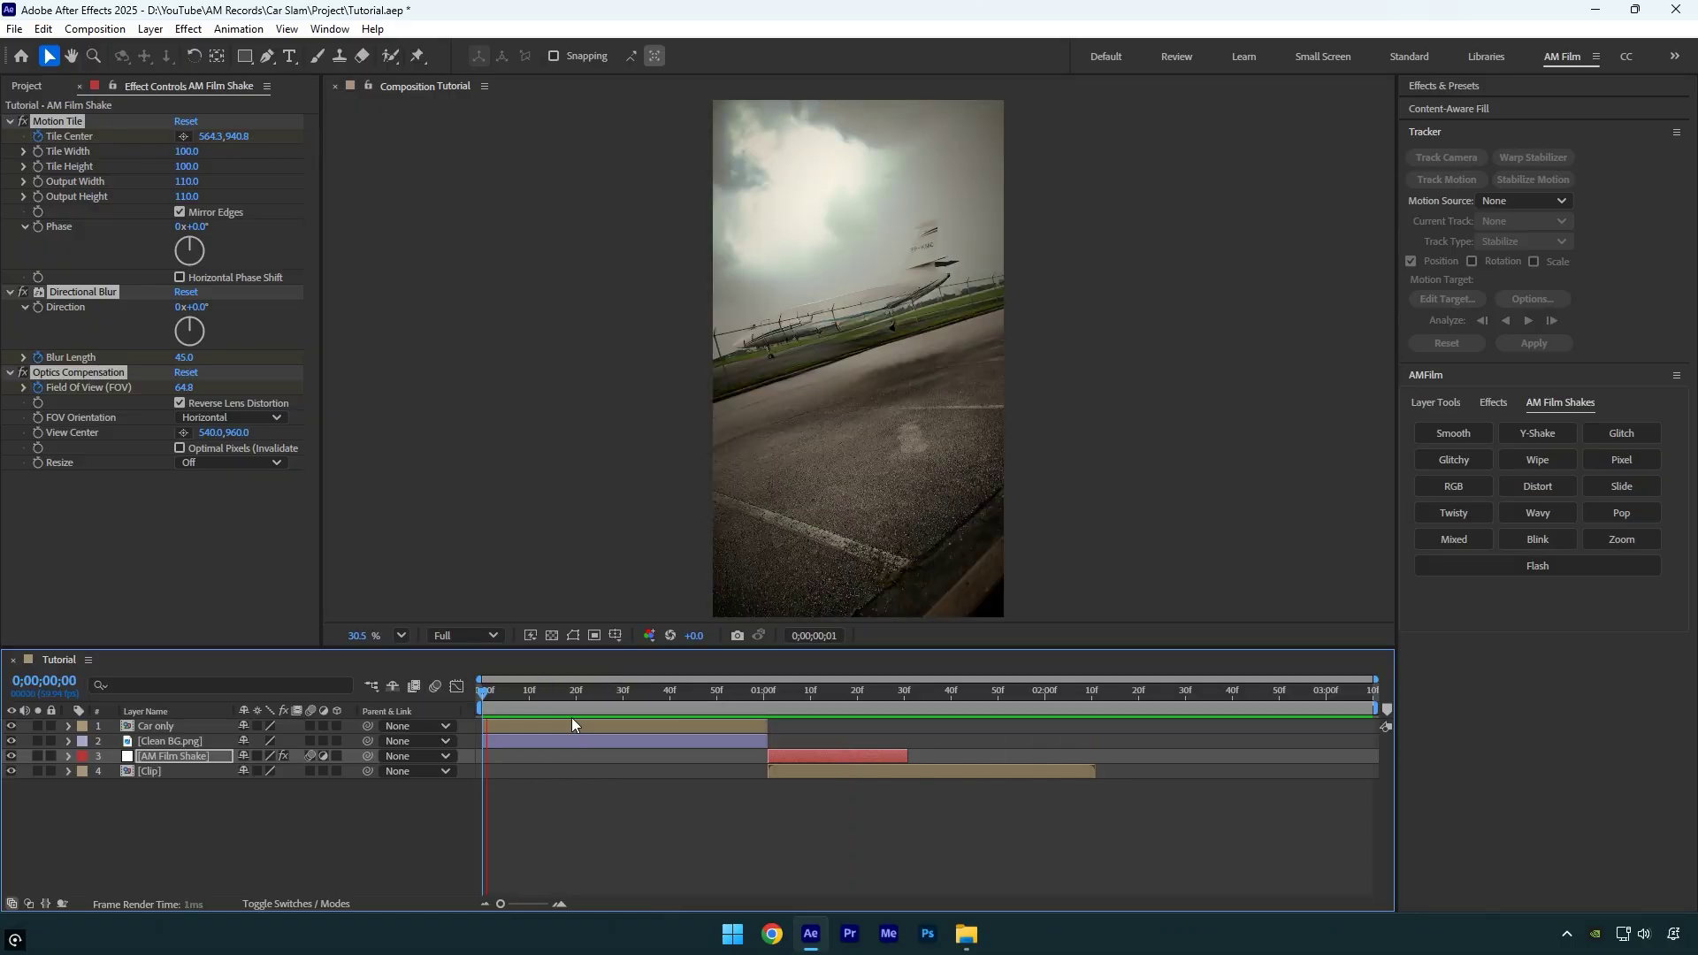
mouse_move(663, 698)
mouse_down()
mouse_move(678, 697)
mouse_move(585, 694)
mouse_move(730, 702)
mouse_move(683, 699)
mouse_up()
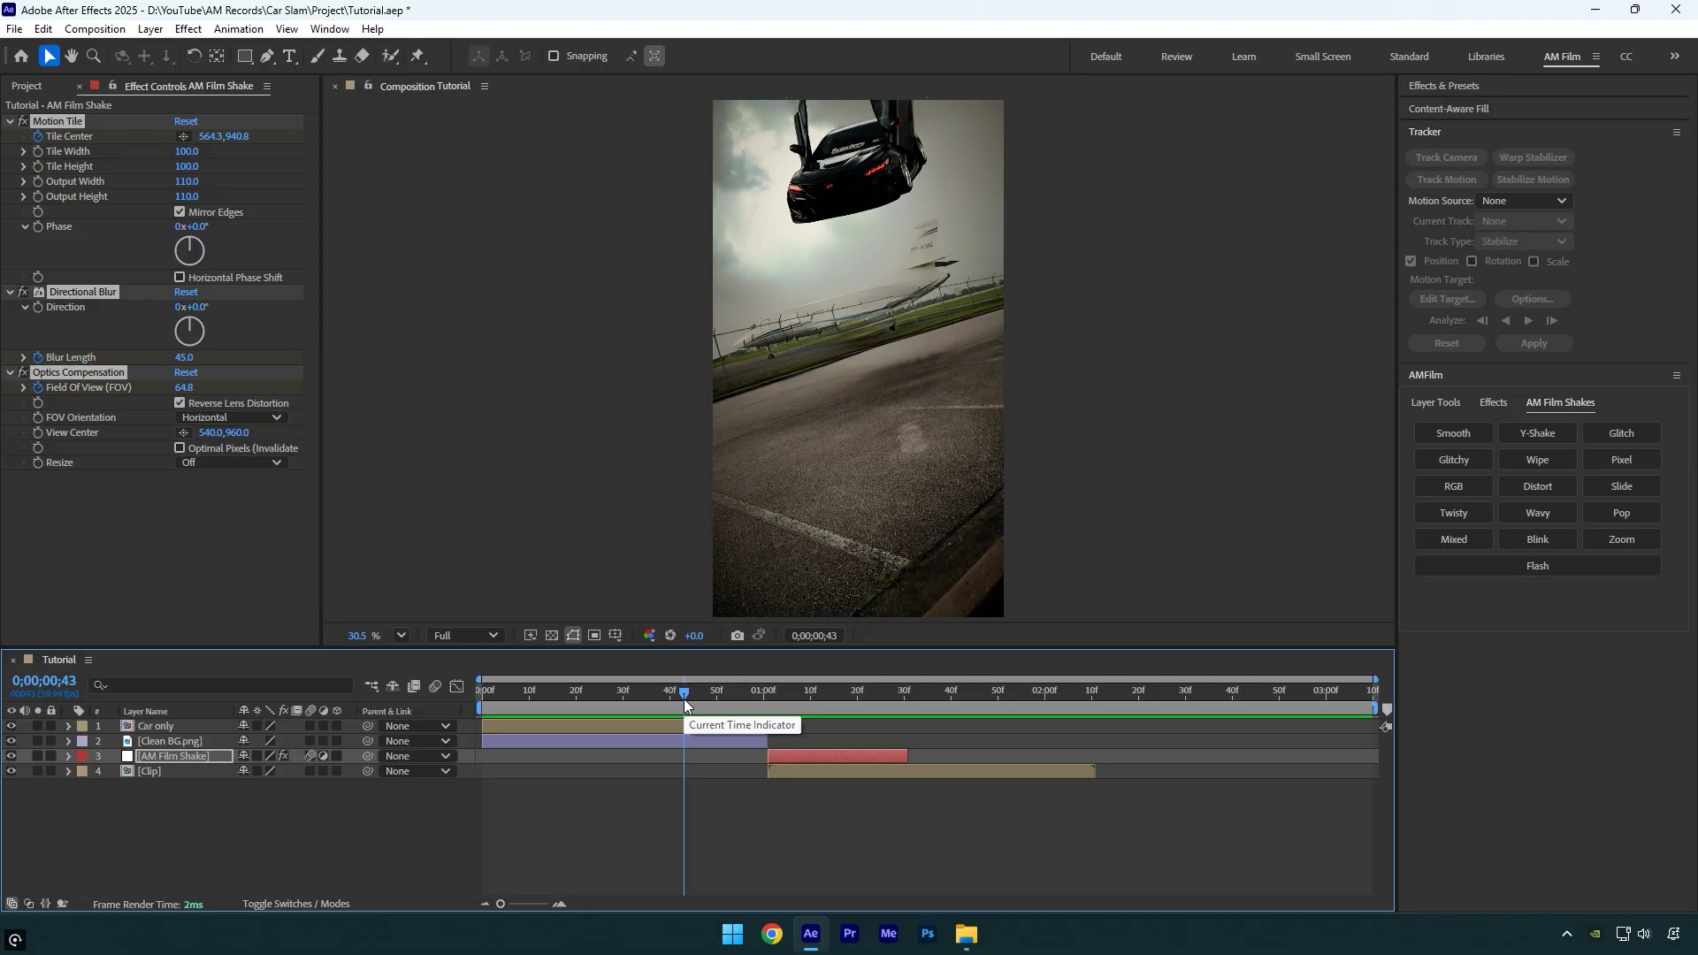
Create a two-node 35mm Camera 1, move it to the top, and trim it to end at one second
right_click(246, 847)
mouse_move(307, 633)
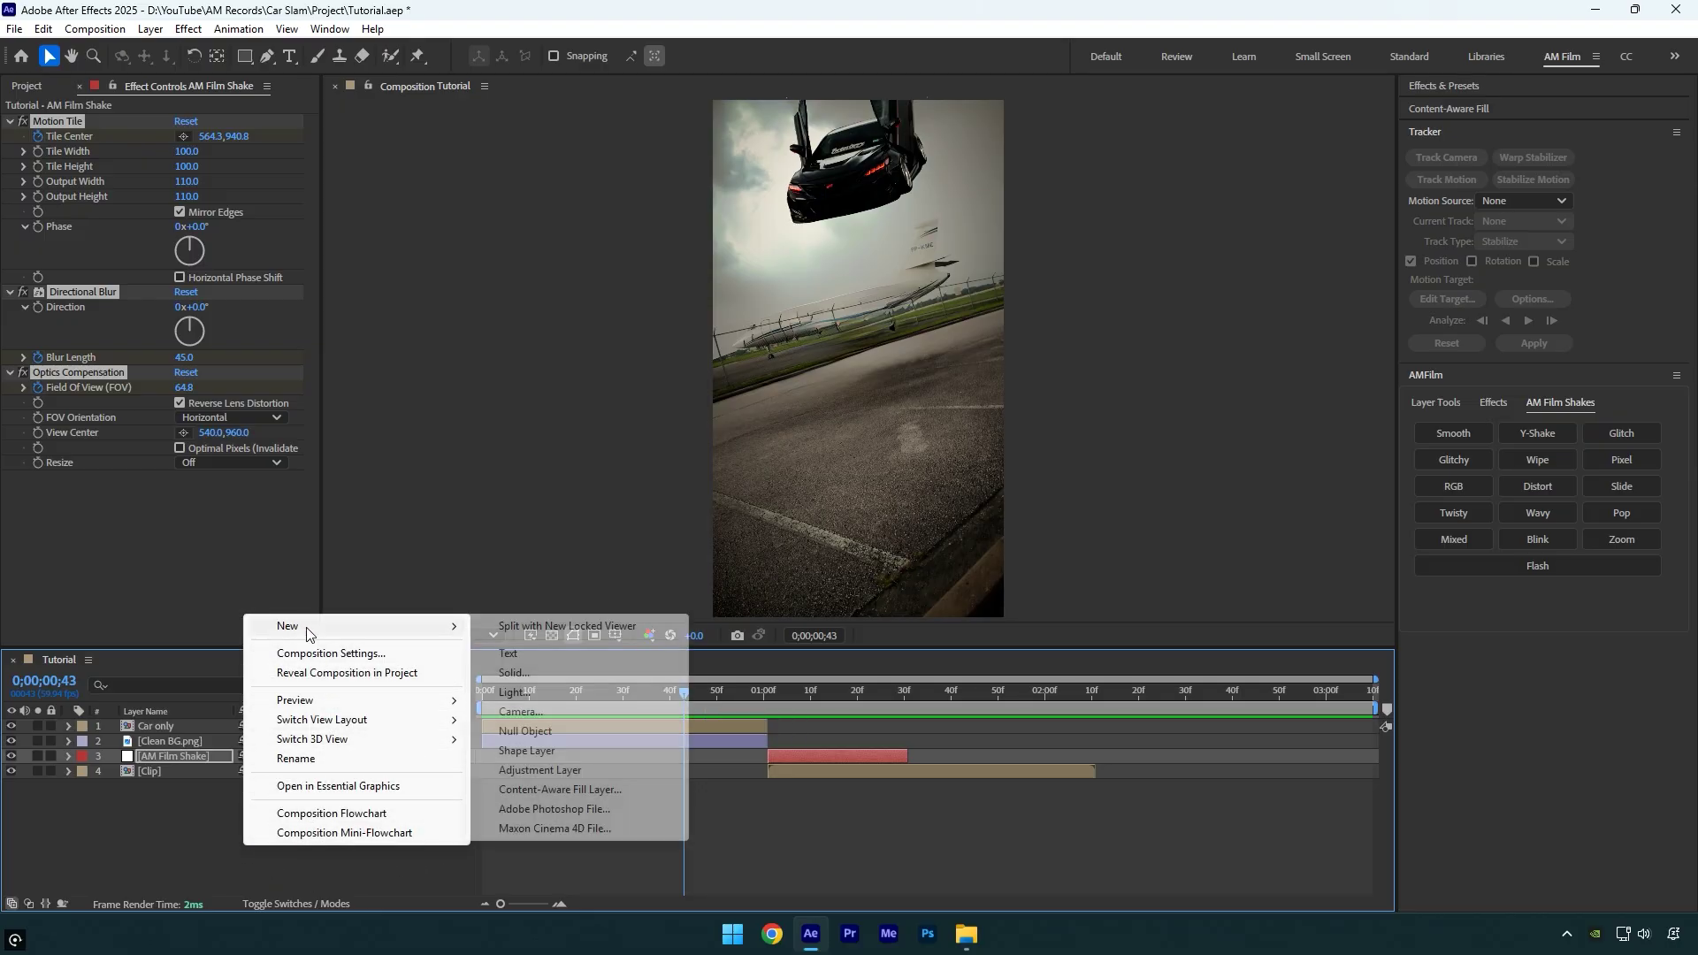
click(523, 712)
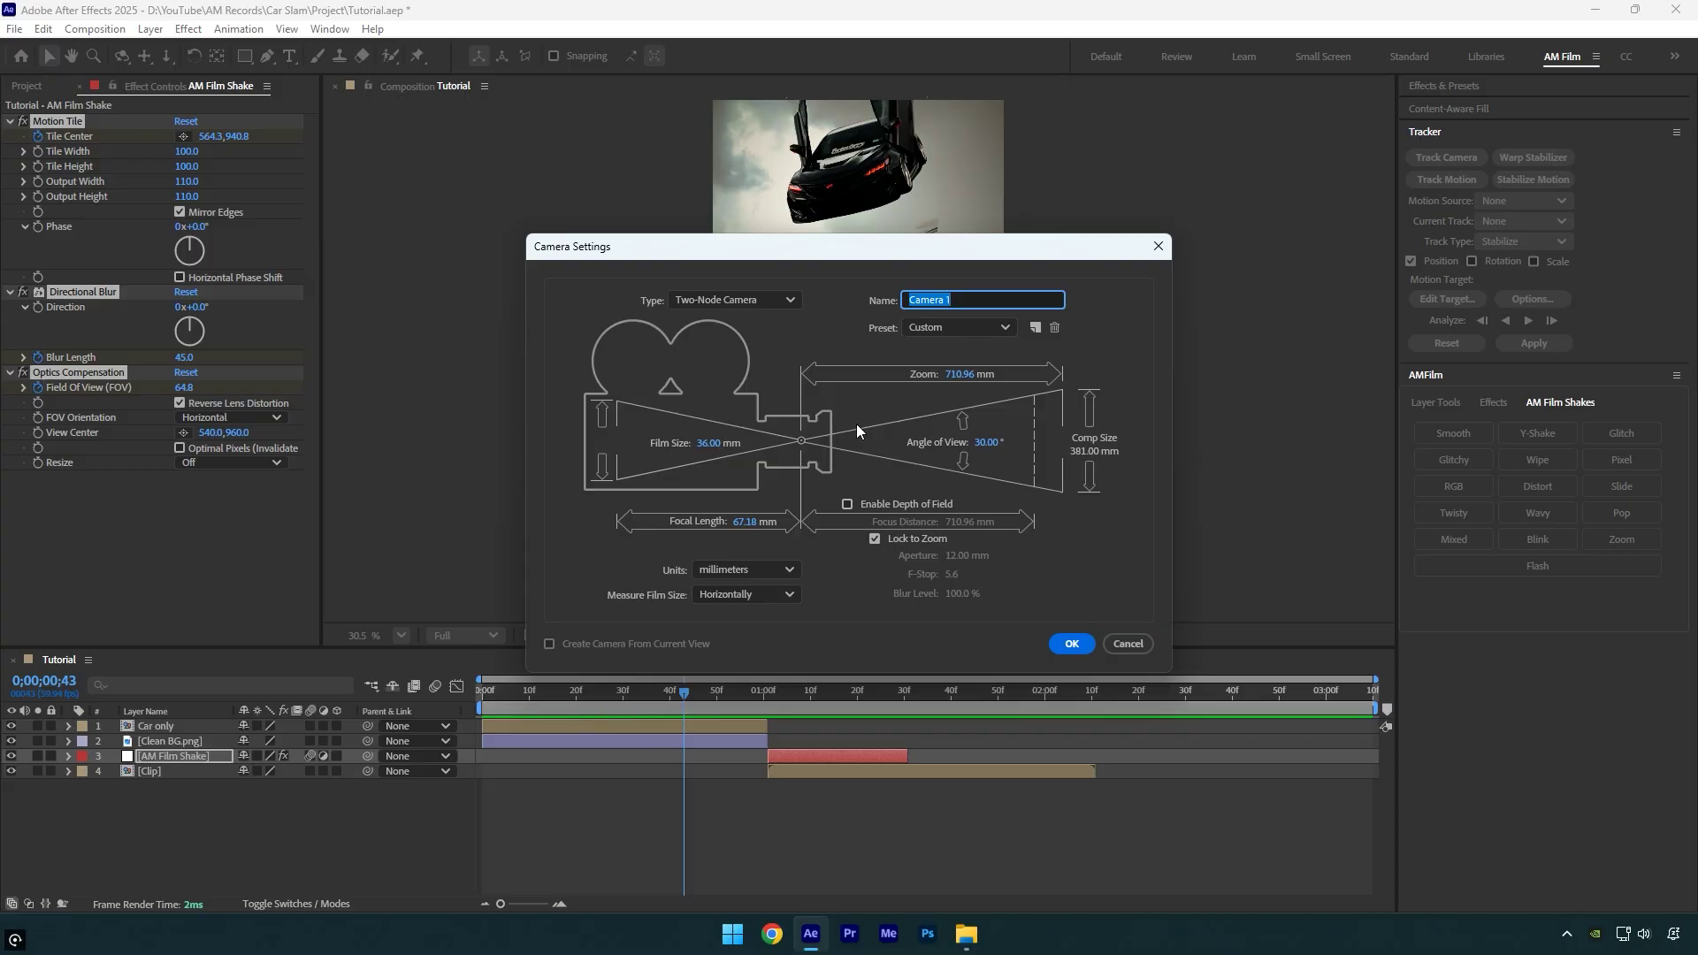
click(765, 301)
click(741, 352)
click(943, 327)
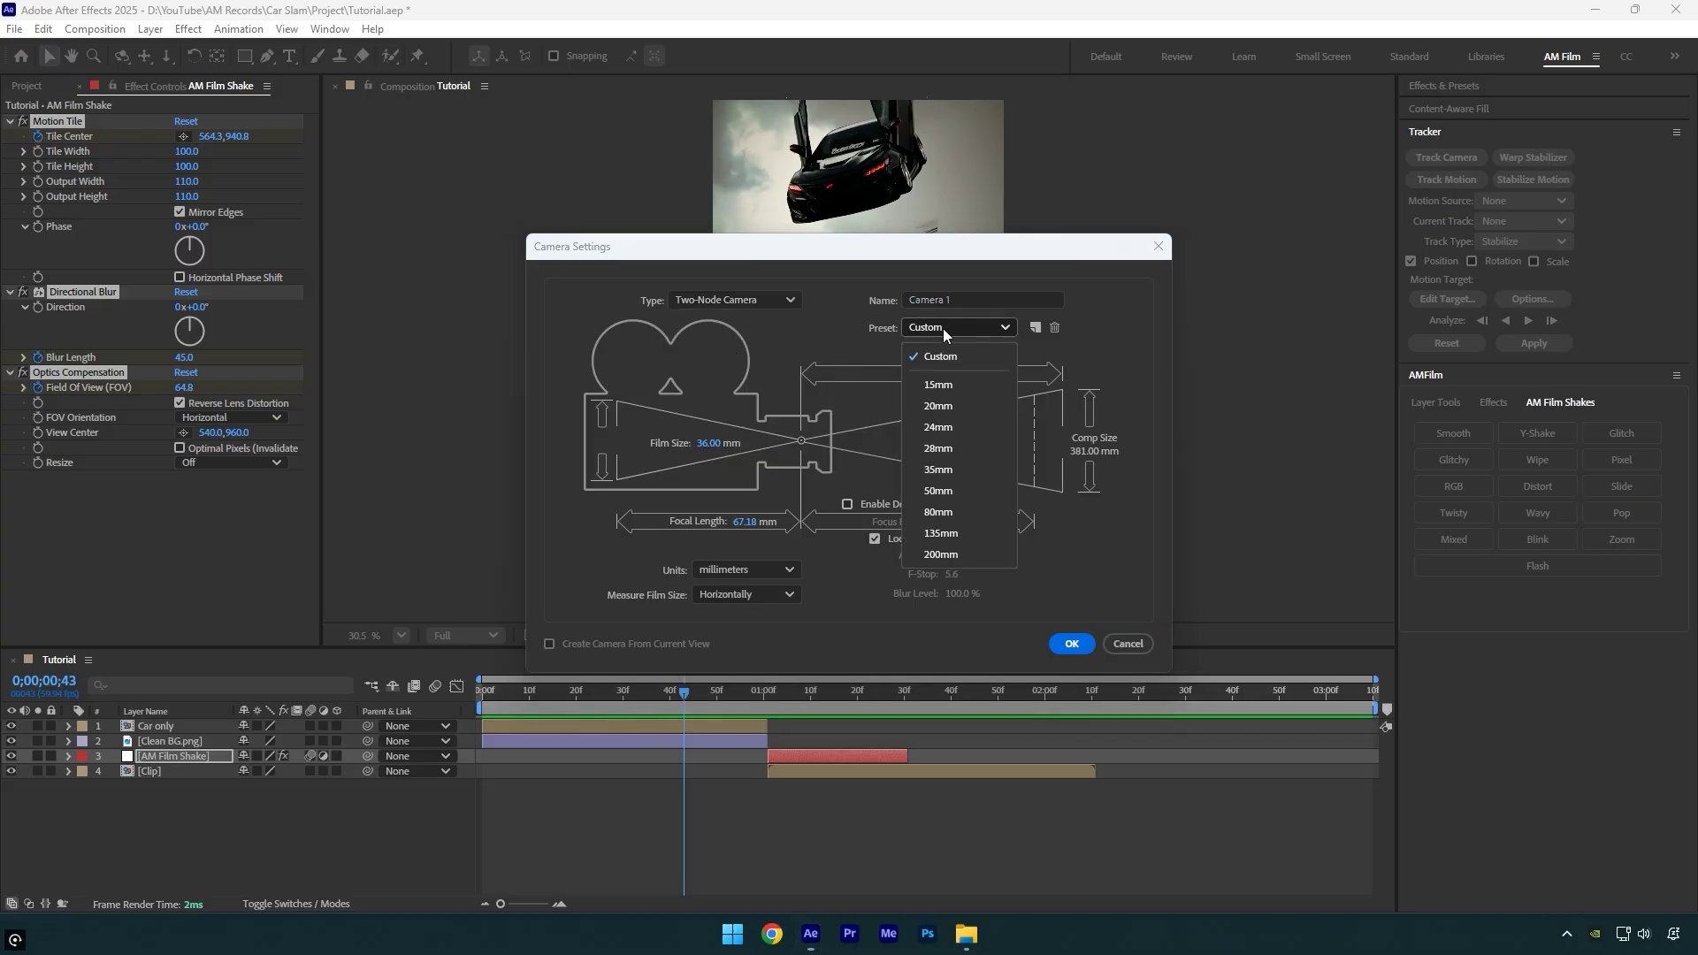
click(942, 471)
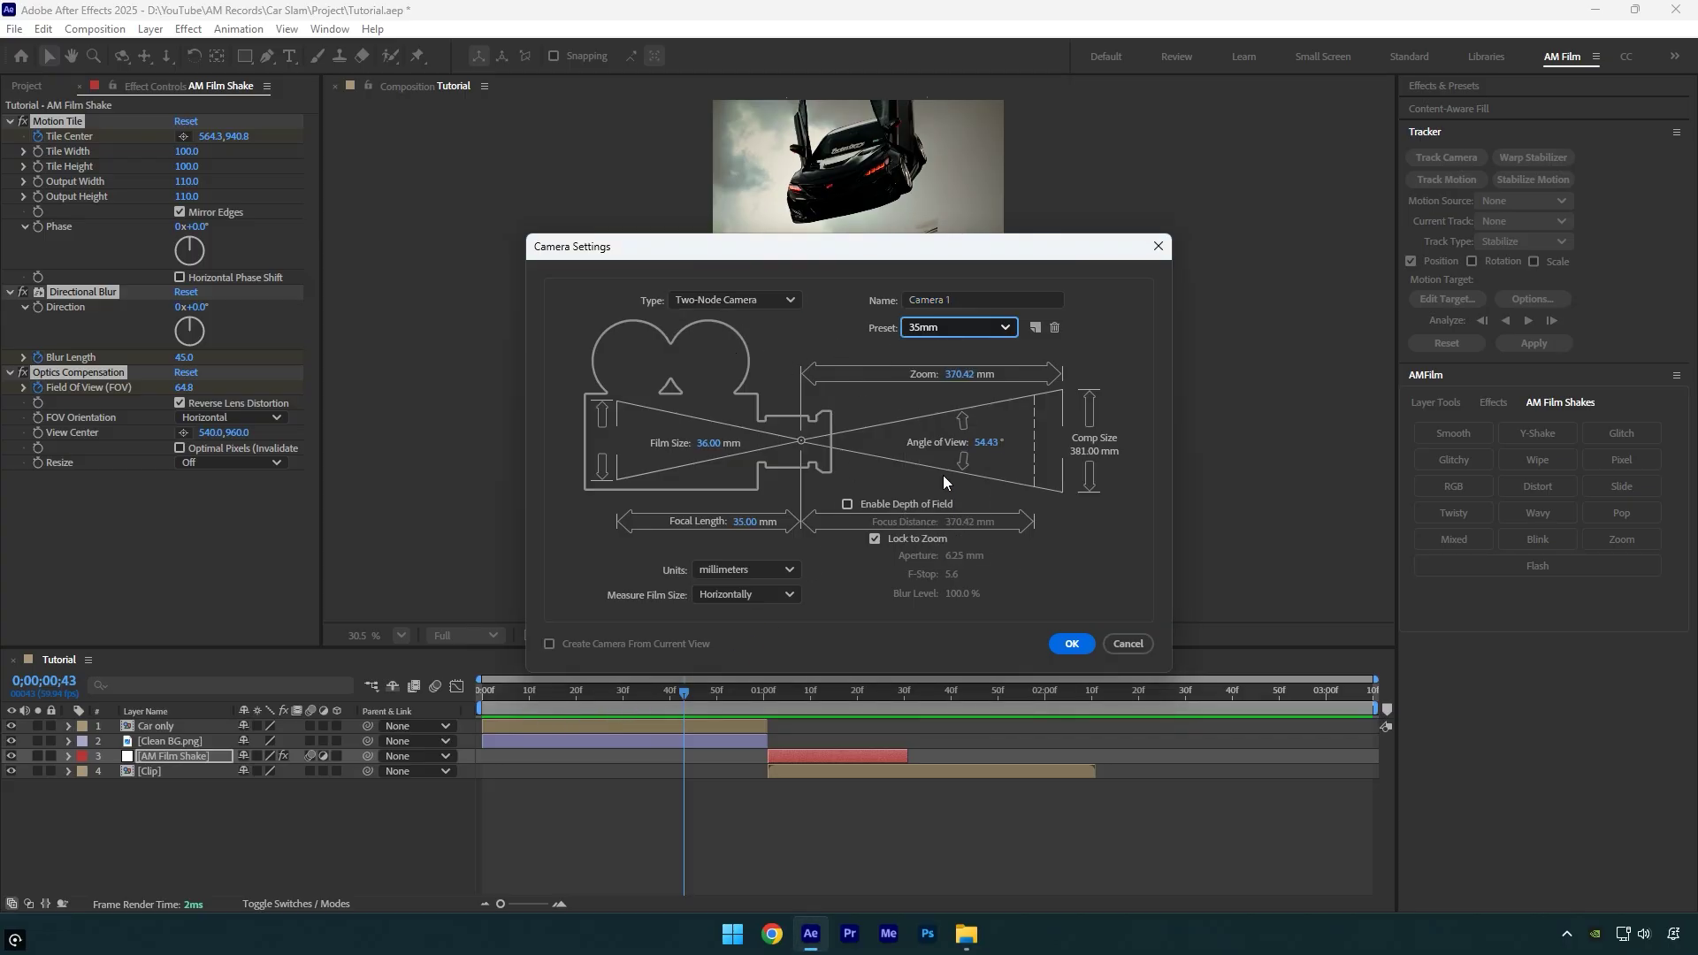
click(1066, 643)
drag(156, 757, 166, 731)
drag(1368, 726, 767, 727)
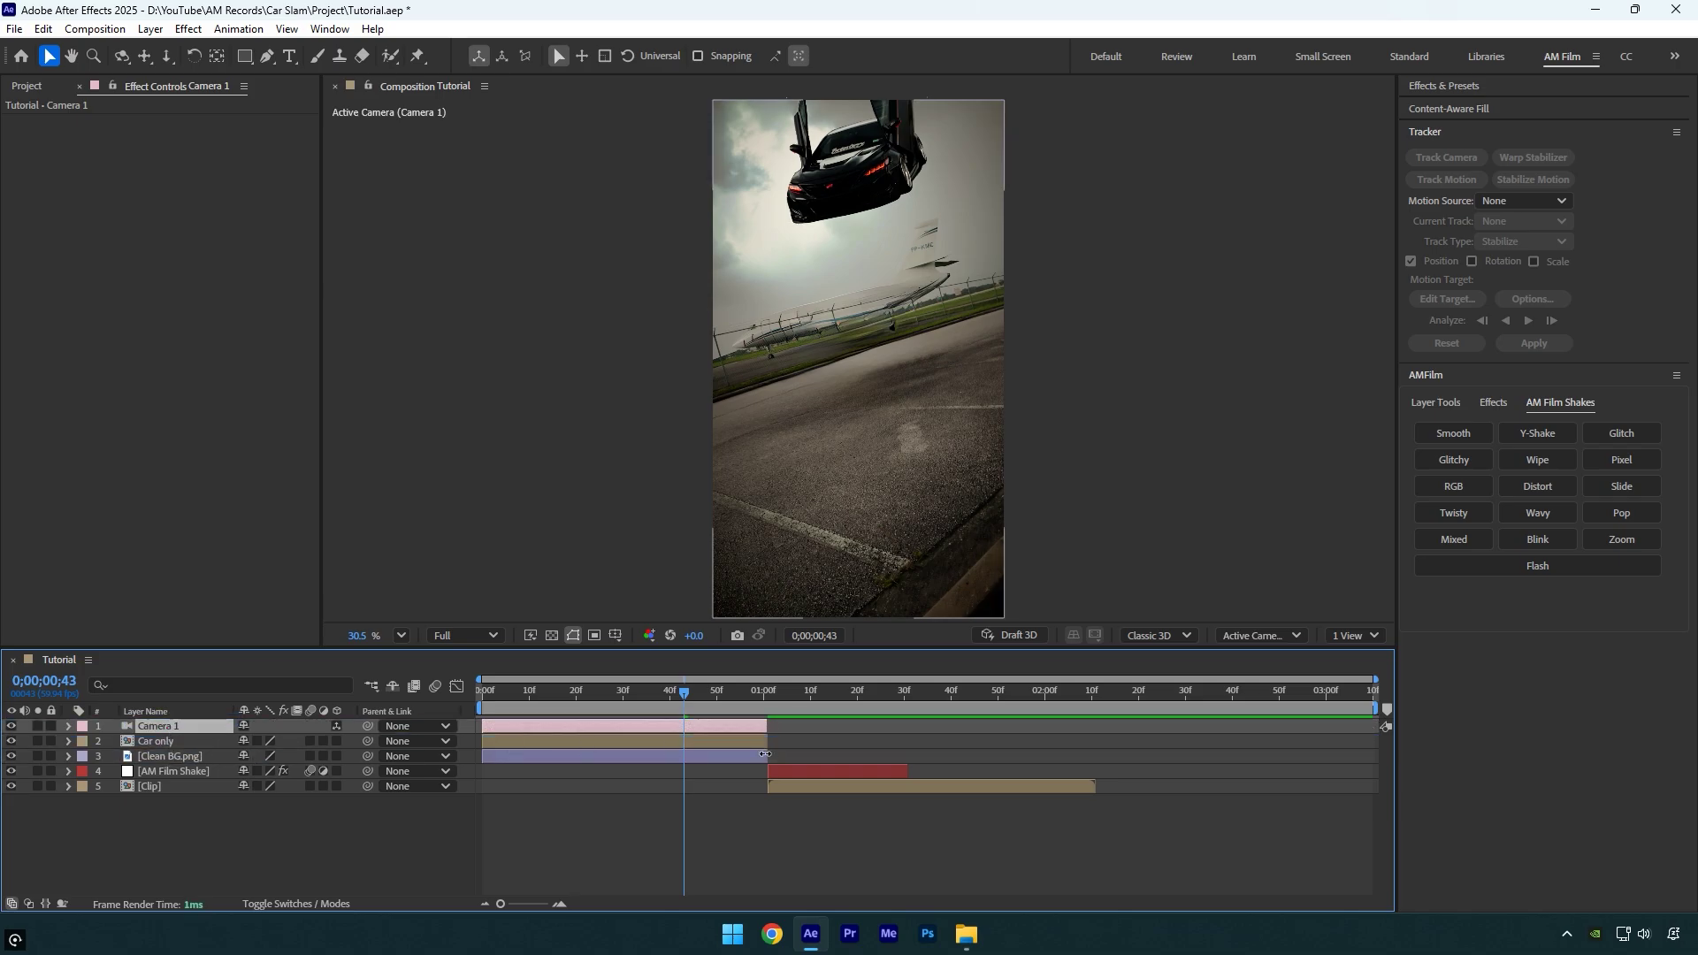
Make Car only and Clean BG.png 3D and keyframe Camera 1's Position and Point of Interest at one second
drag(337, 742, 336, 755)
drag(685, 691, 767, 677)
click(68, 726)
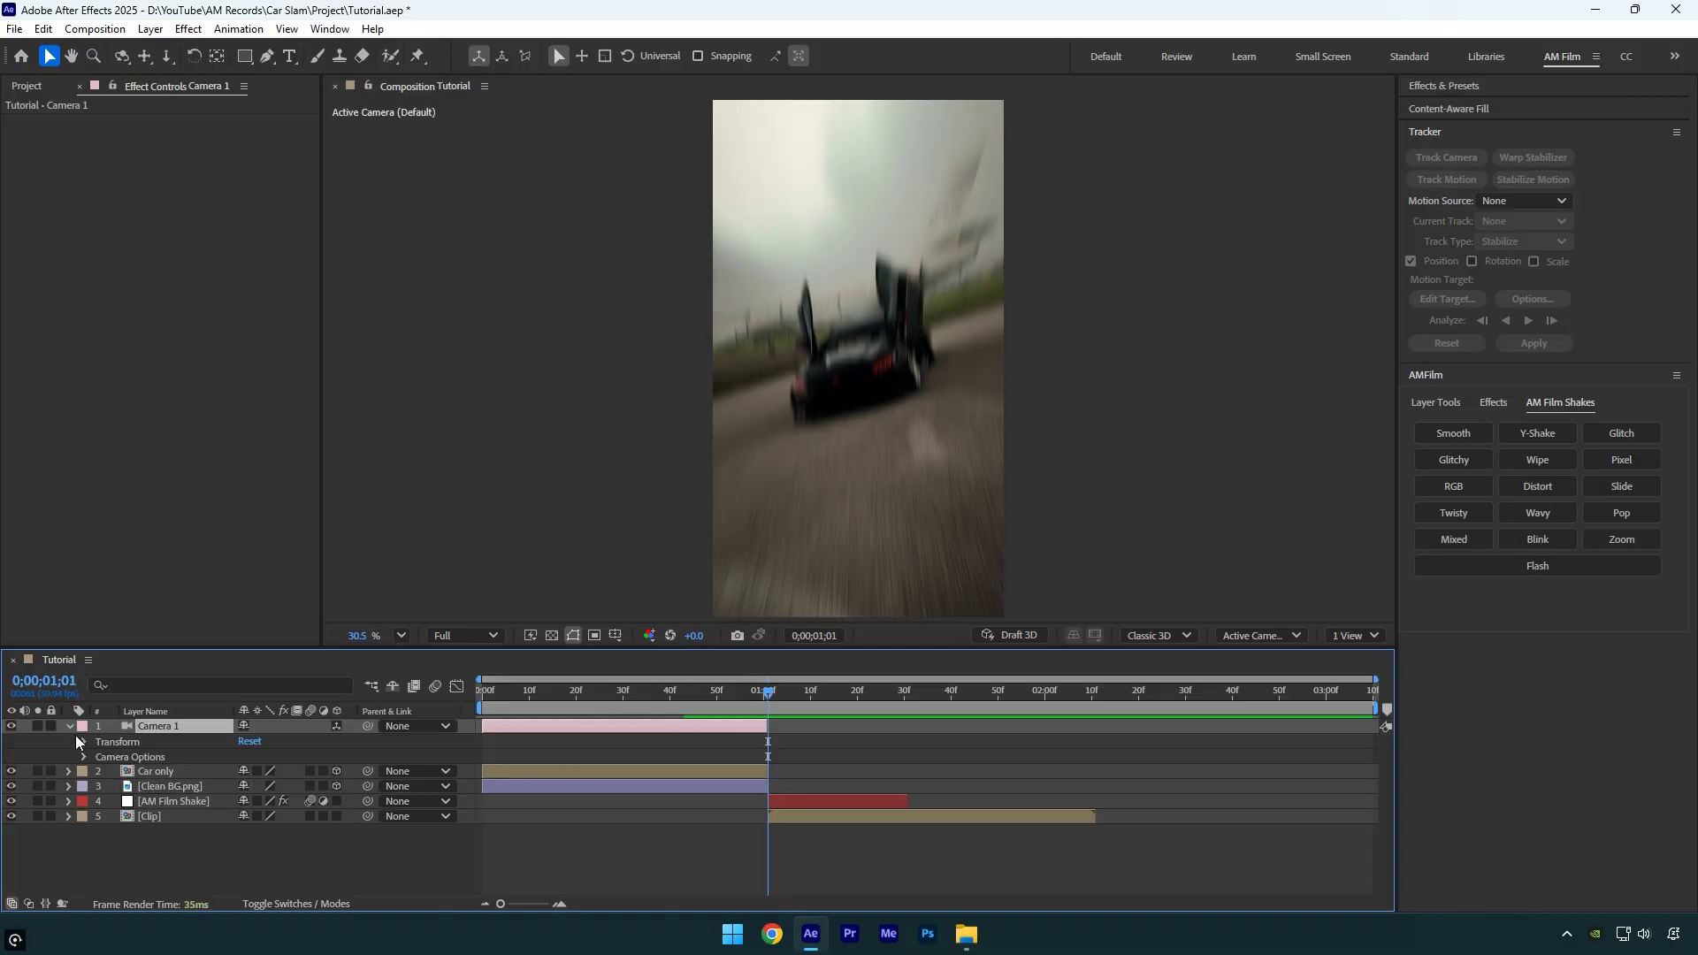
click(79, 741)
click(112, 756)
click(111, 772)
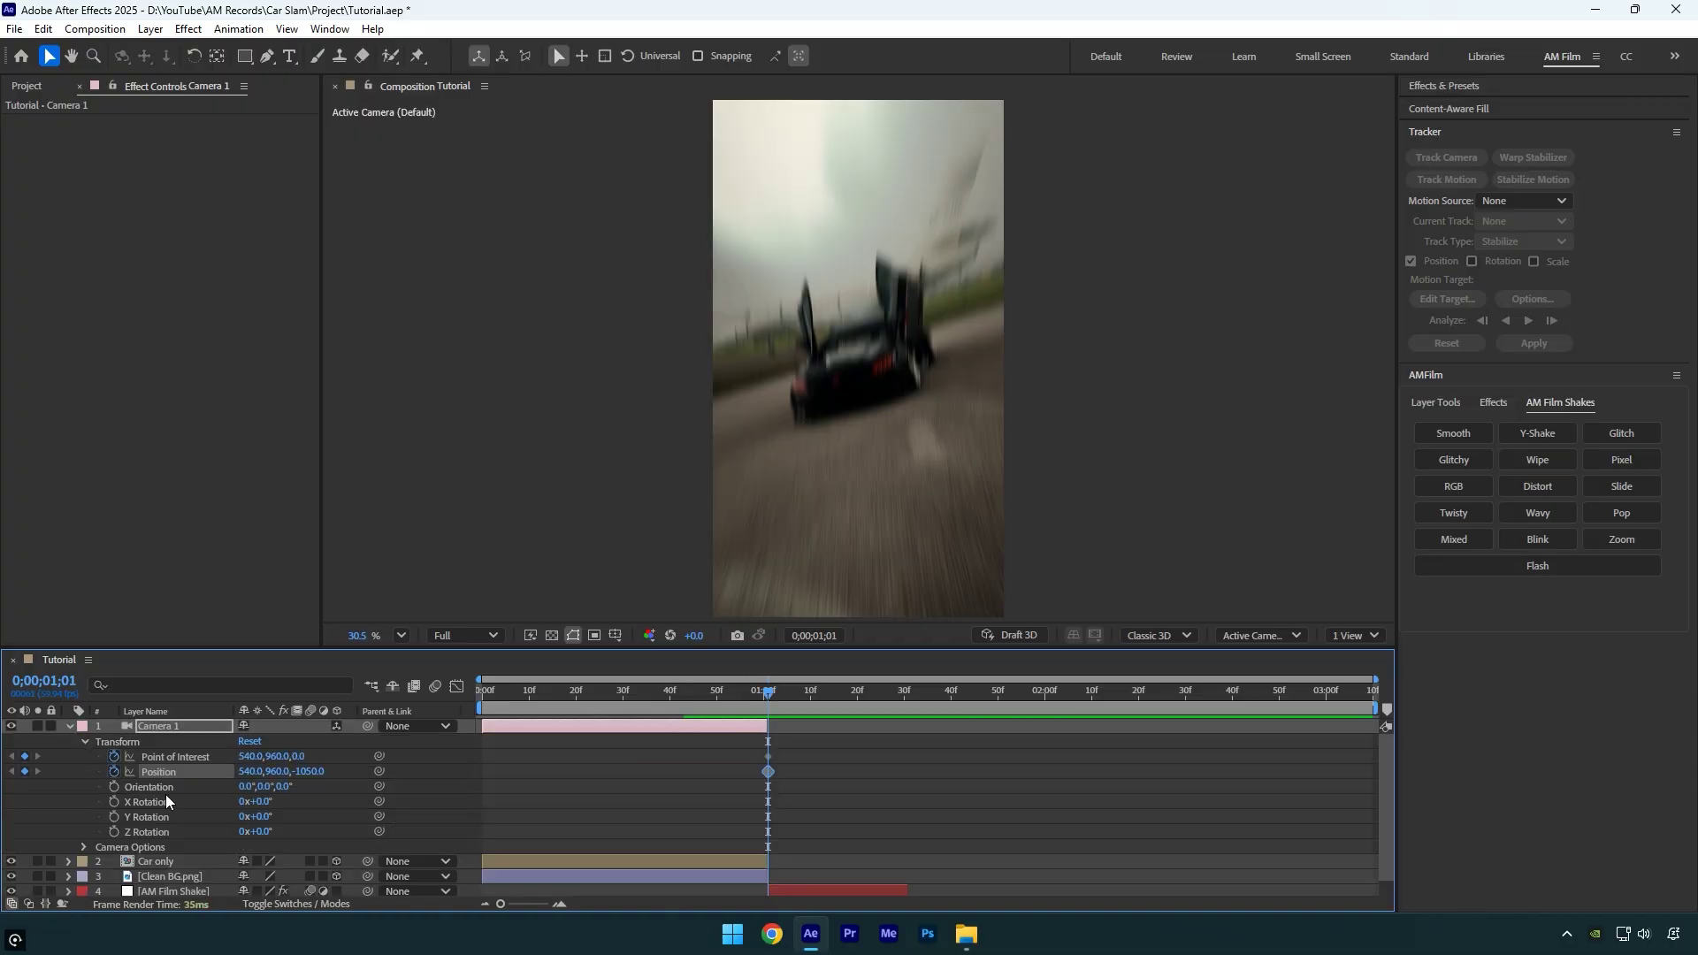
key(u)
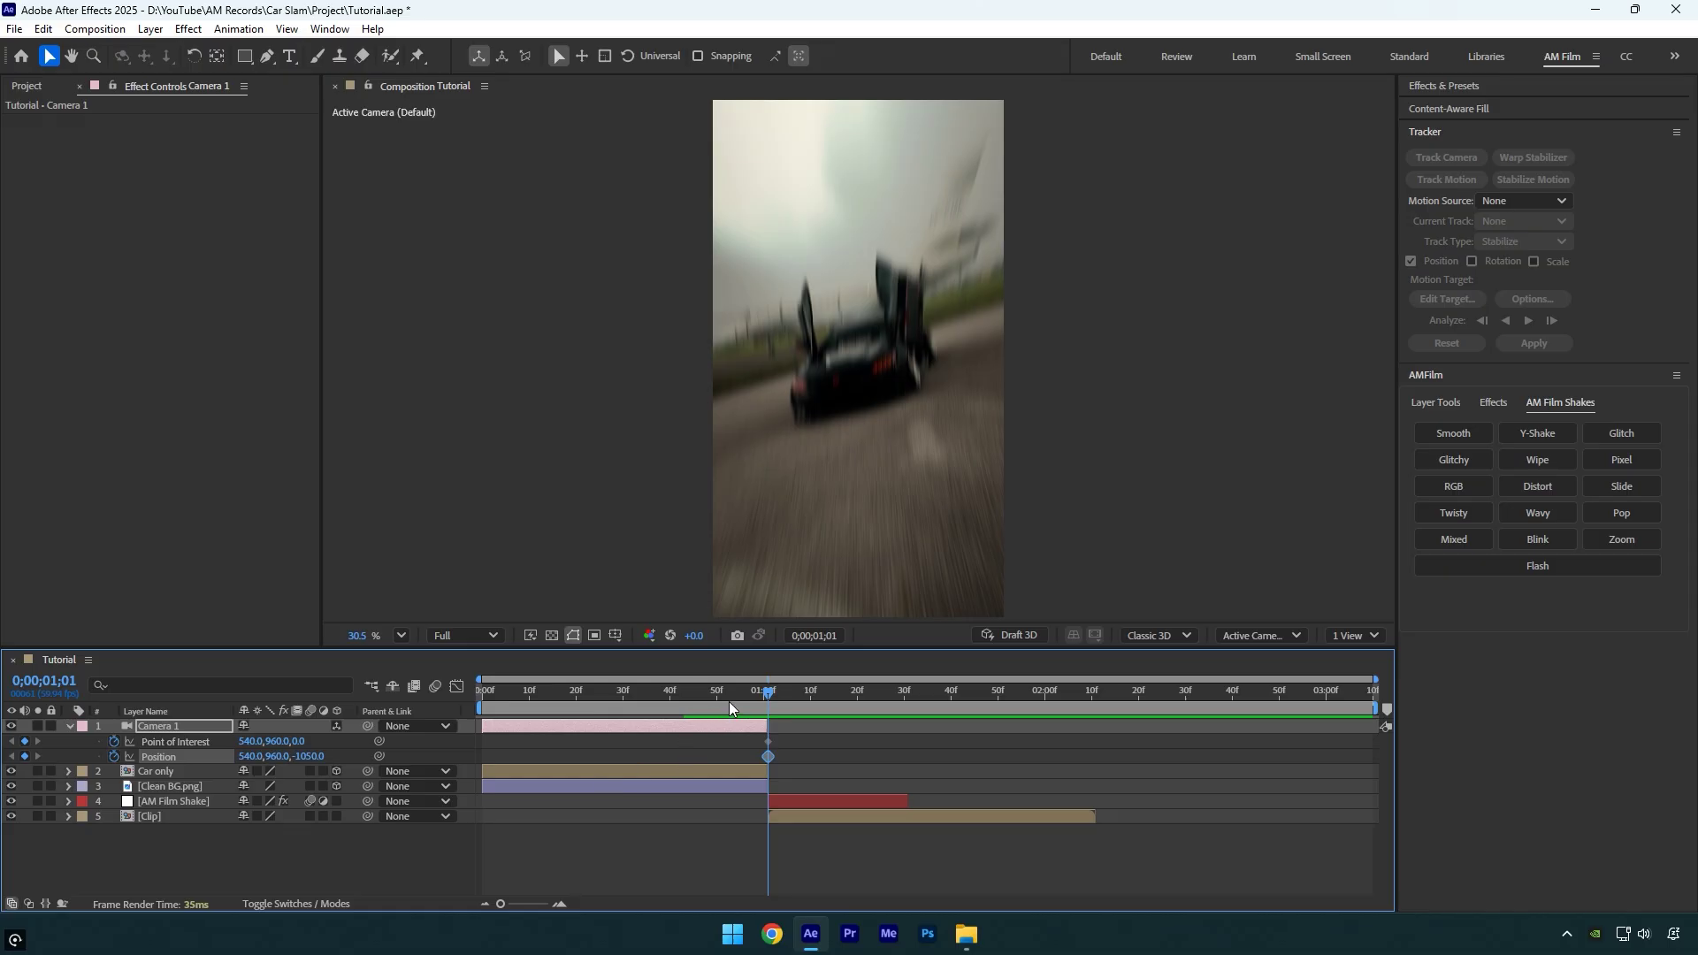
At frame 0, dolly Camera 1 closer and pan it to reframe the opening shot
drag(728, 702, 463, 708)
click(870, 403)
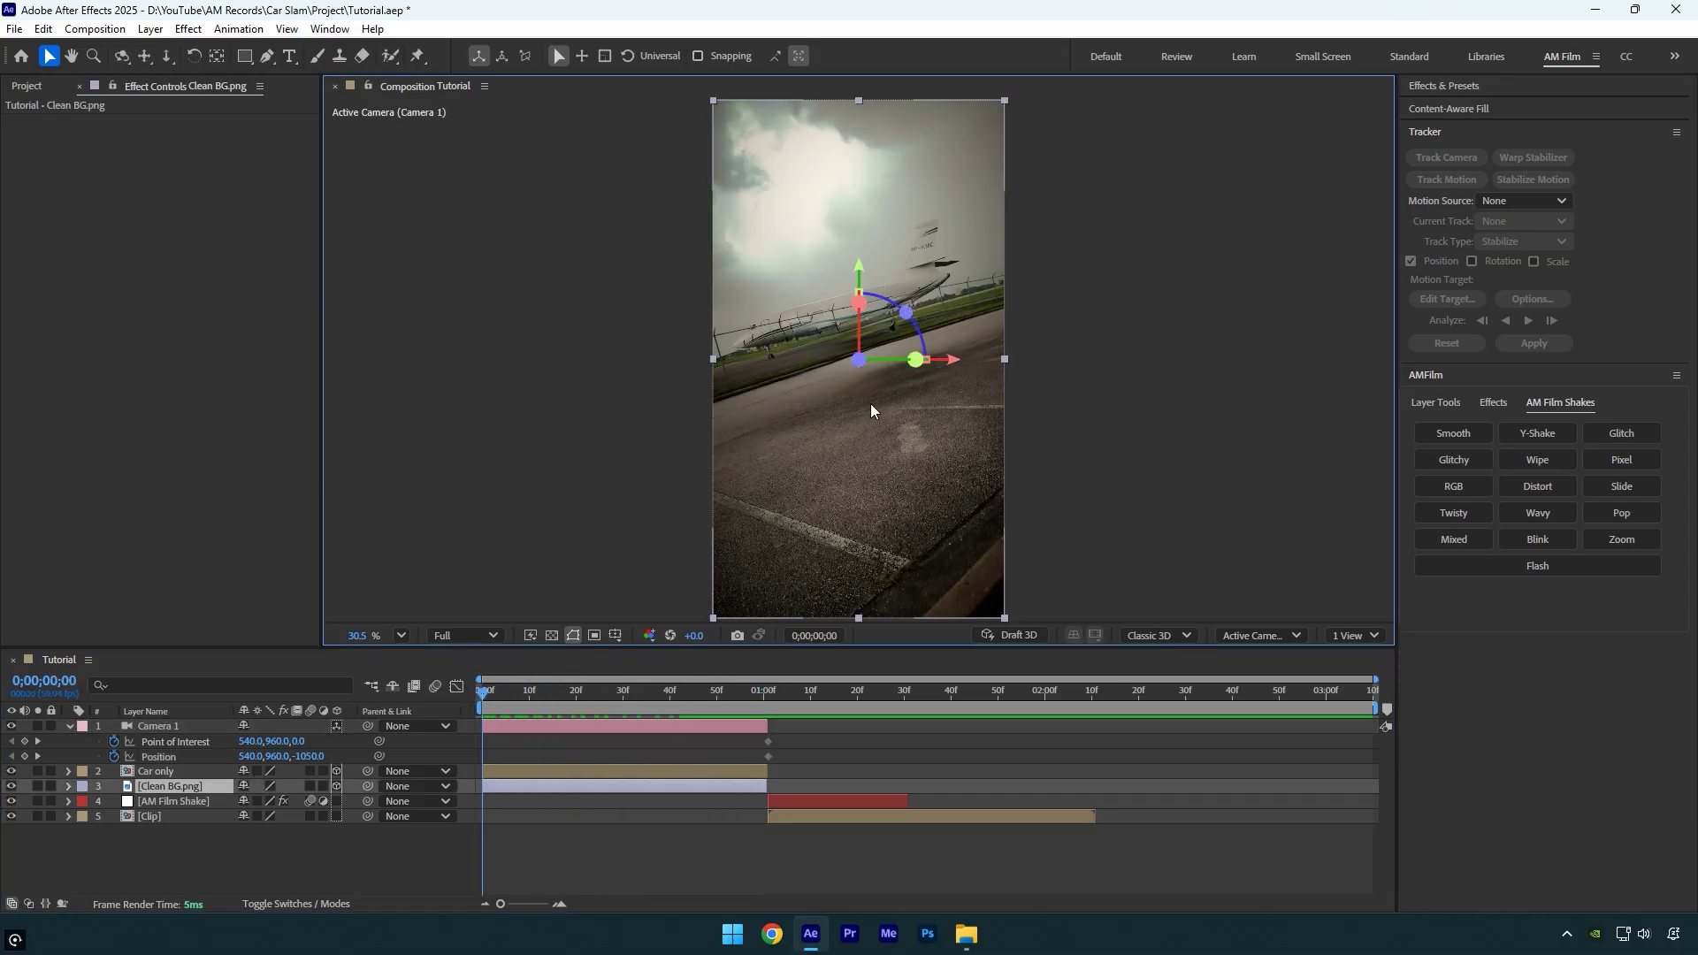
key(c)
key(c)
key(c)
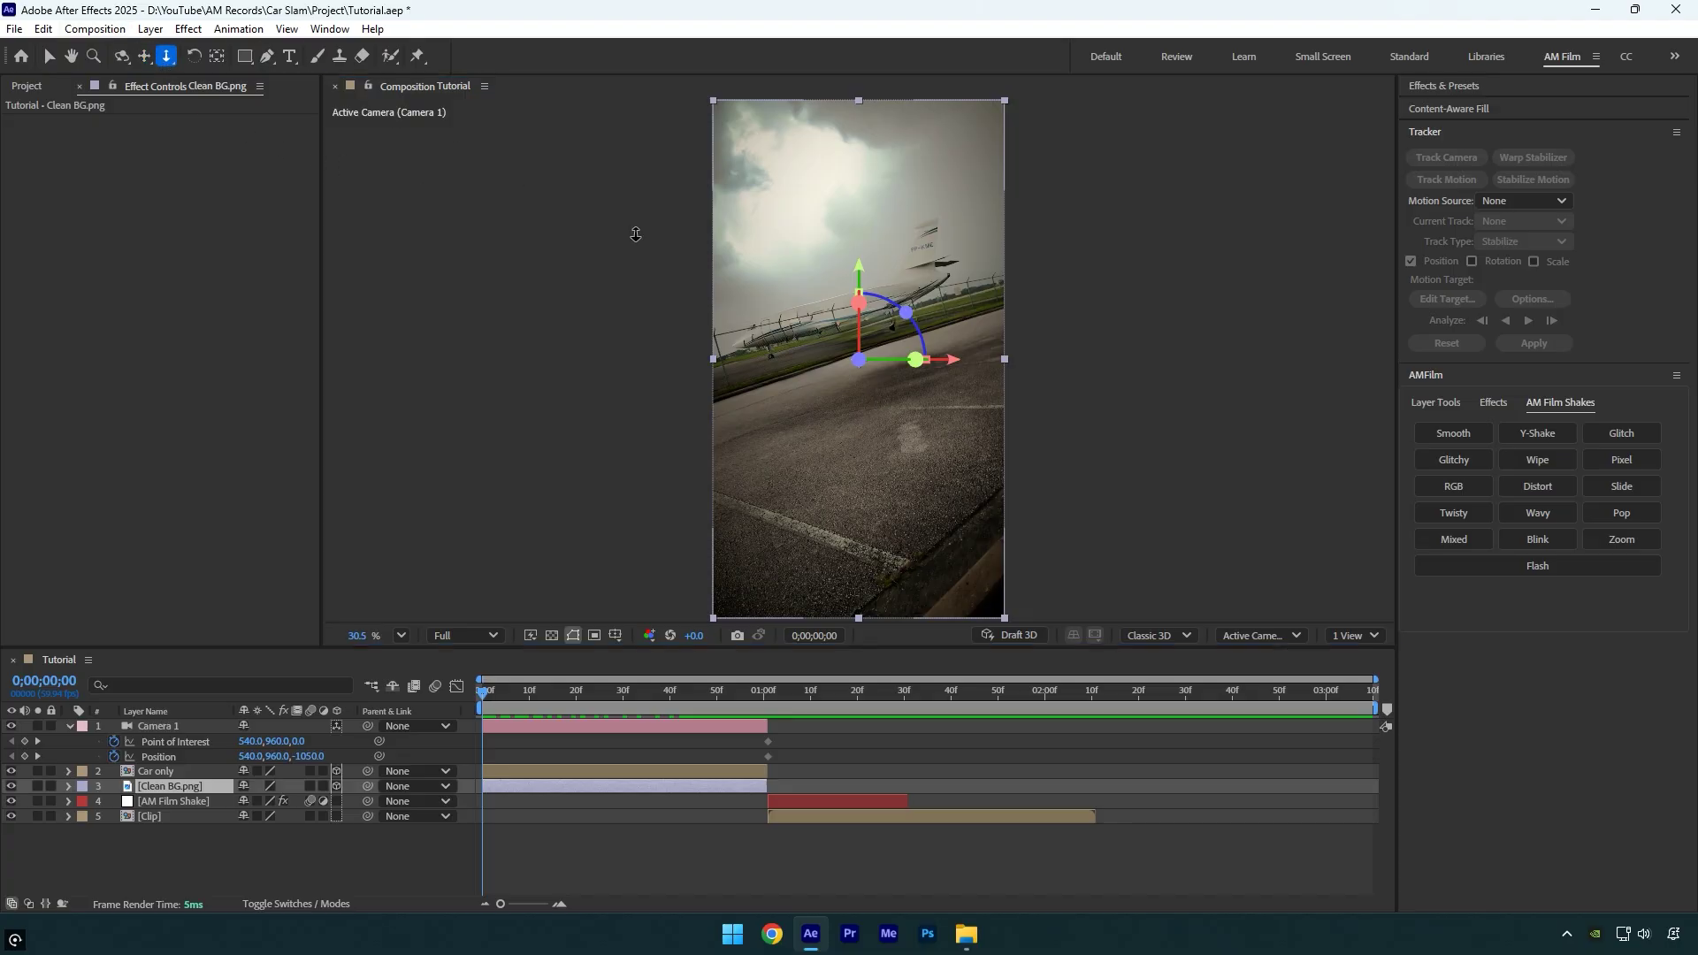
drag(849, 179, 861, 121)
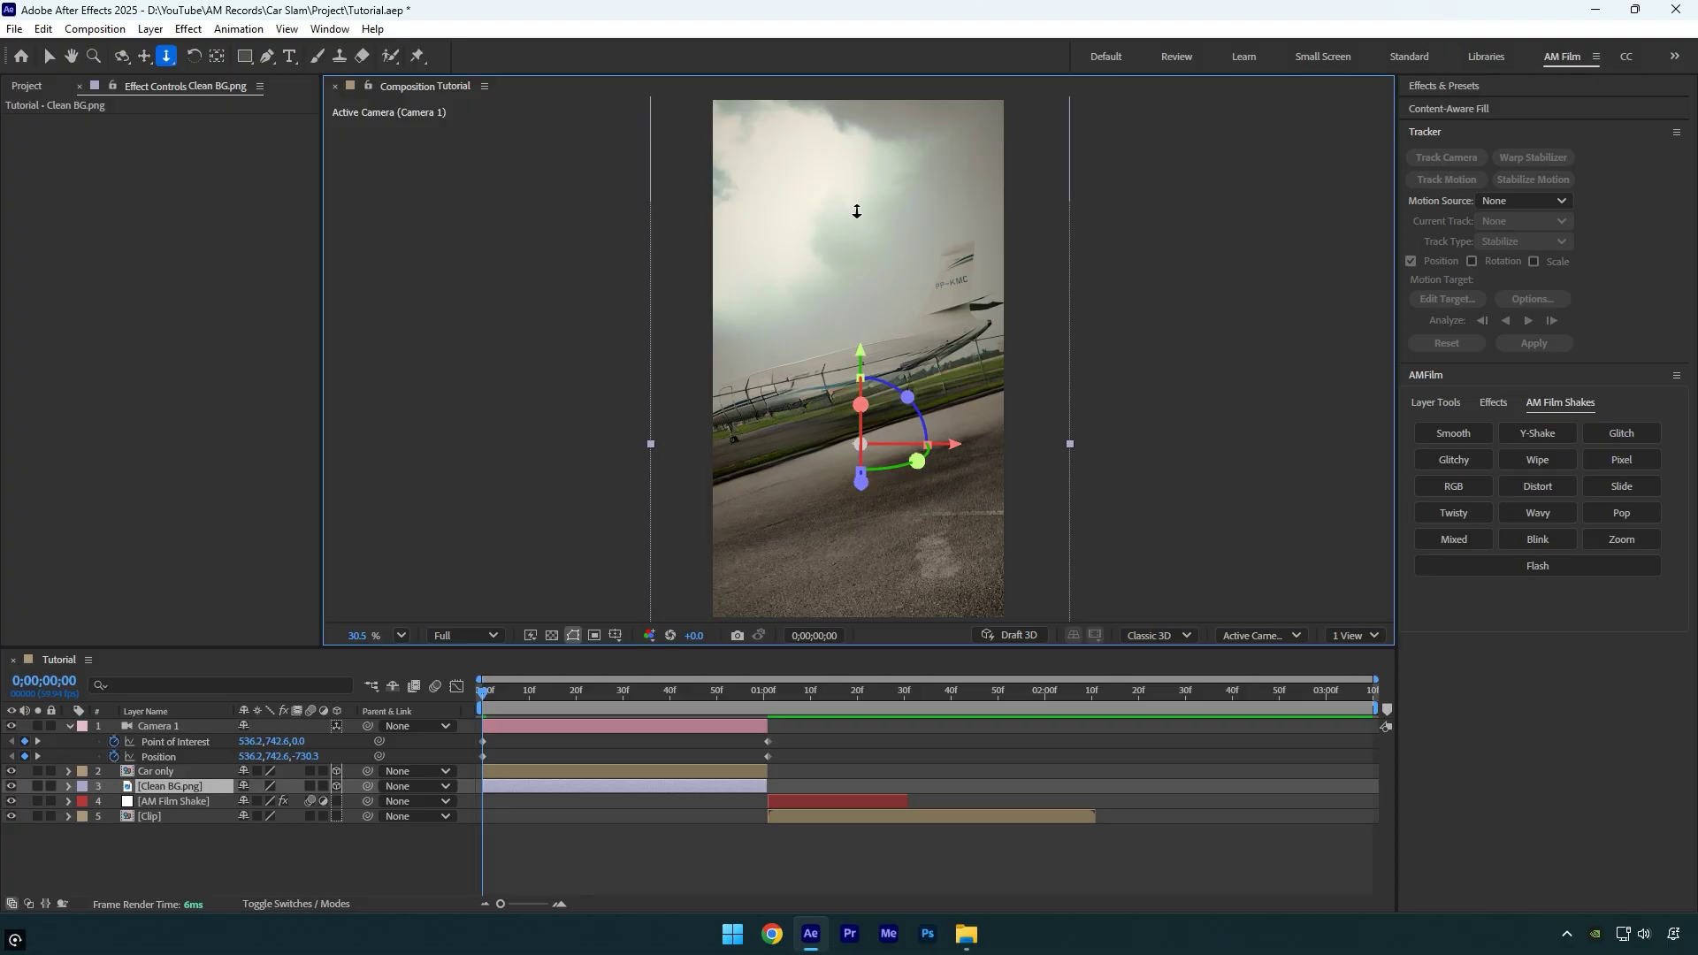
key(c)
key(c)
drag(857, 236, 862, 323)
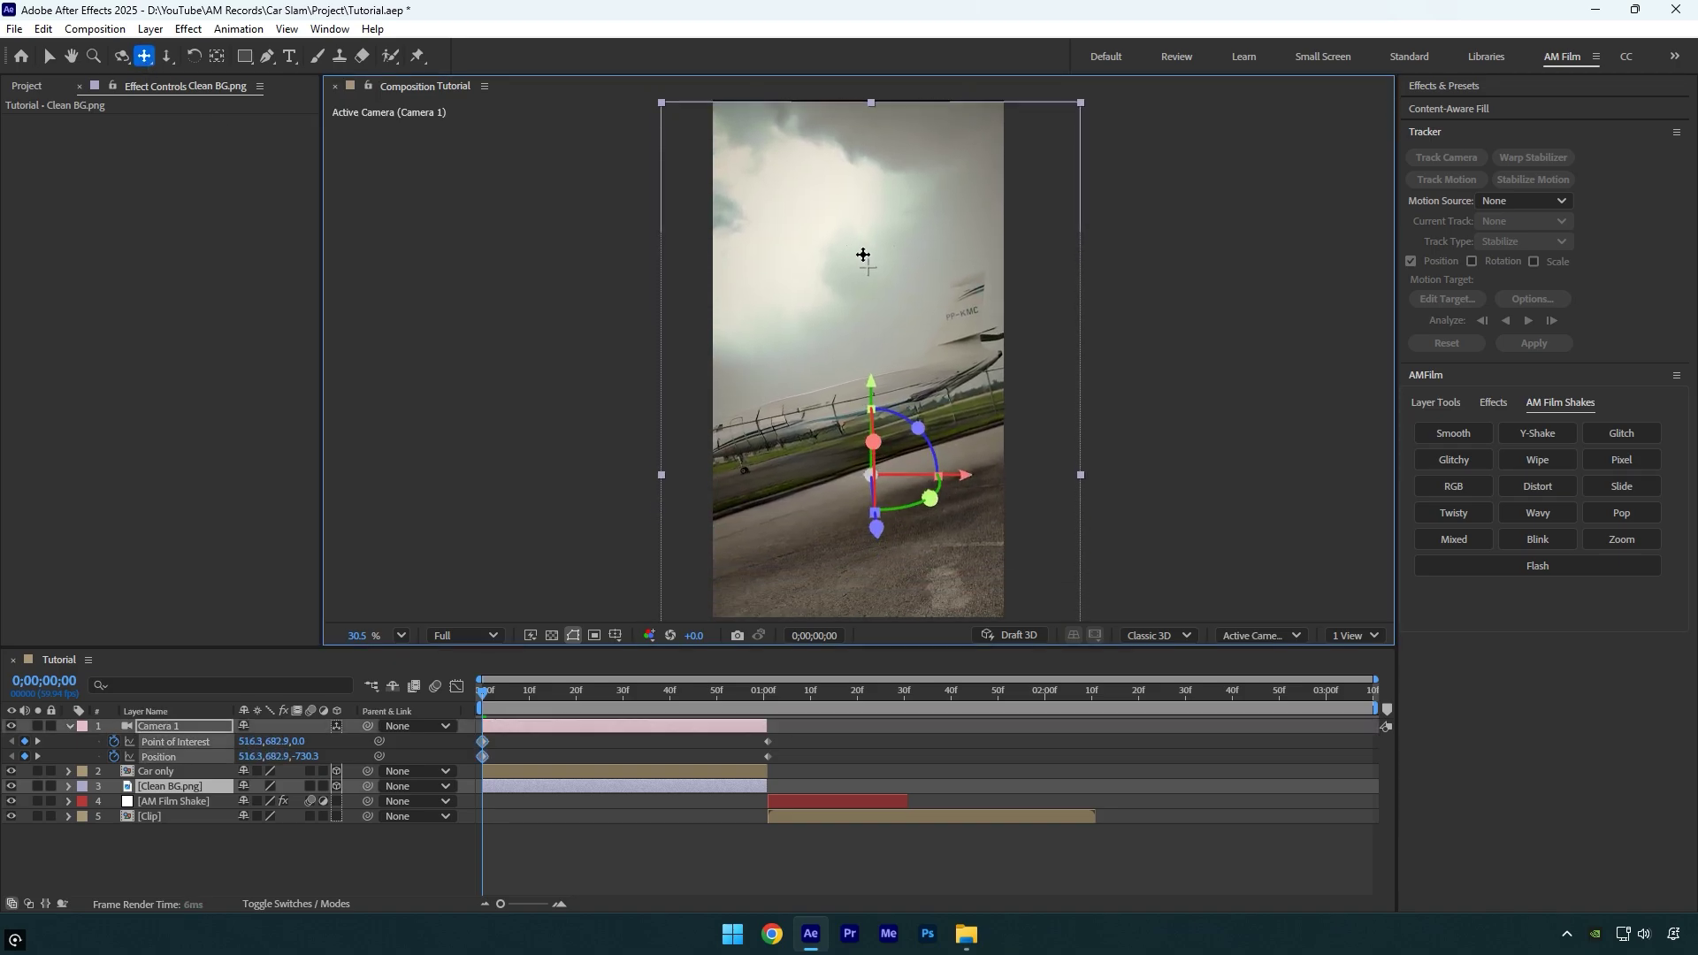
drag(863, 255, 859, 255)
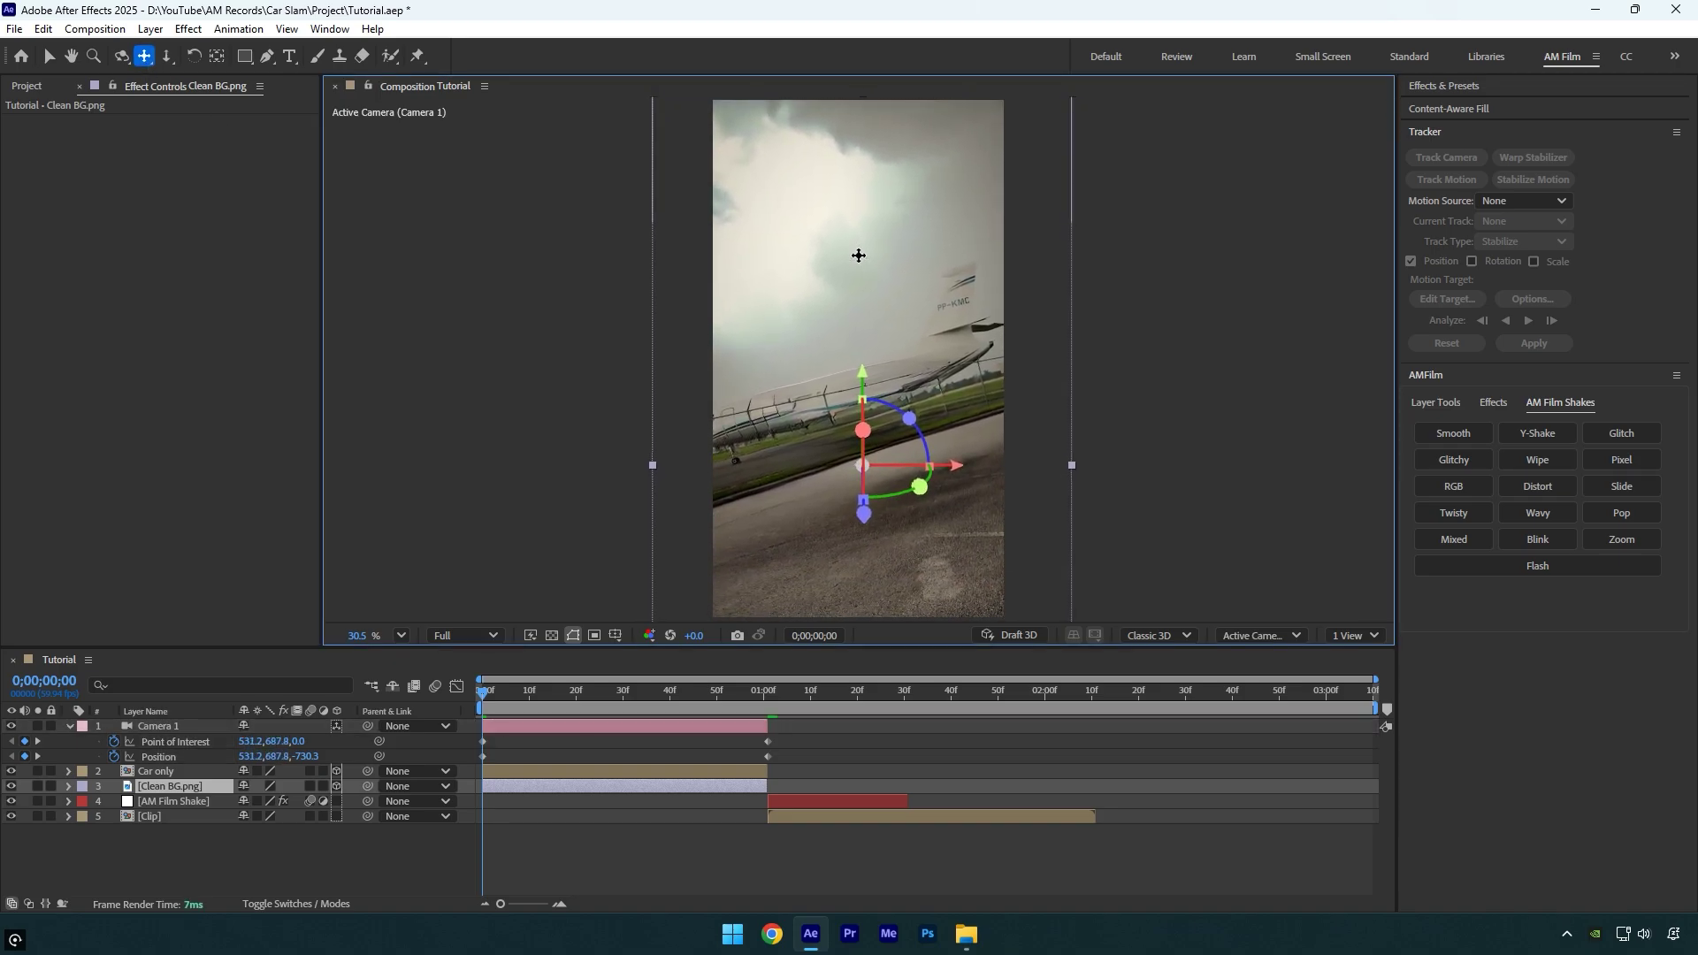
Preview the camera move and stop at frame 54
key(space)
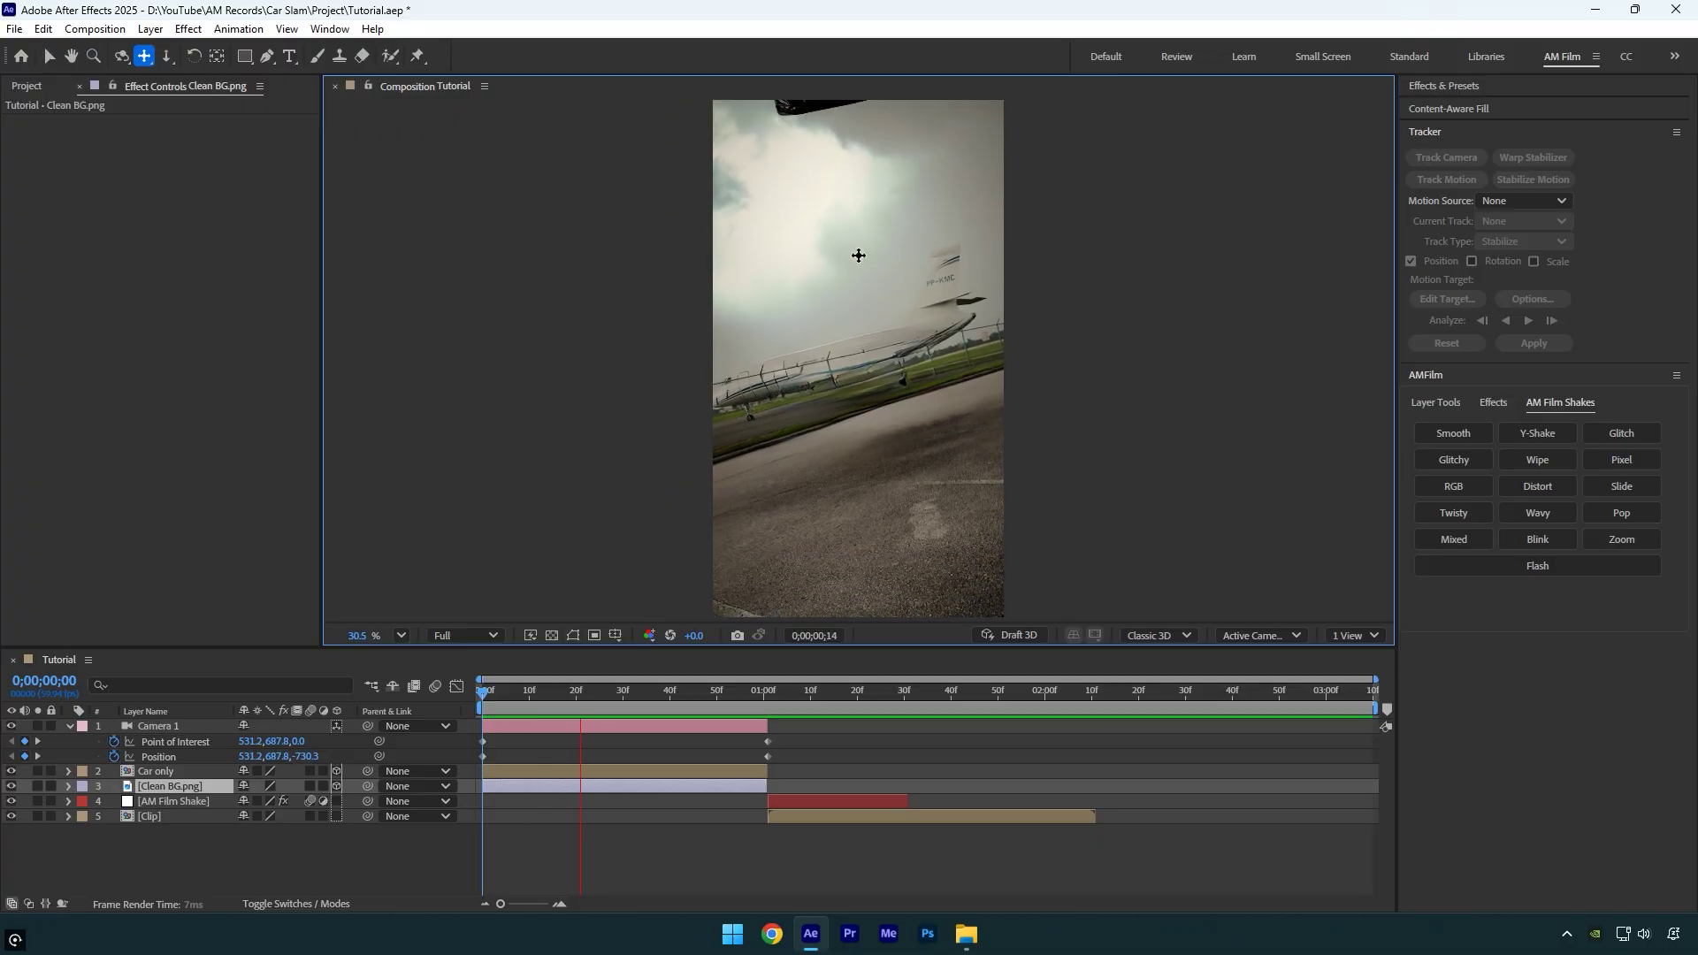
key(v)
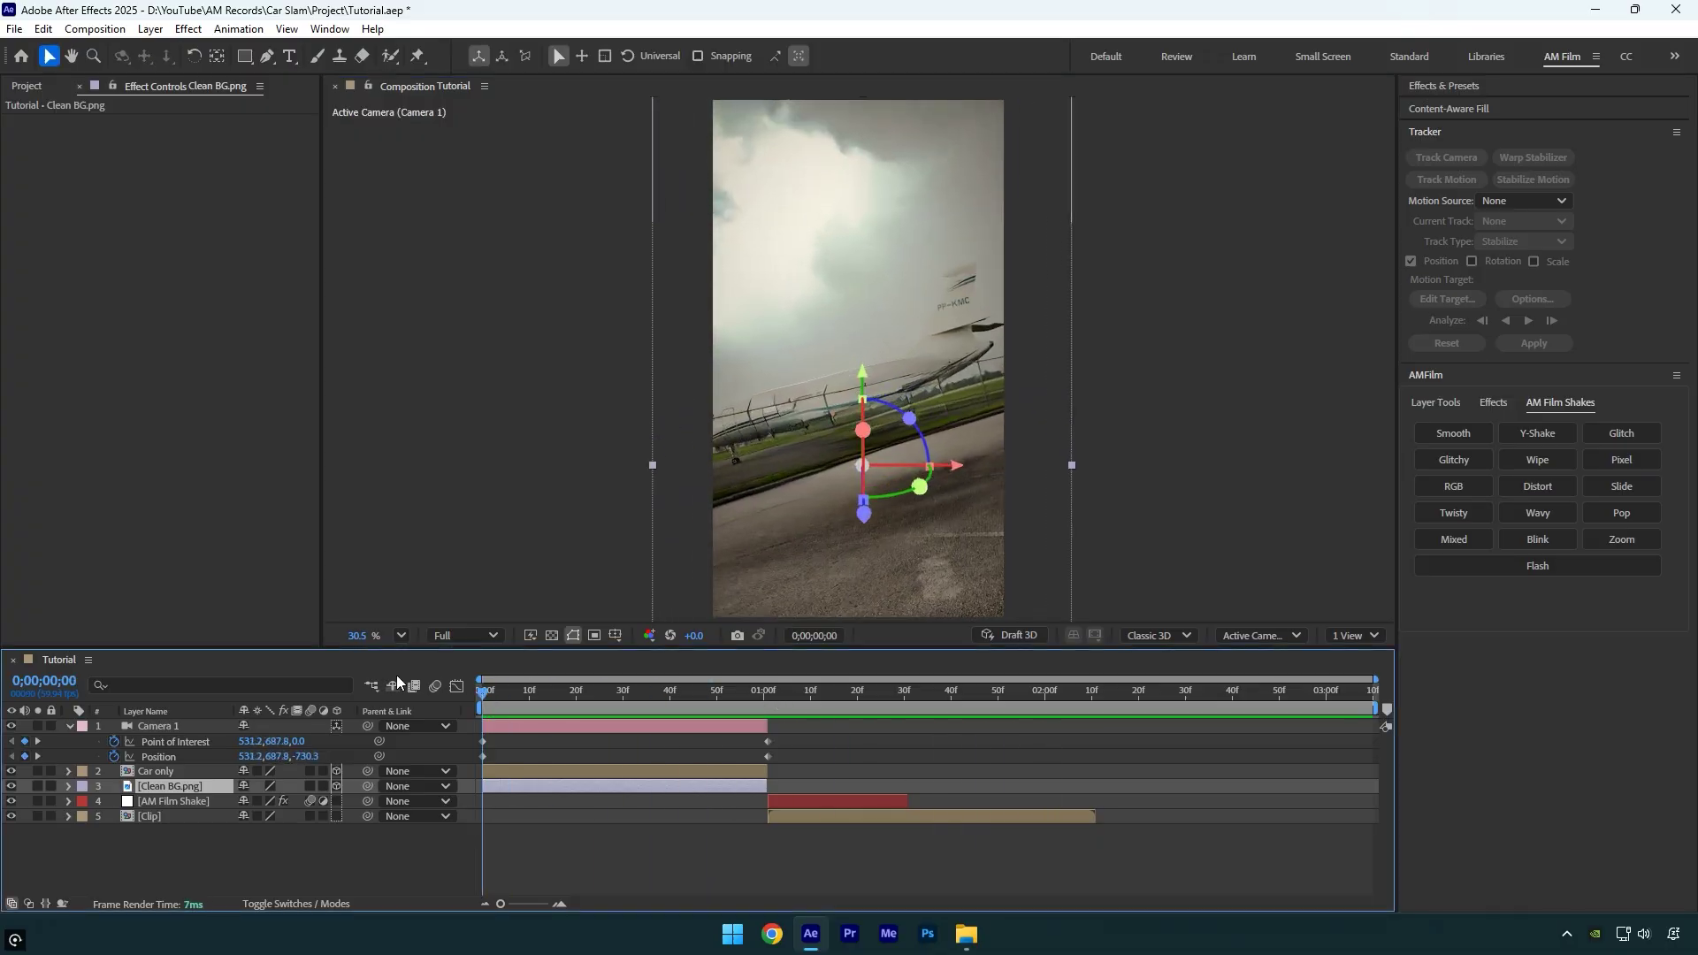
drag(643, 702, 735, 713)
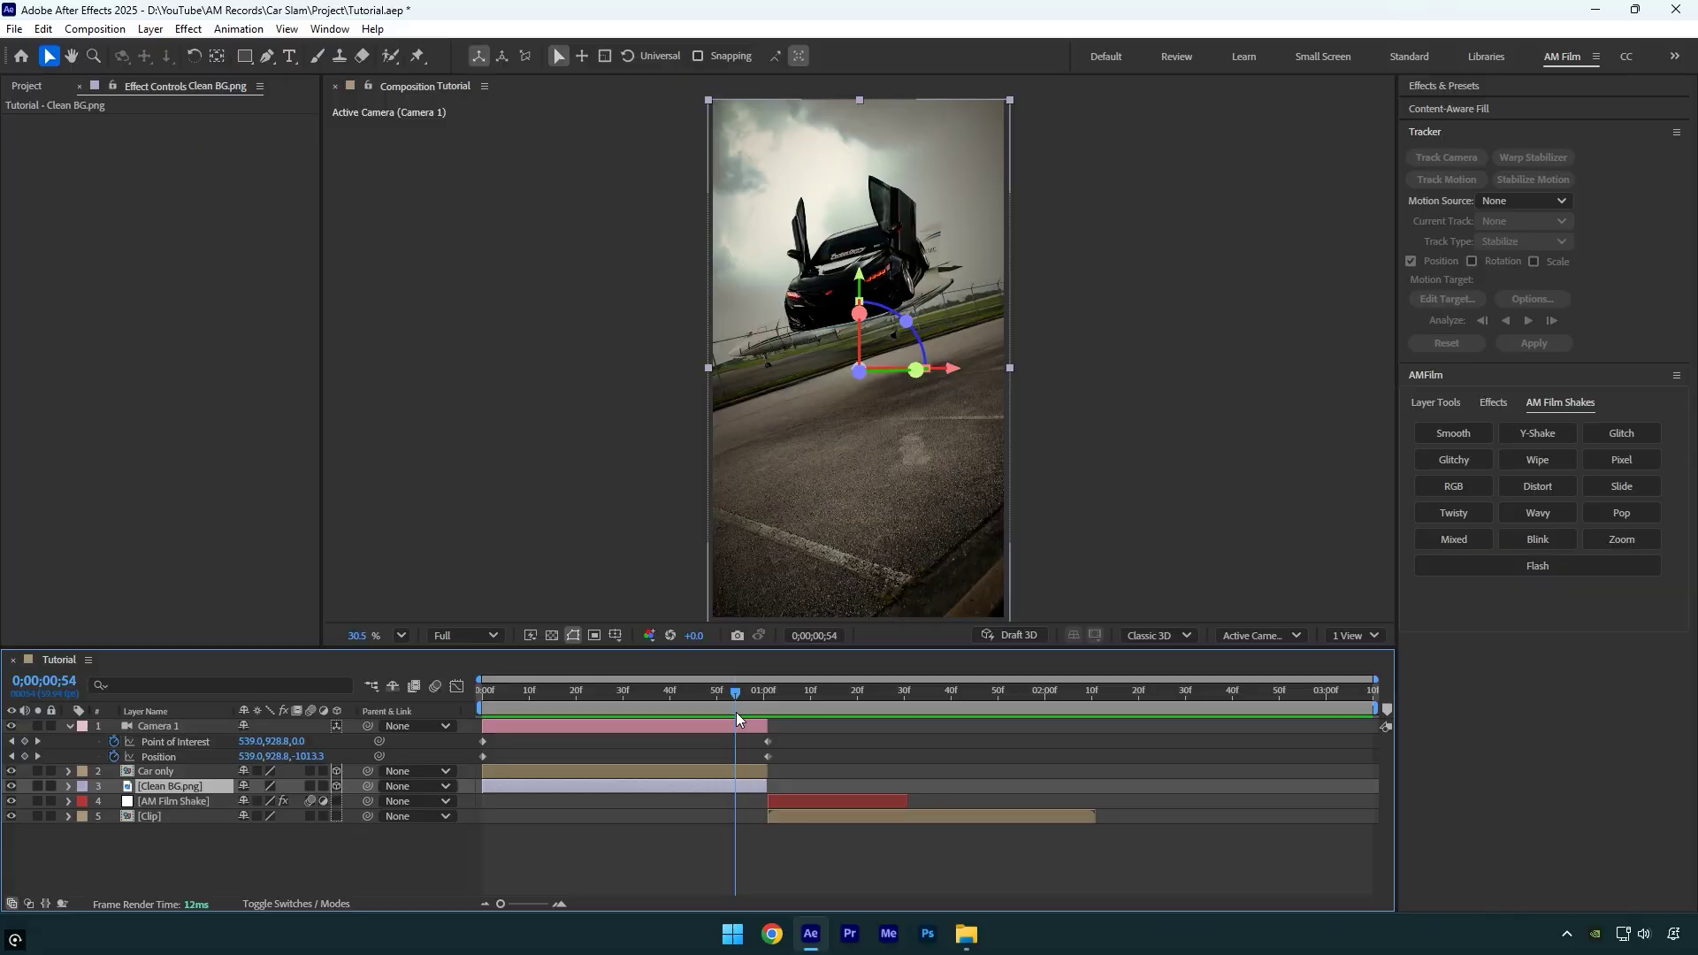
Easy-ease all Camera 1 keyframes and lengthen their influence handles in the speed graph
drag(819, 737, 471, 770)
key(F9)
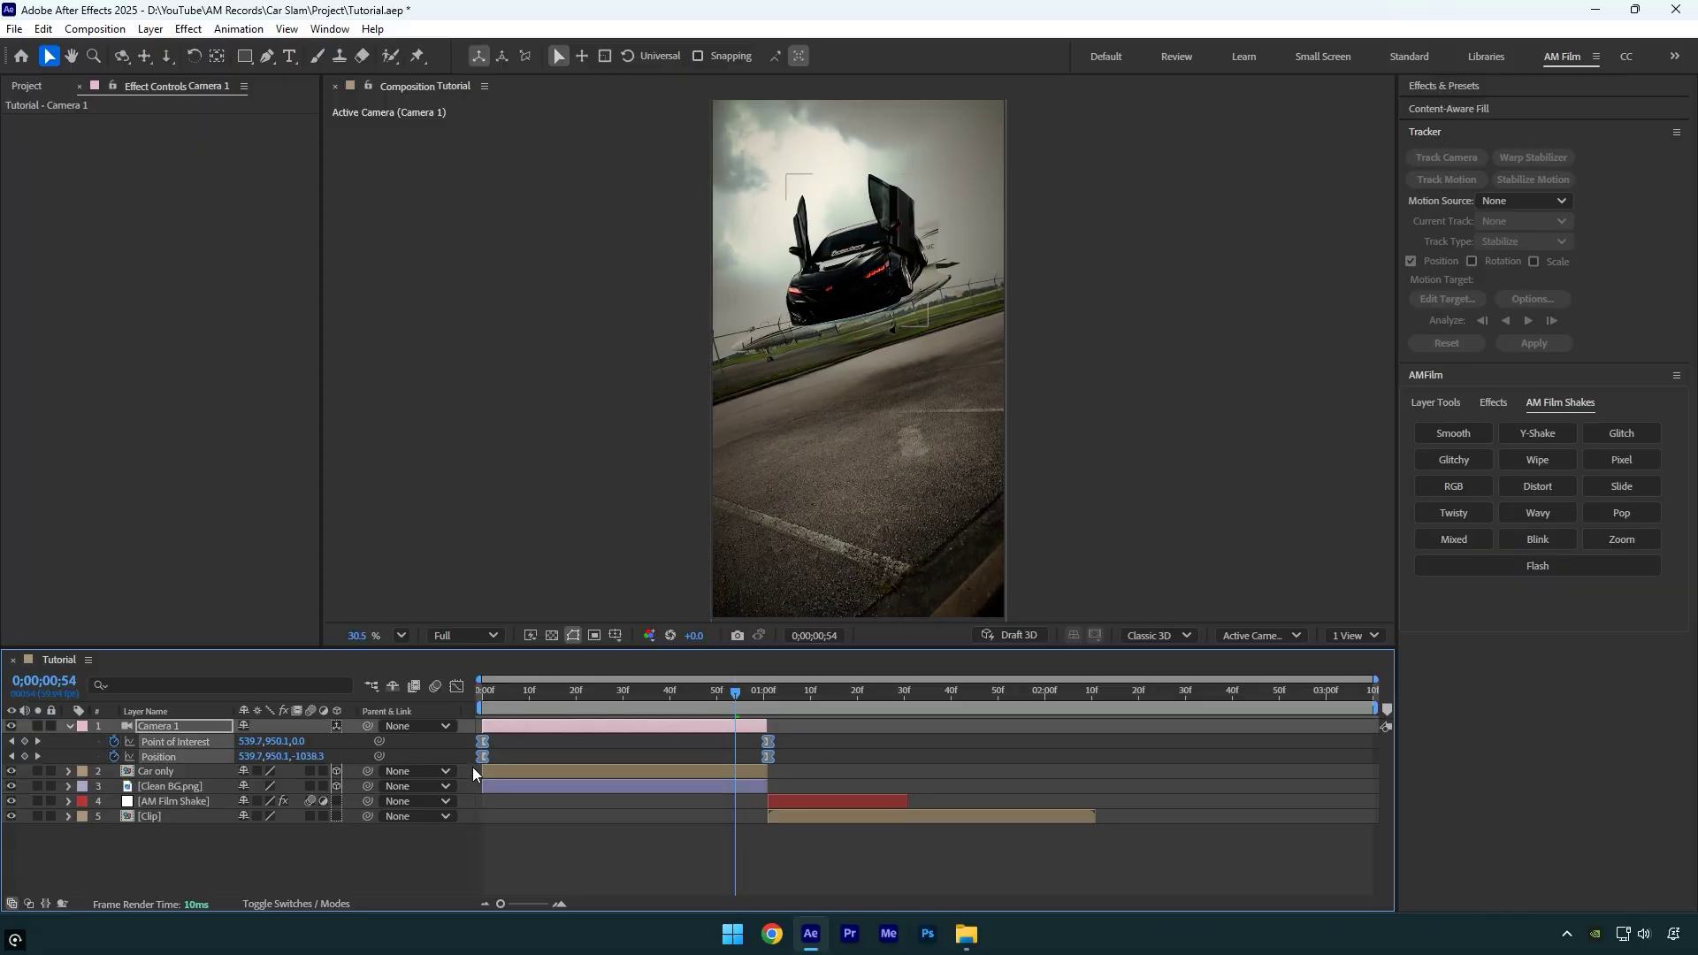
click(456, 686)
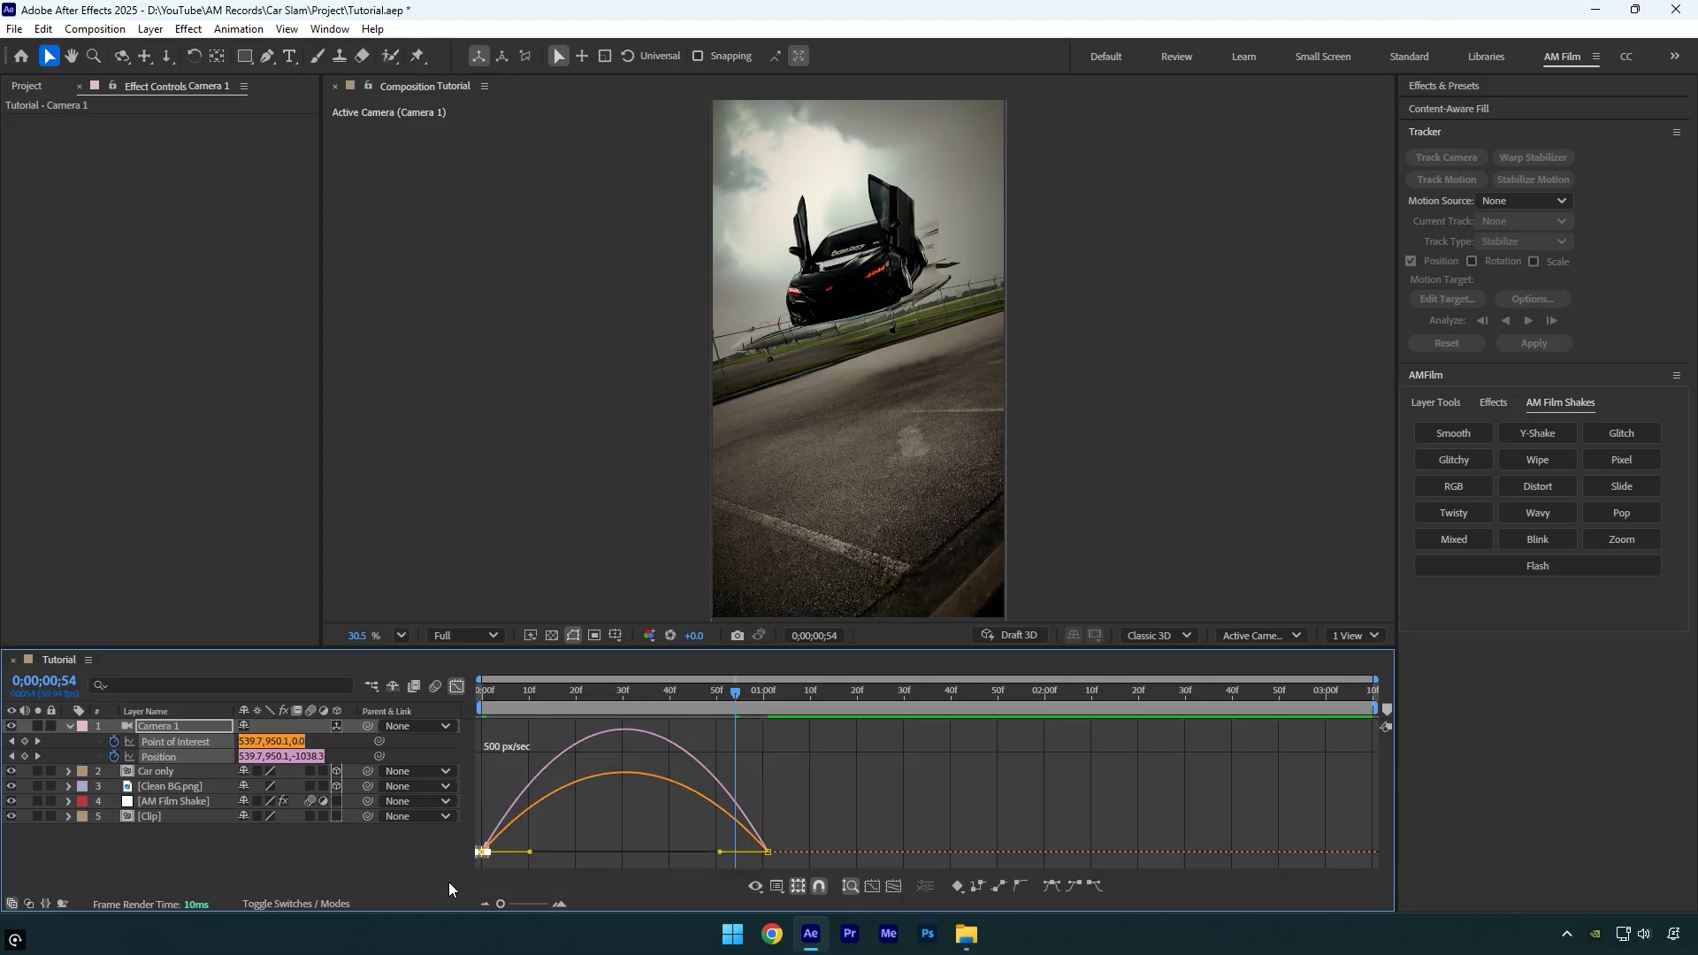
drag(529, 854, 586, 852)
drag(720, 852, 763, 855)
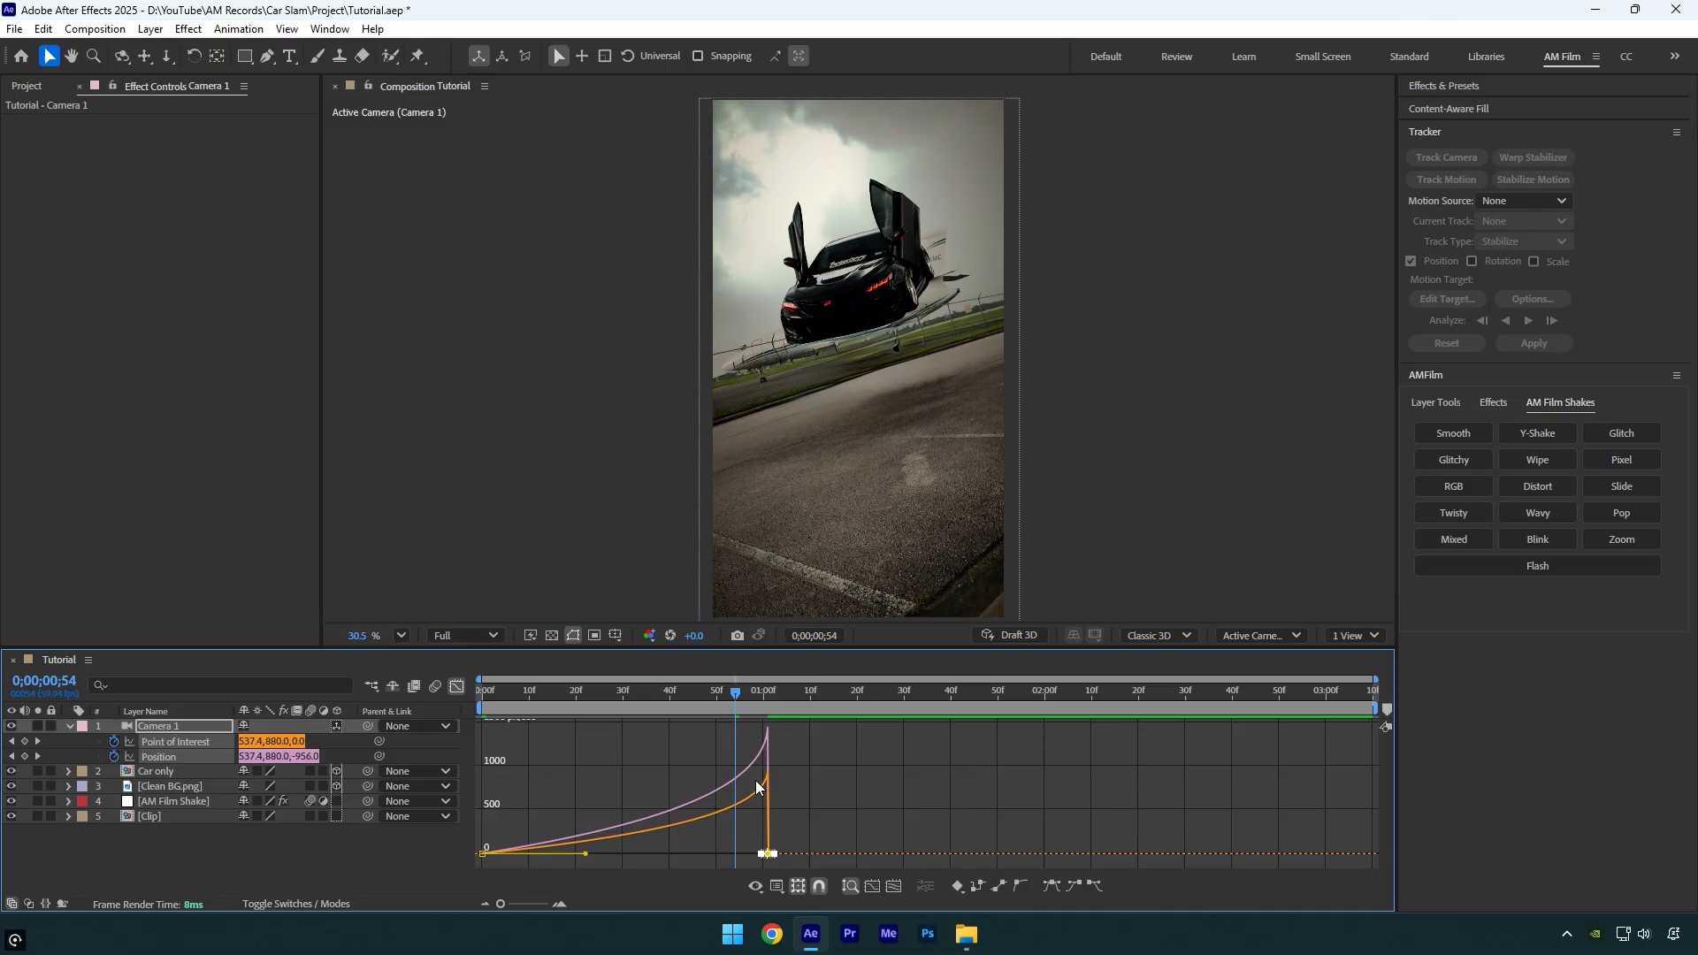
Preview the camera move, steepen the first keyframe's outgoing speed curve, and replay from the start
key(space)
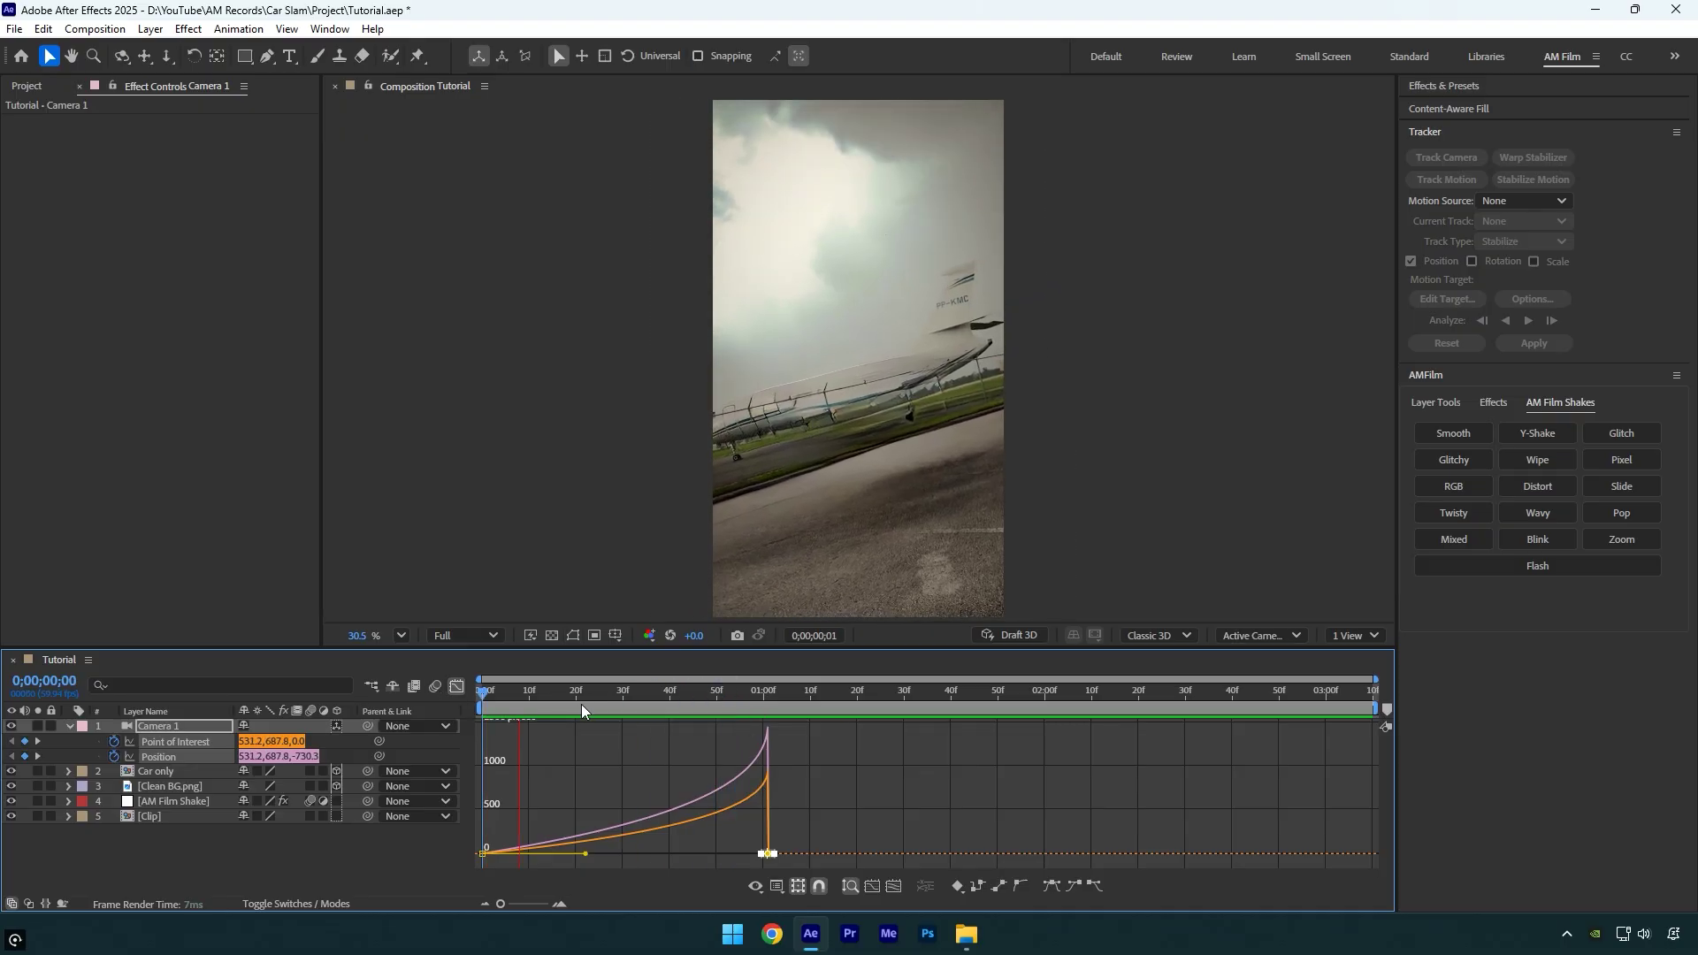
click(608, 700)
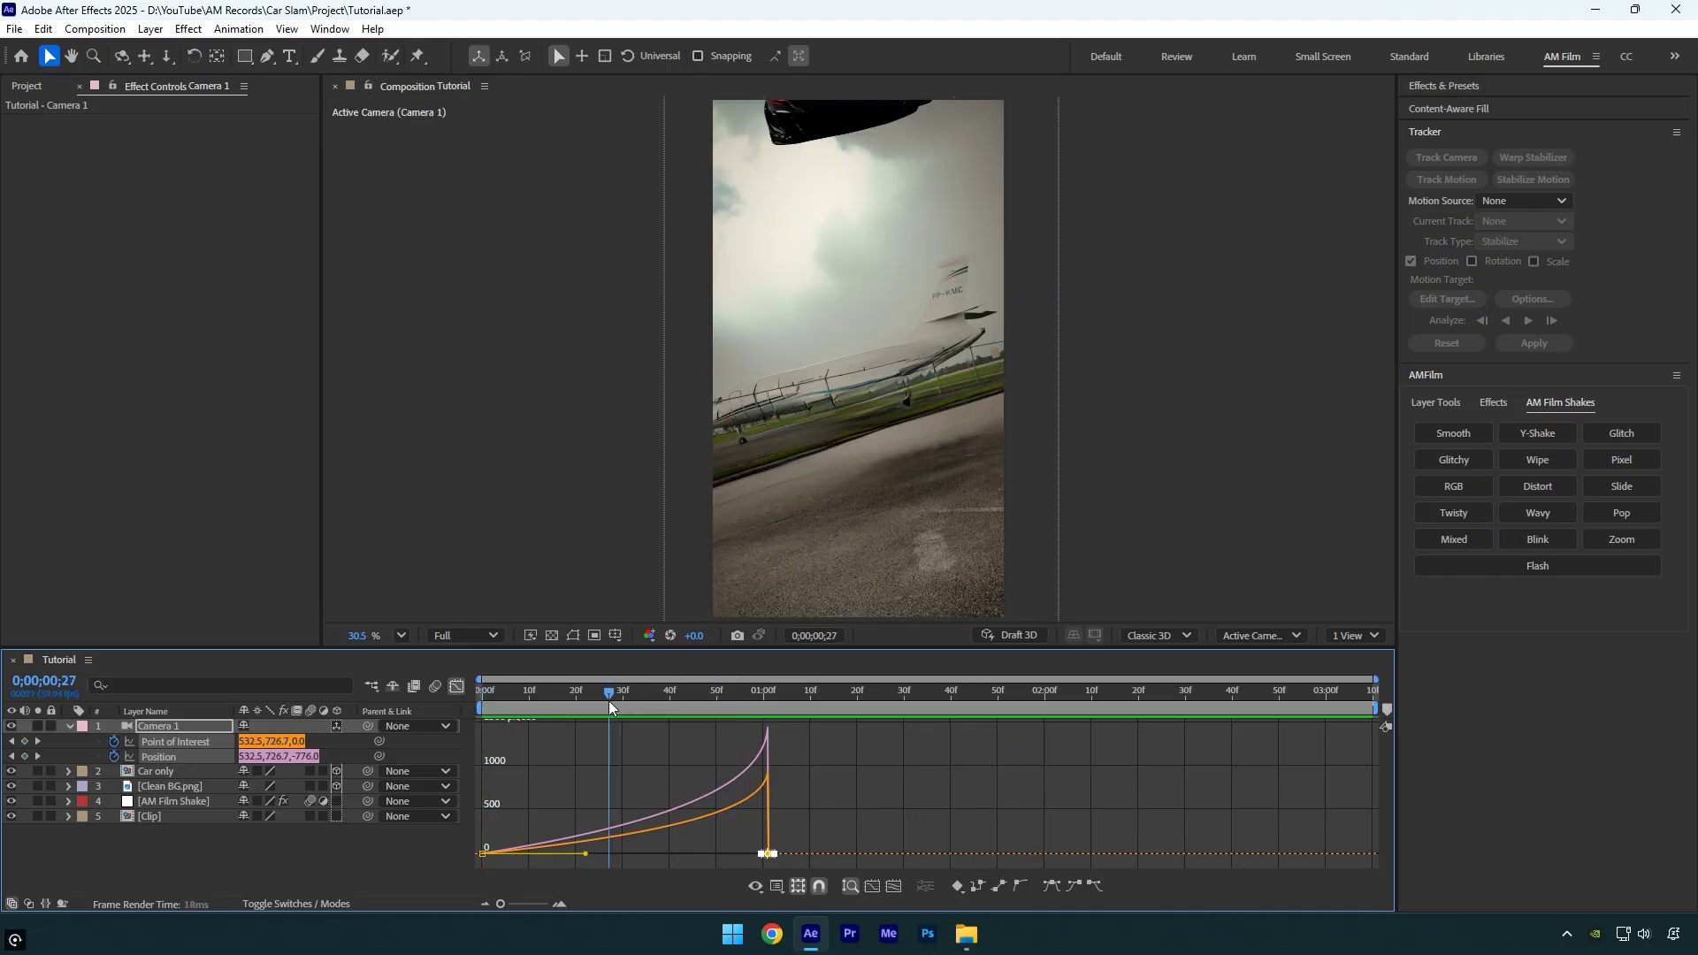
click(482, 853)
drag(588, 856, 548, 853)
key(Home)
key(space)
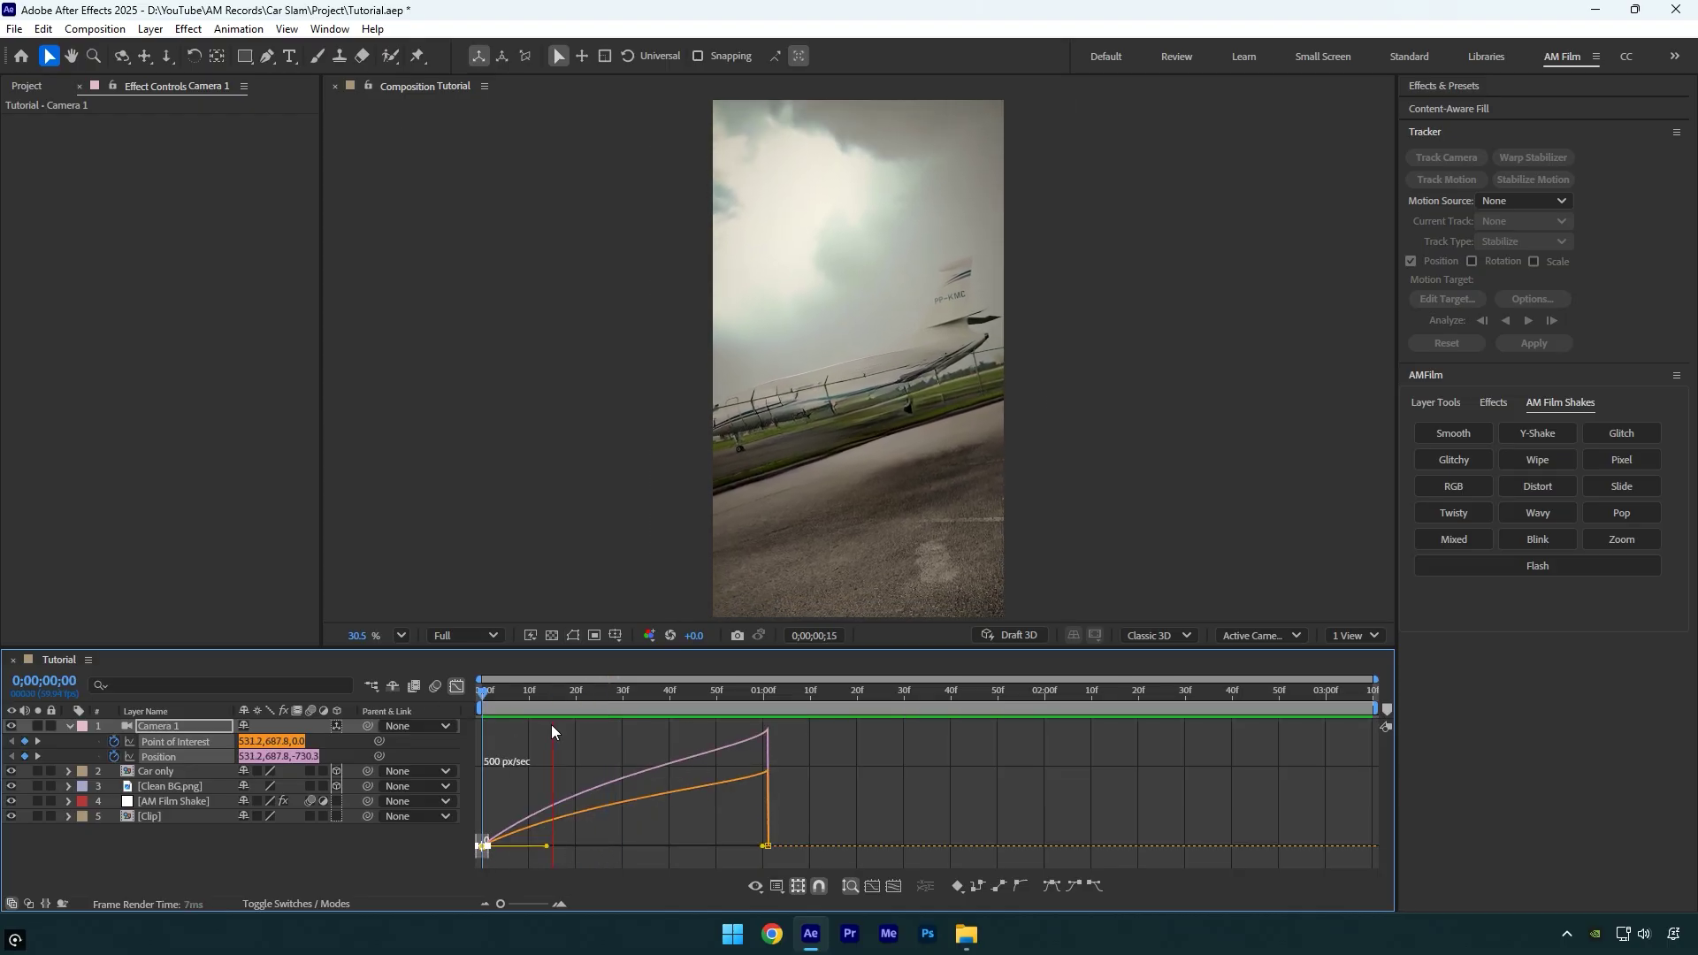
key(shift+F3)
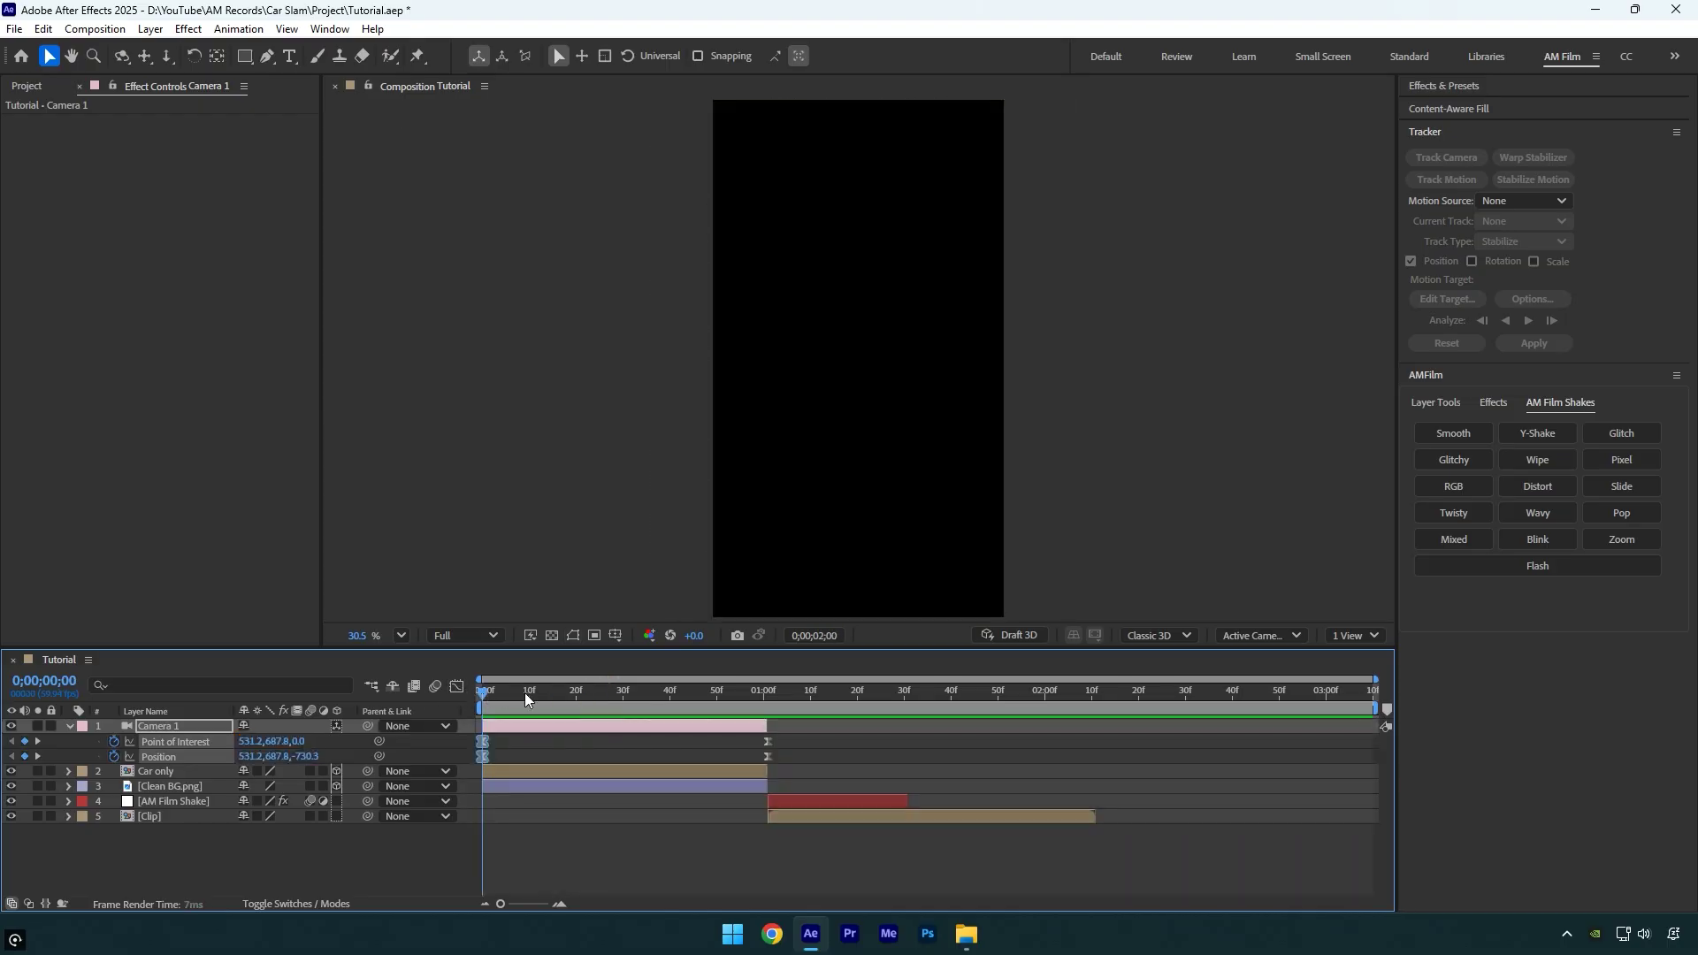
Add a wiggle(2,2) expression to Camera 1's Orientation and preview the camera shake
drag(524, 693, 655, 692)
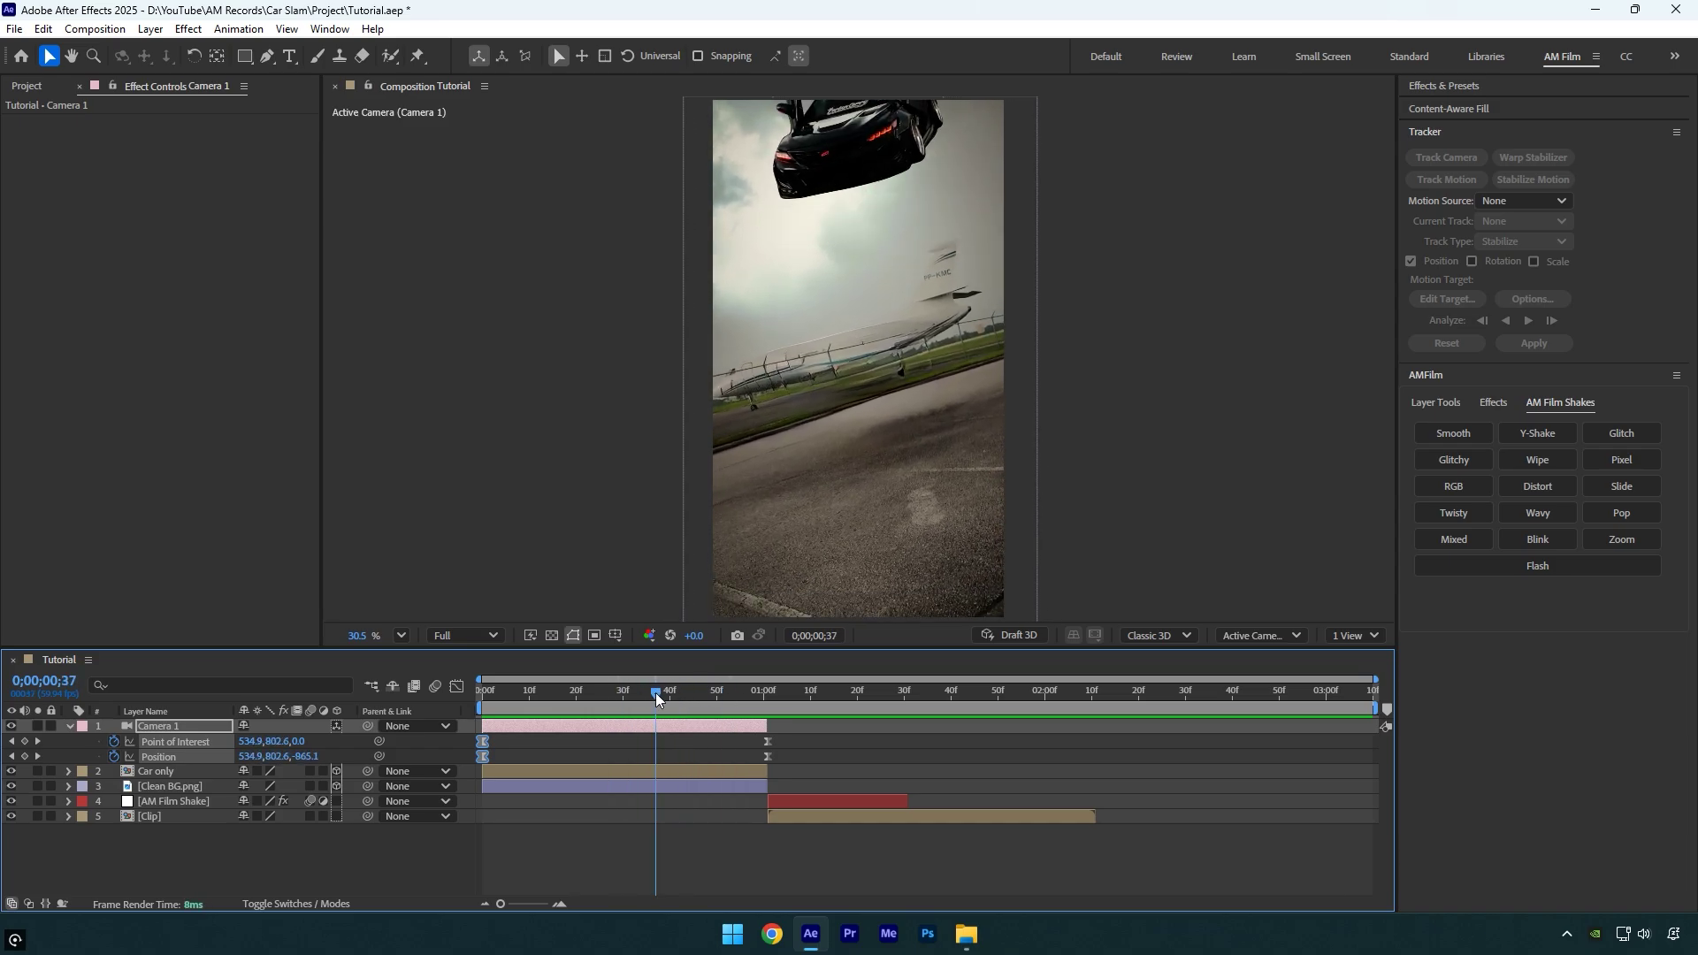
click(69, 725)
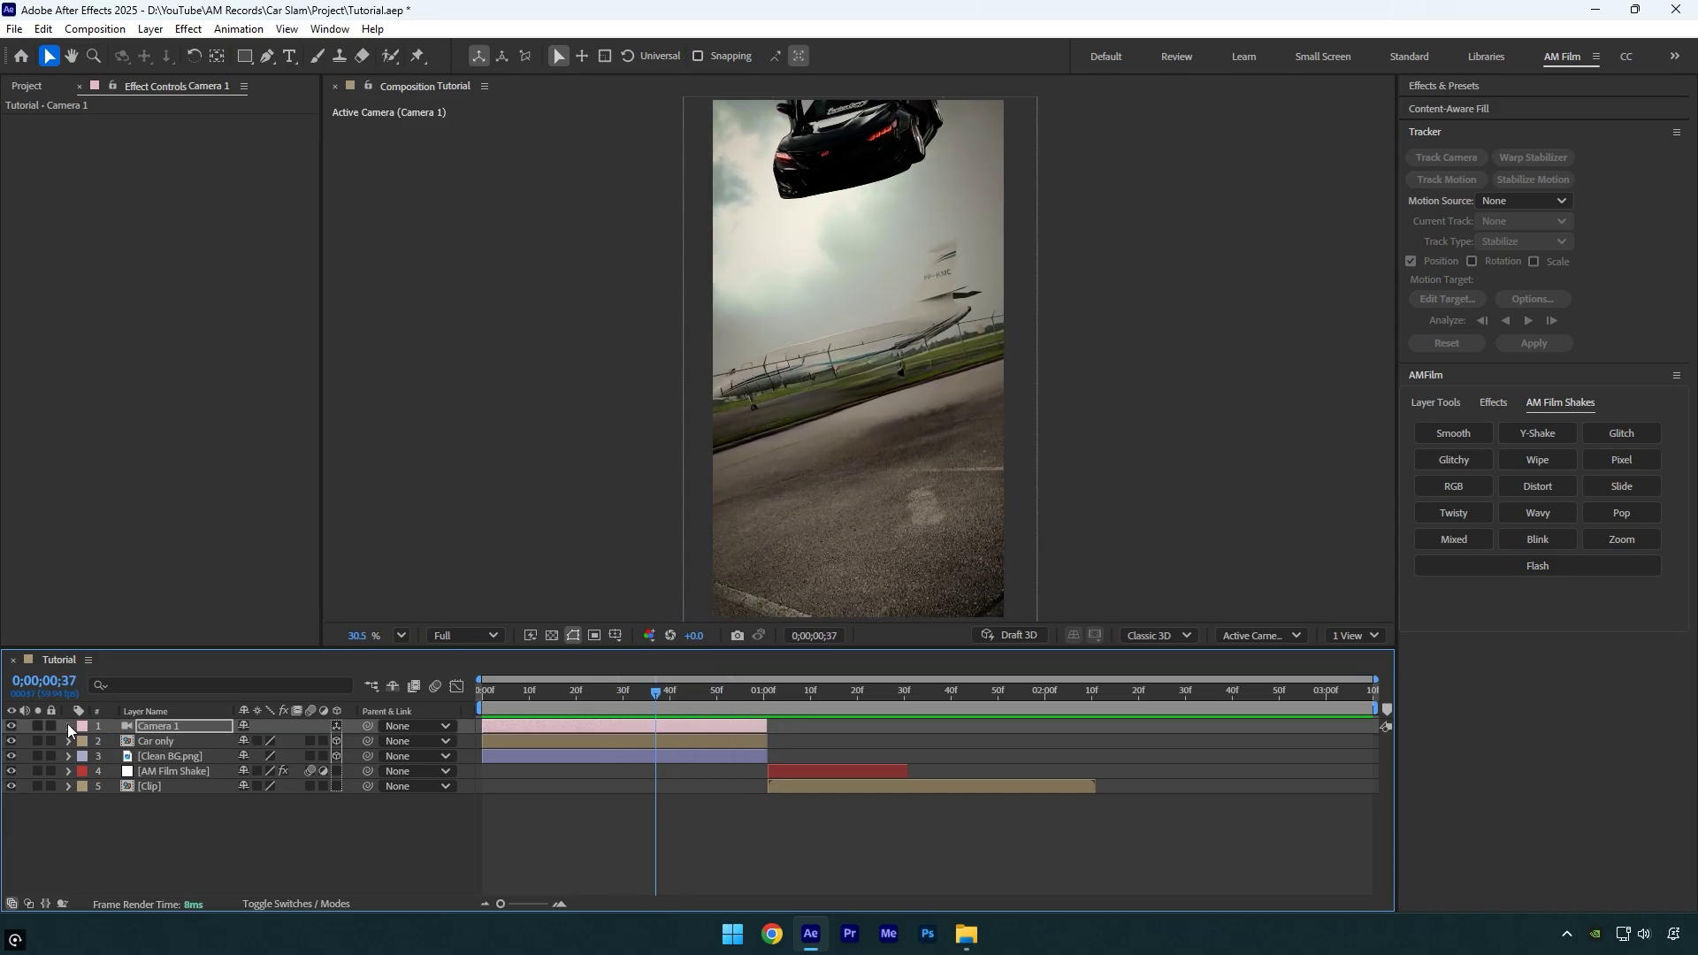
click(68, 724)
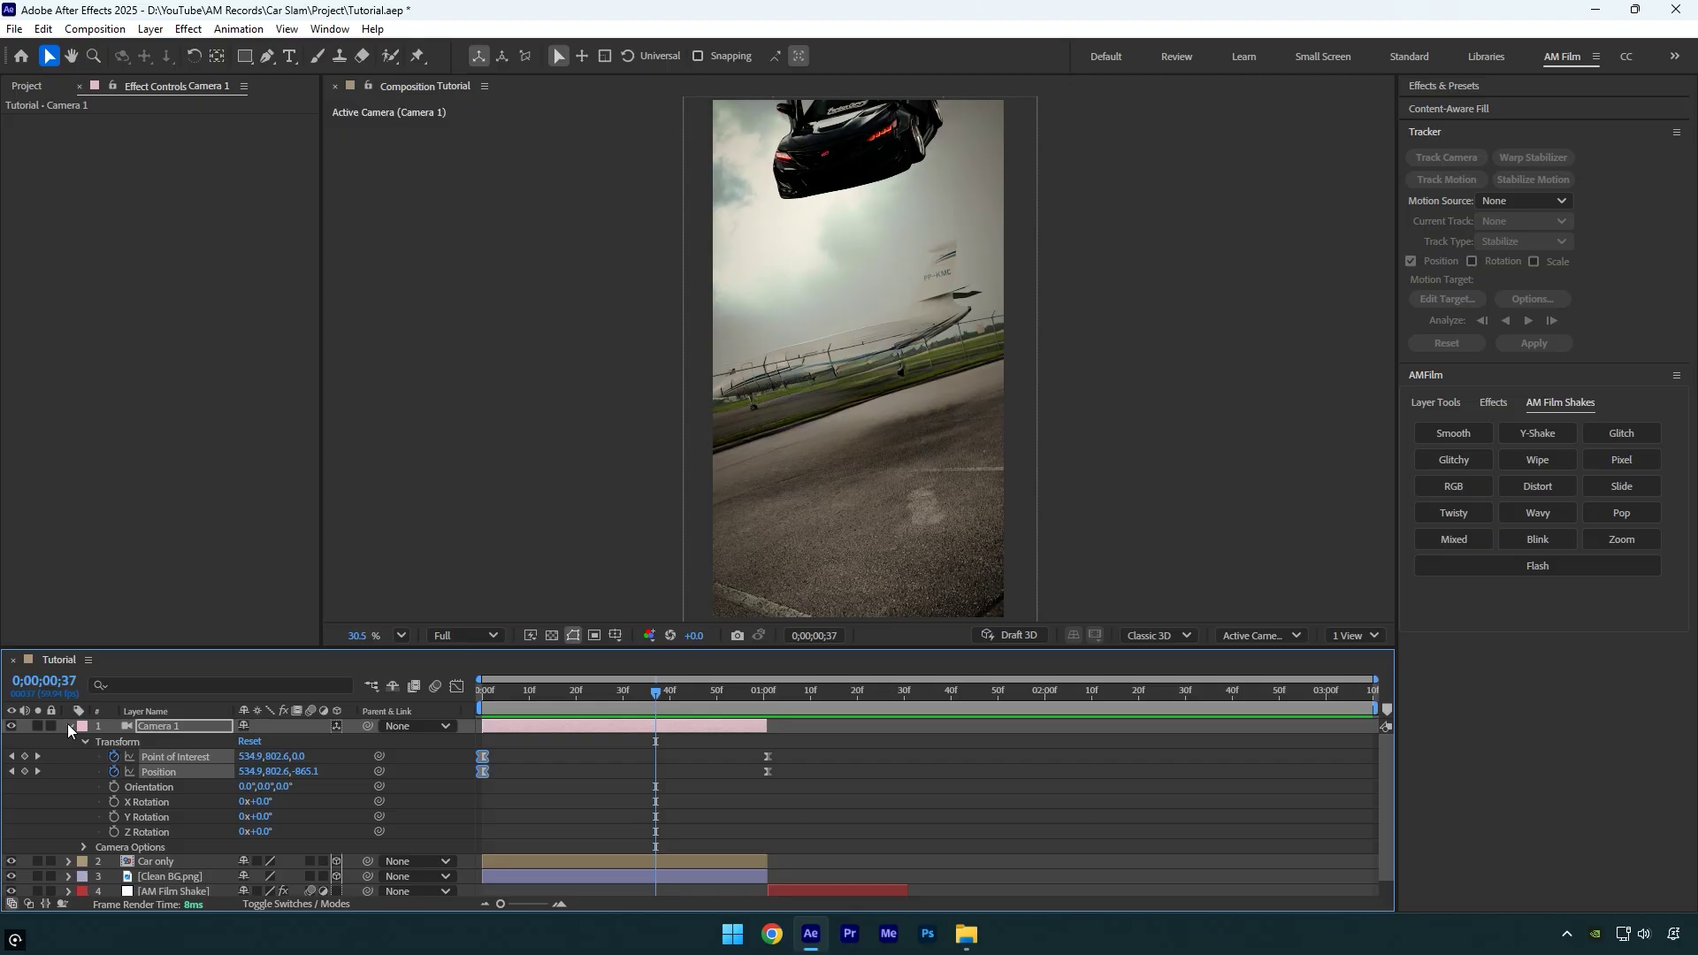
alt+click(115, 785)
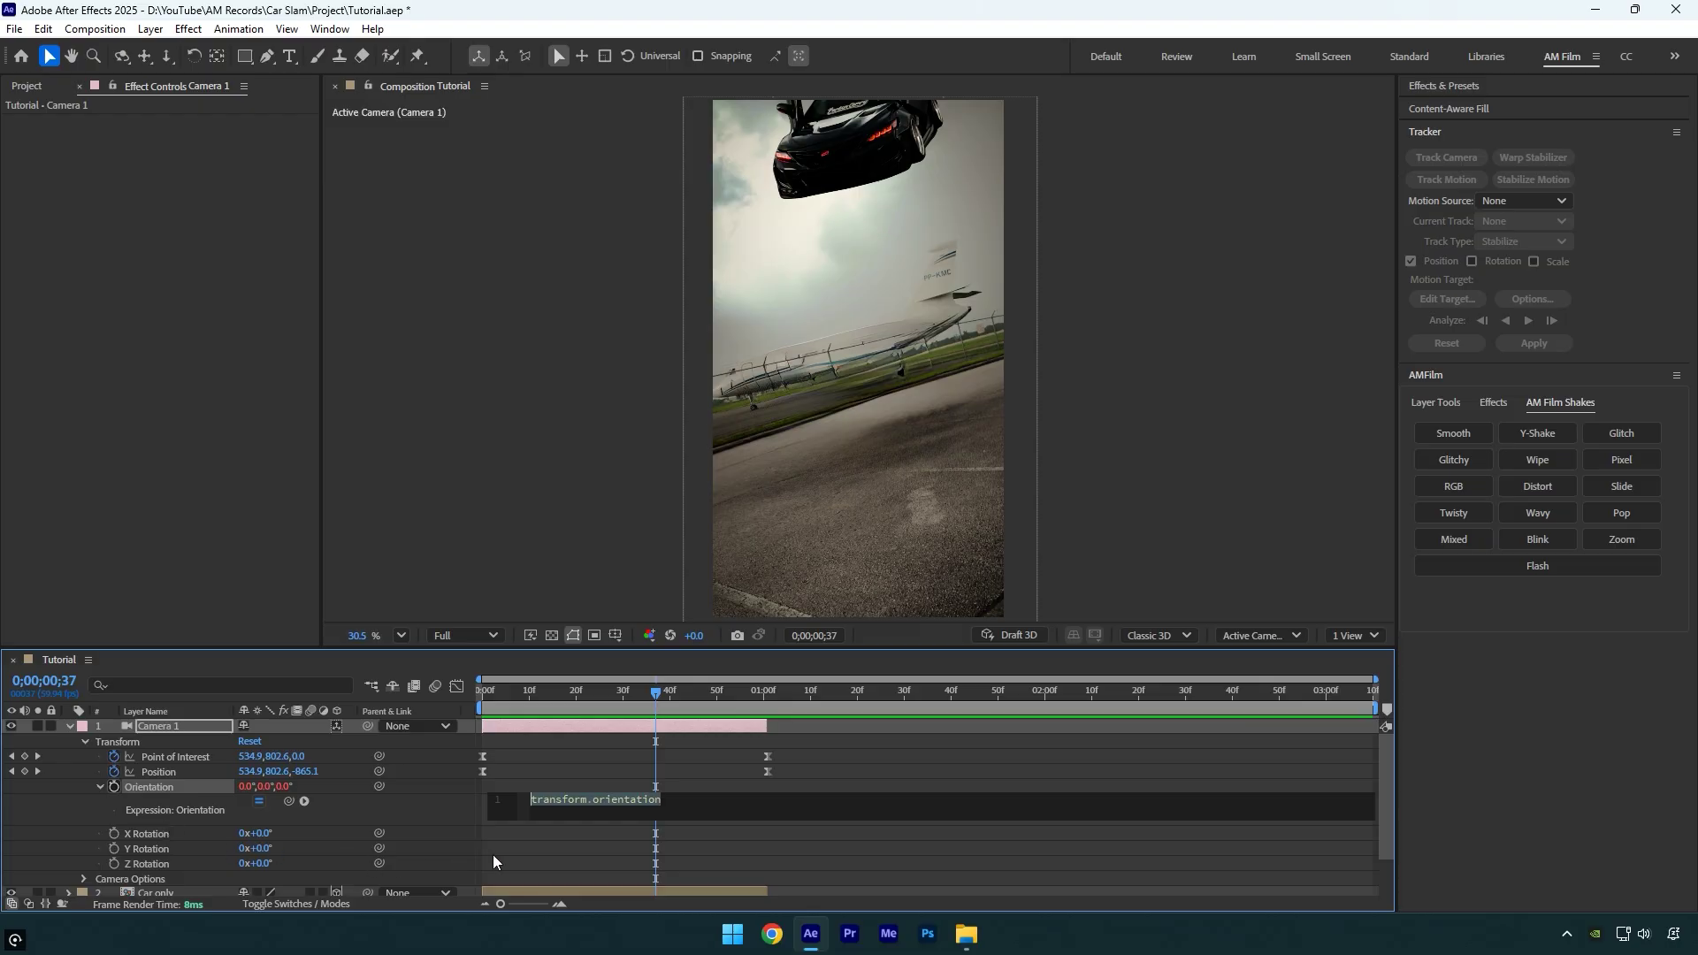
text(wigg)
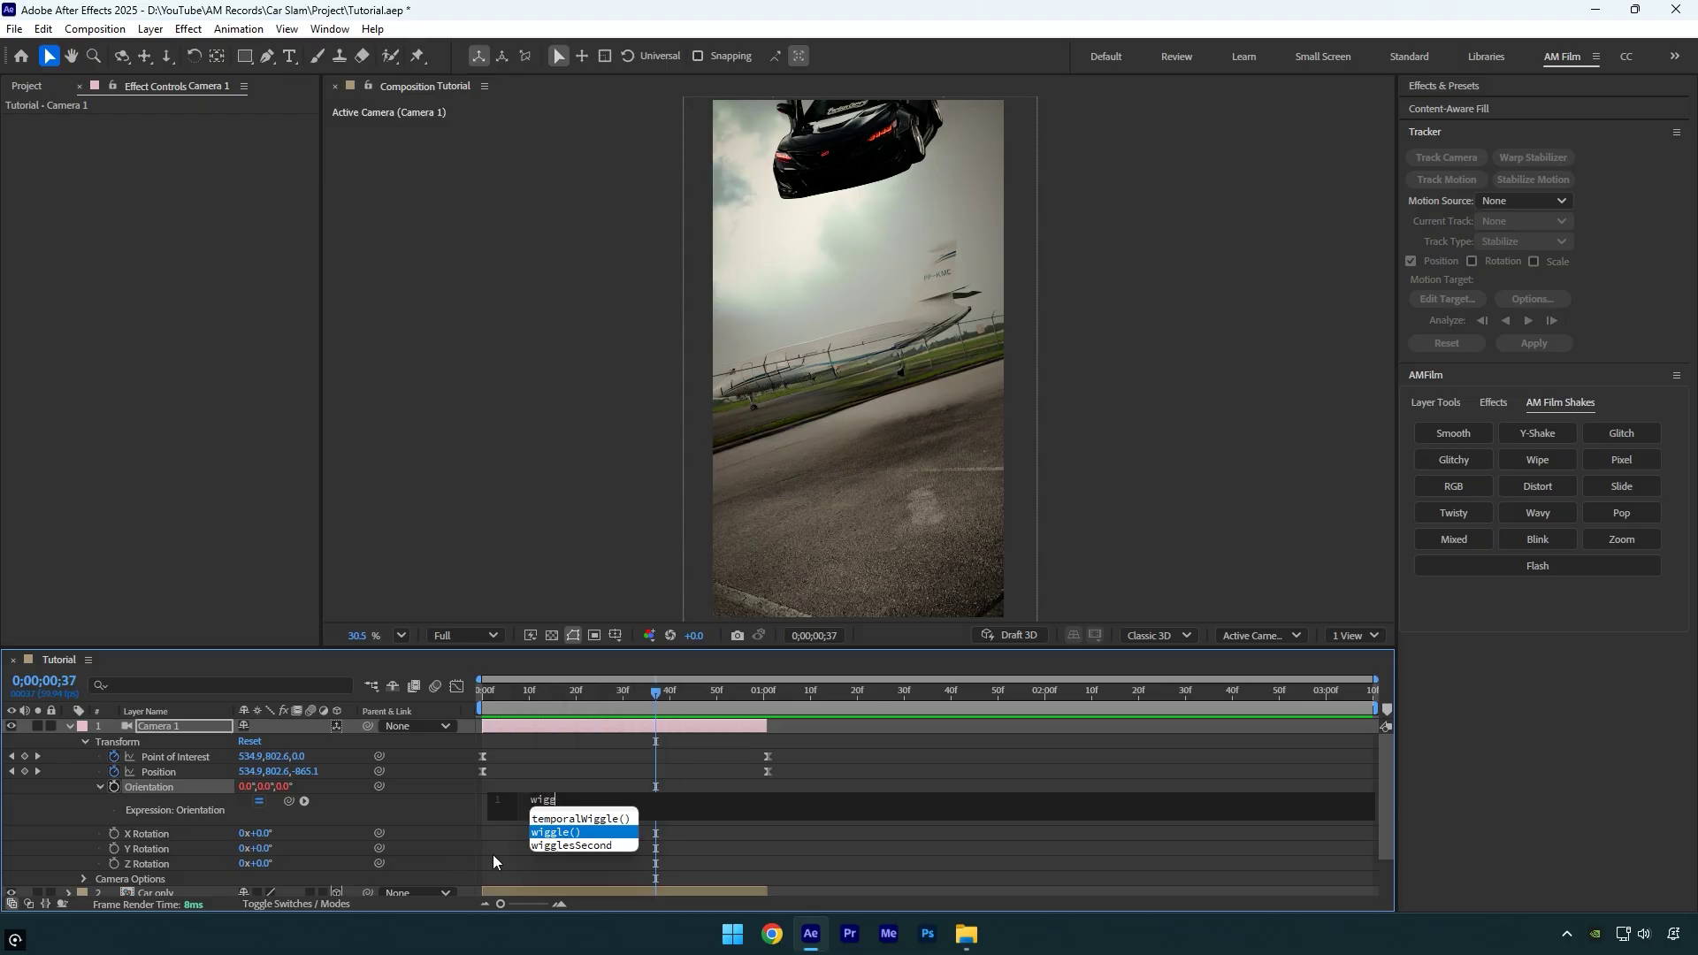
text(le(2,2)
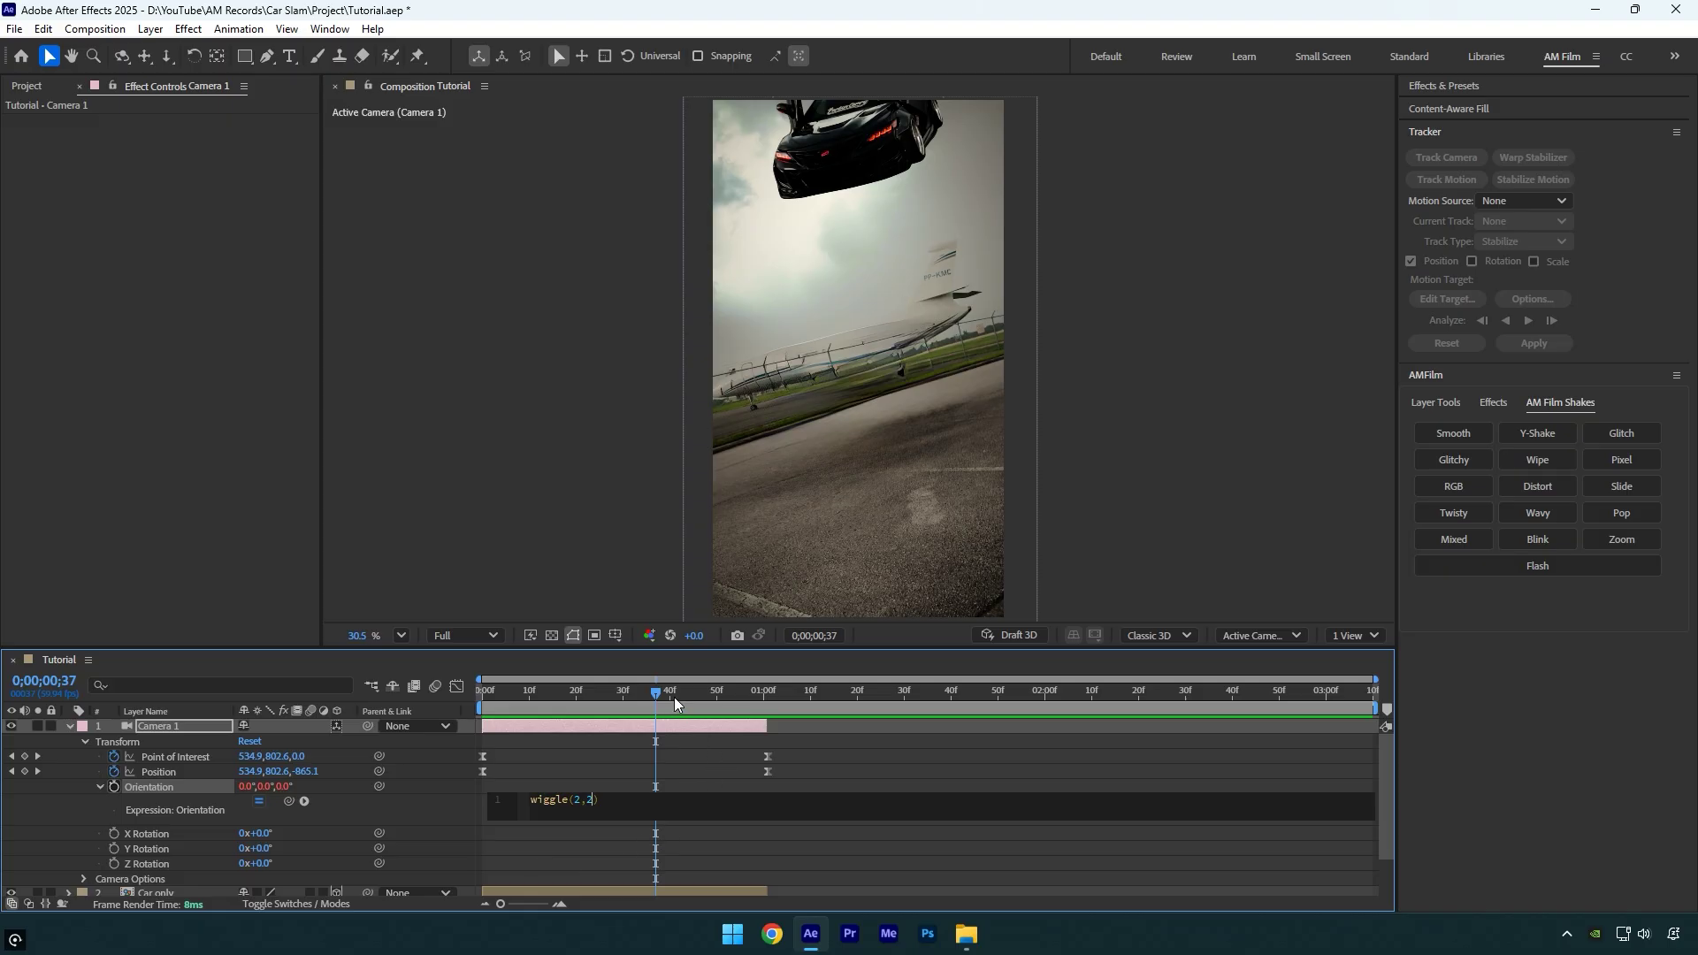
drag(673, 697, 485, 693)
key(space)
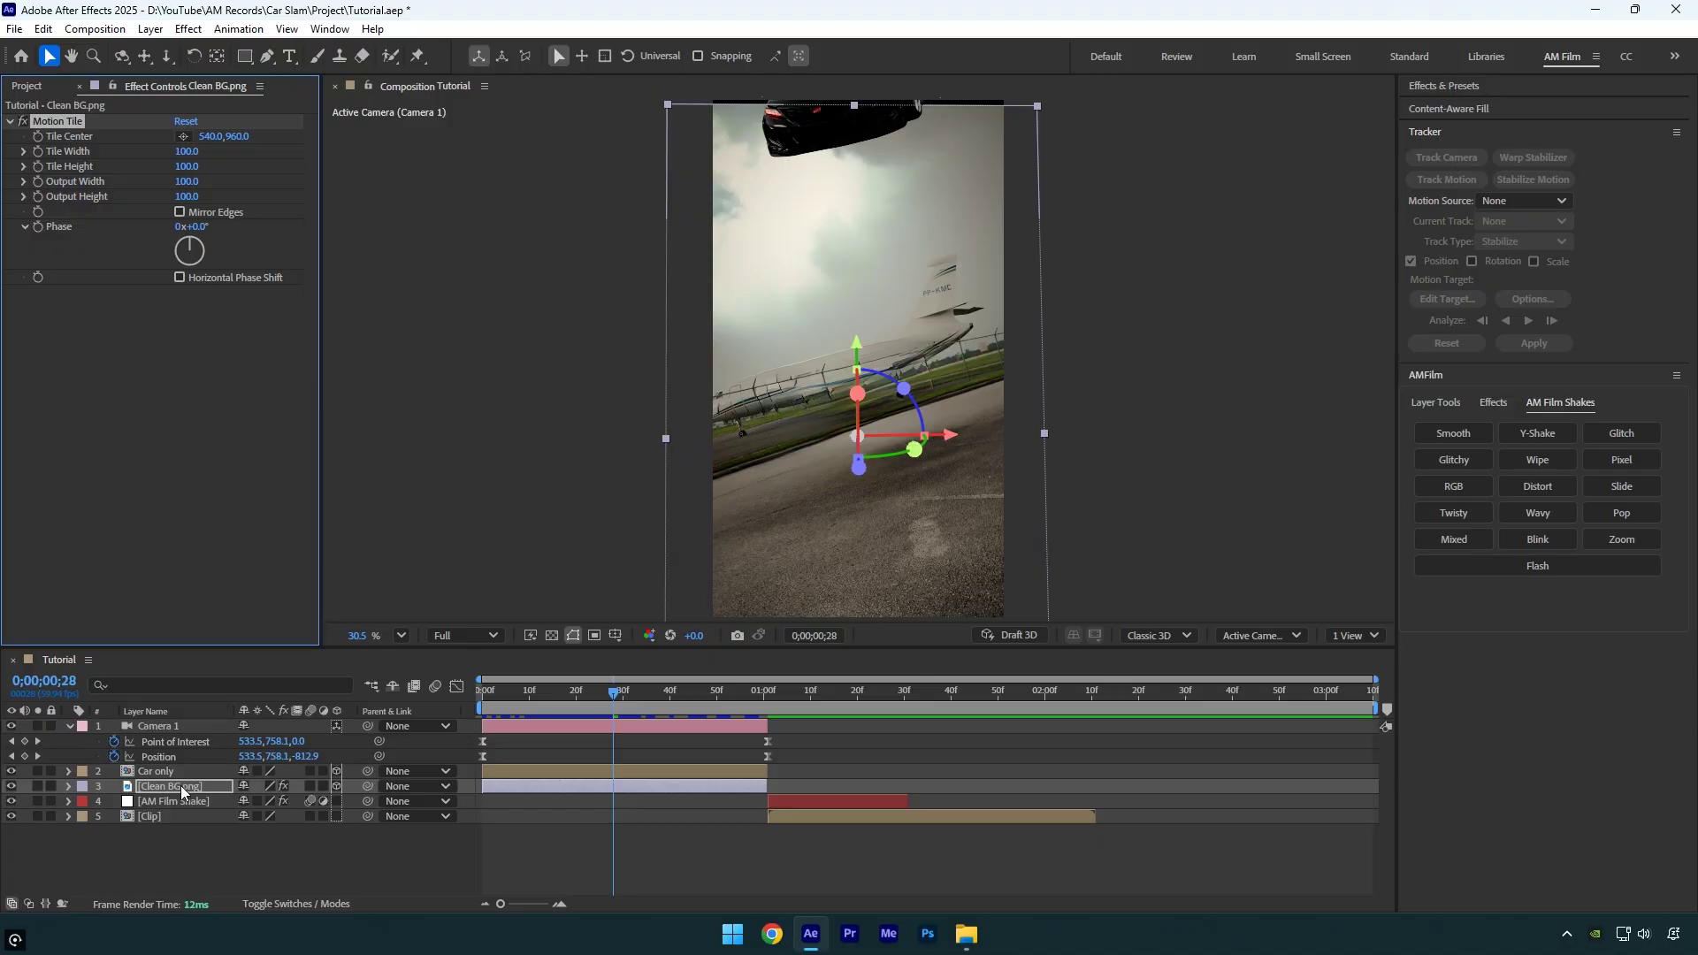
Give Clean BG.png a Motion Tile with Mirror Edges and 150 output width and height
click(188, 210)
click(188, 195)
key(Return)
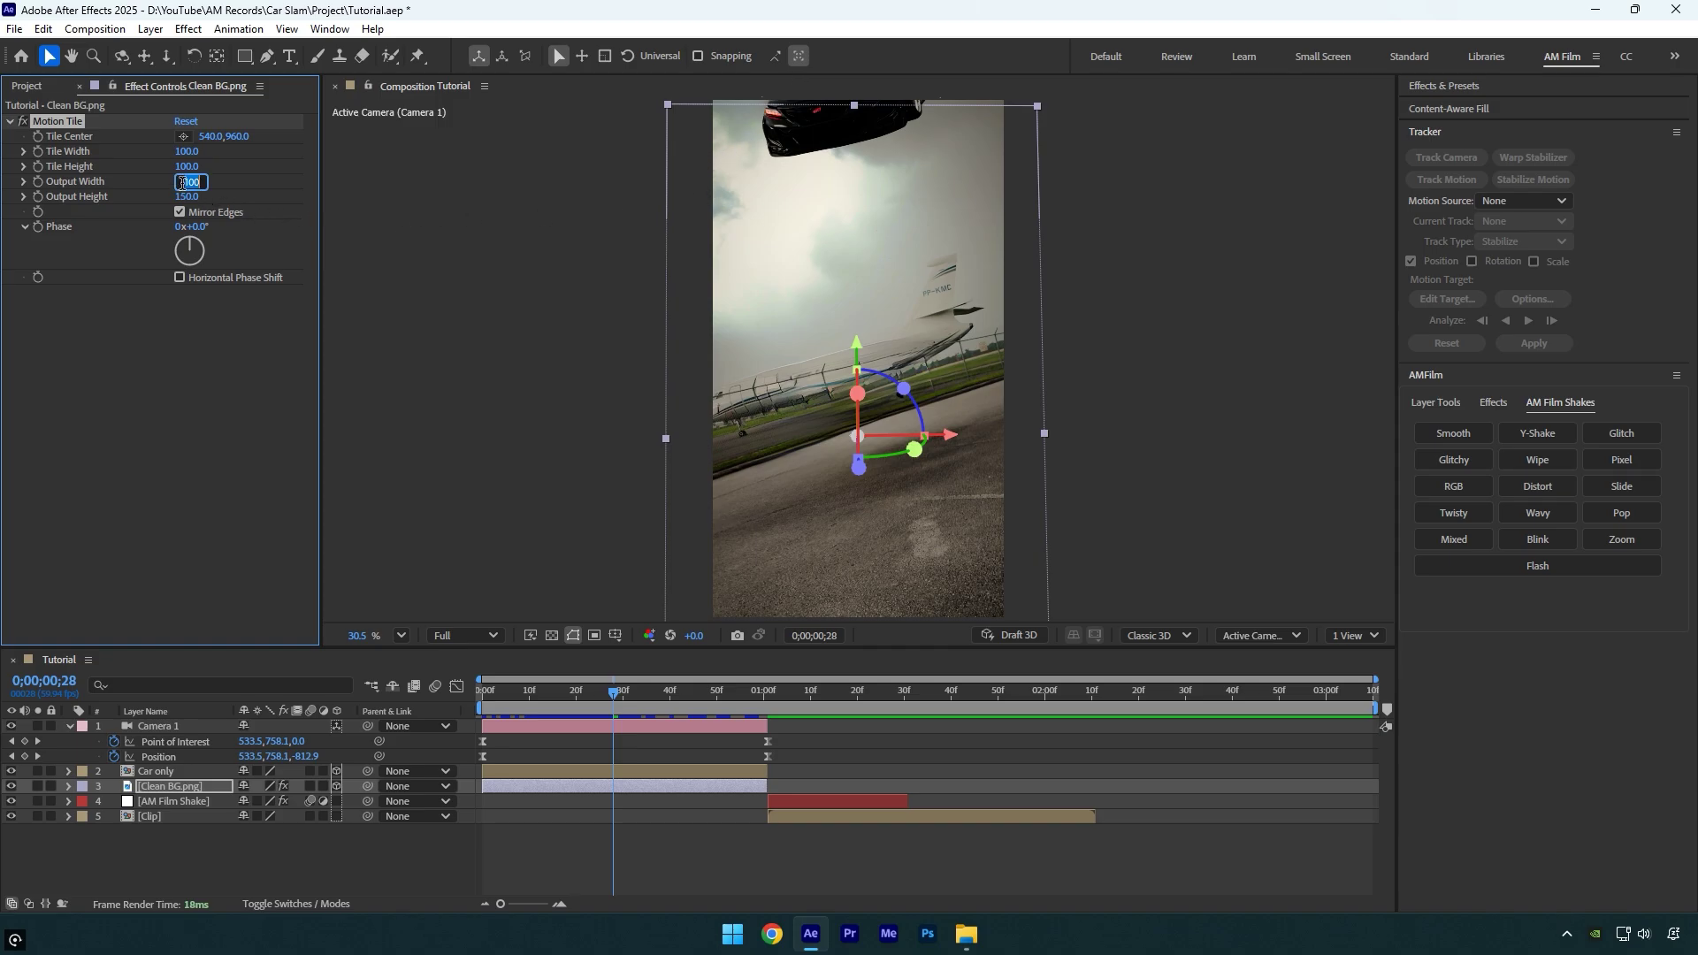
key(space)
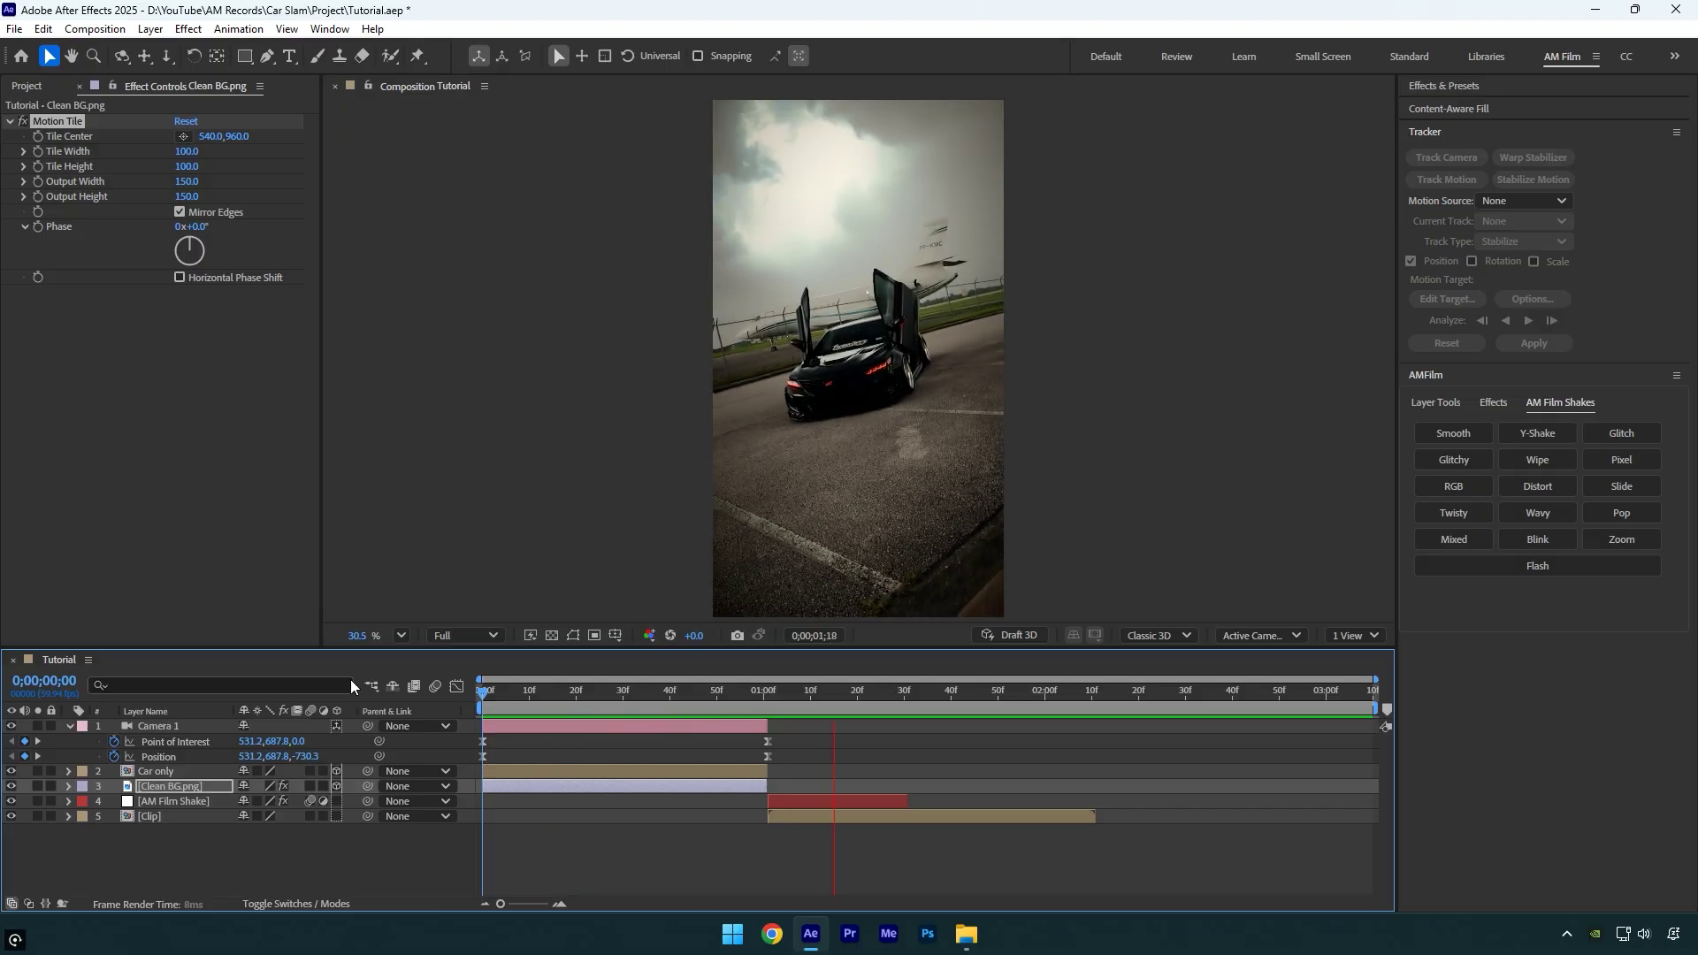
Enable motion blur on the Car only and Clean BG.png layers and preview the blurred fall
mouse_move(565, 695)
mouse_down()
mouse_move(564, 724)
mouse_move(533, 692)
mouse_up()
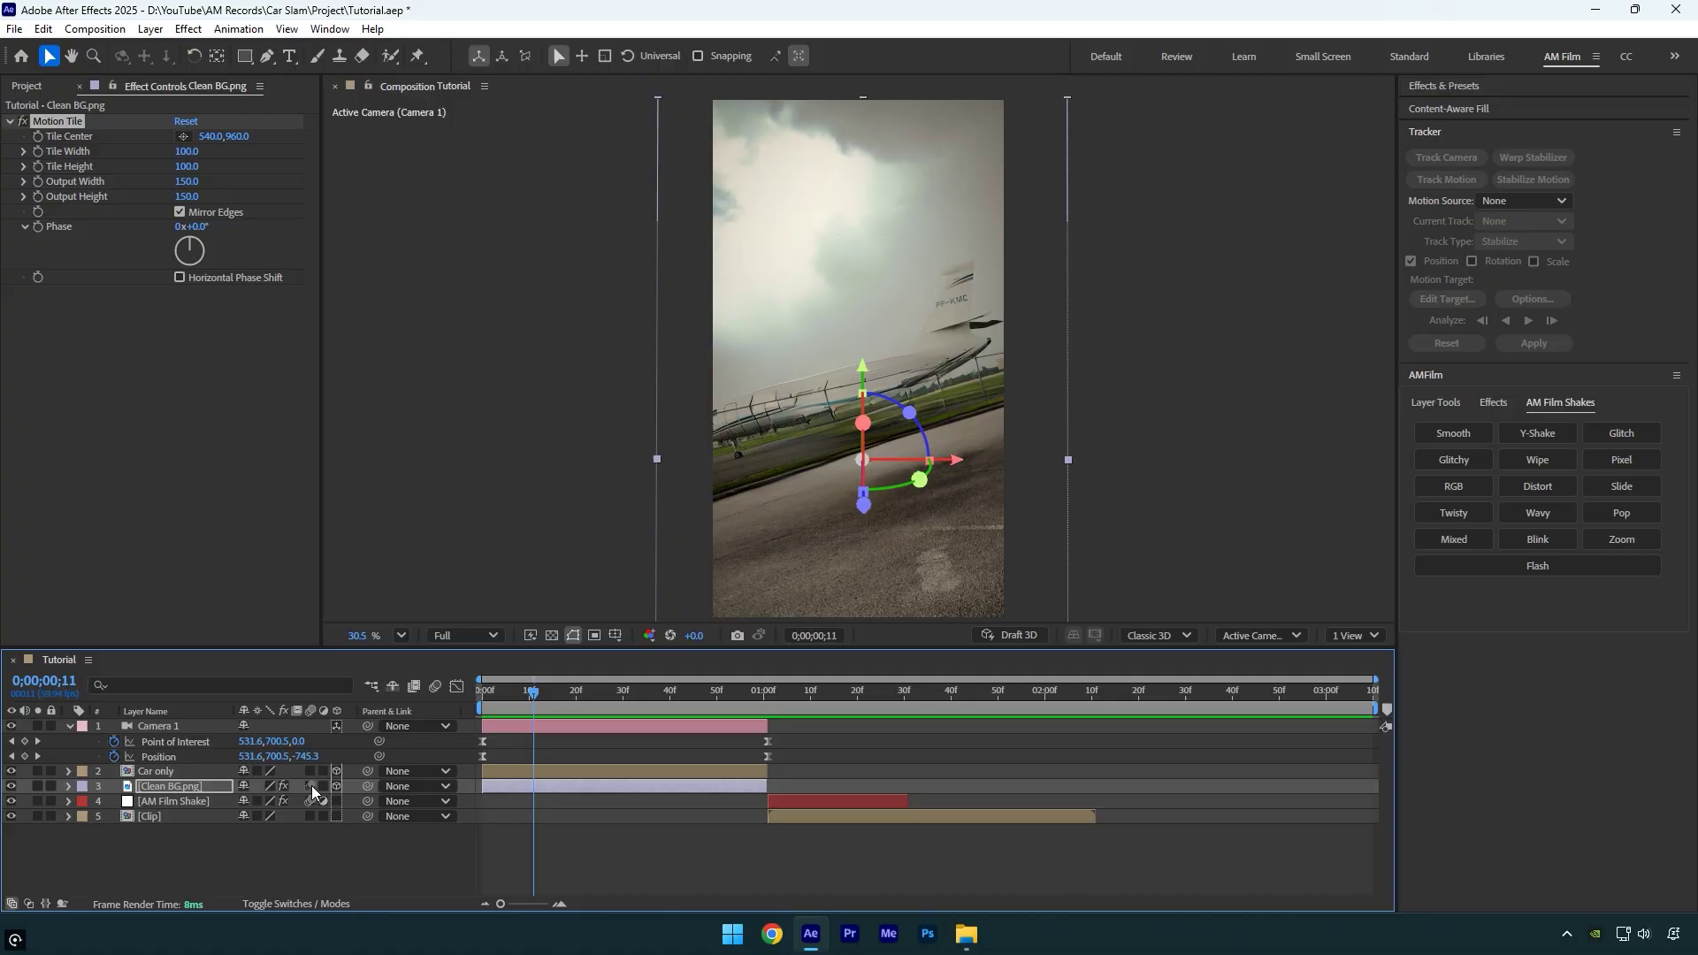
drag(311, 785, 311, 771)
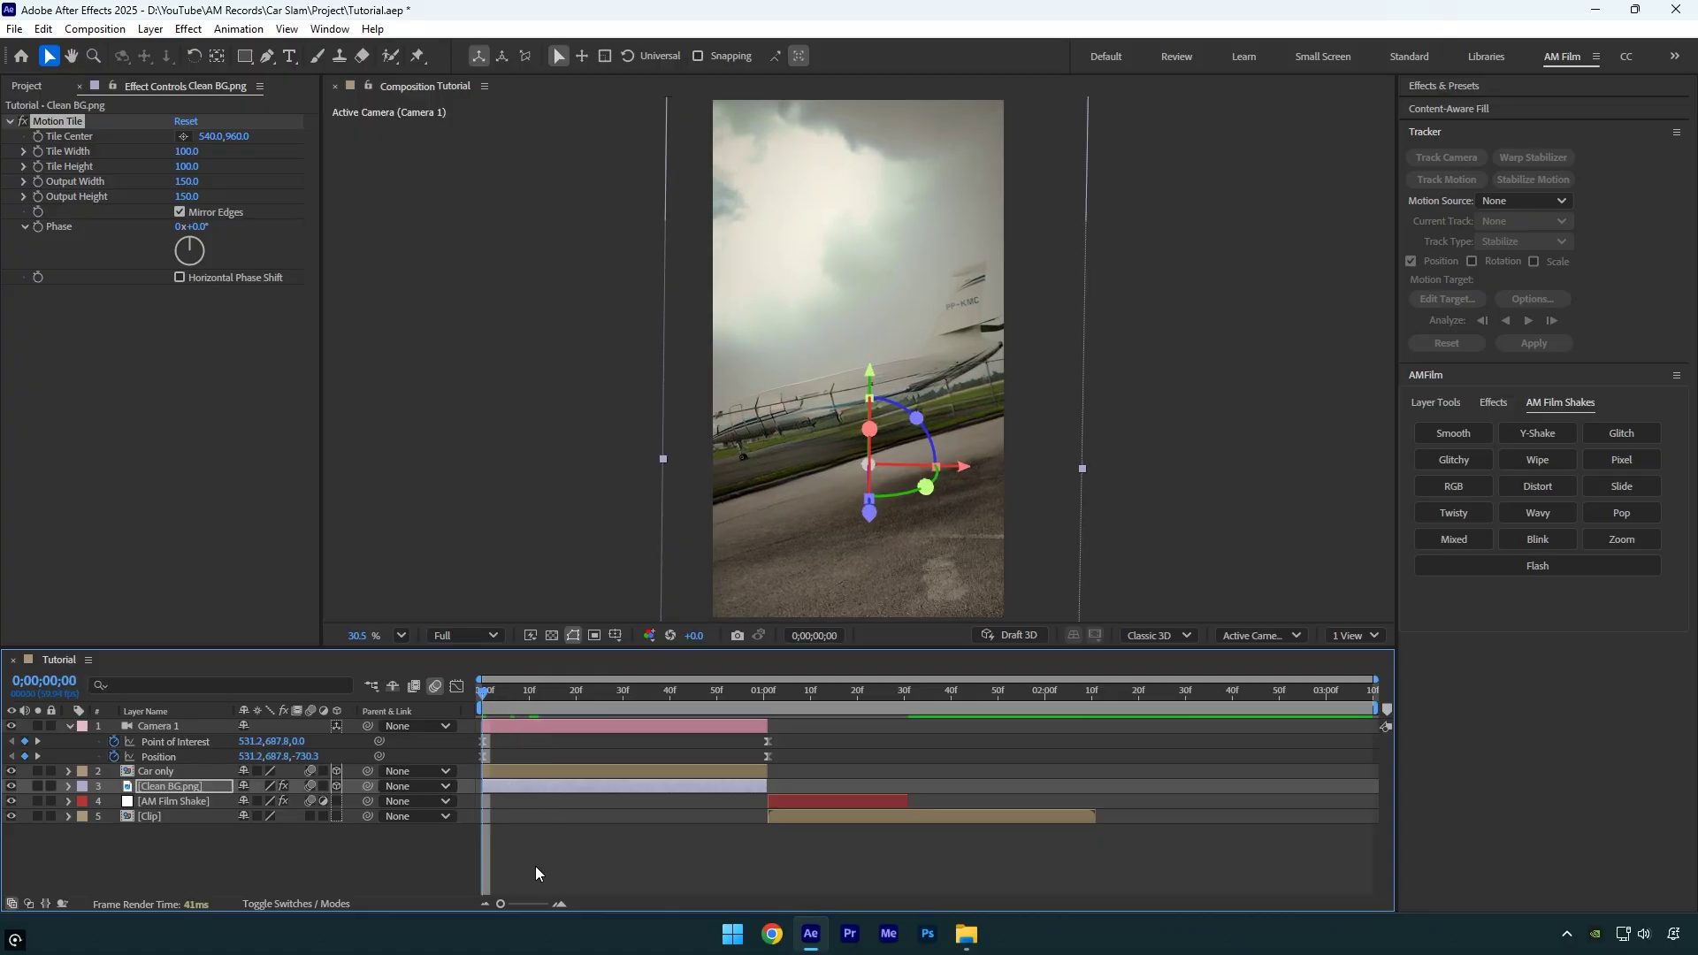
key(space)
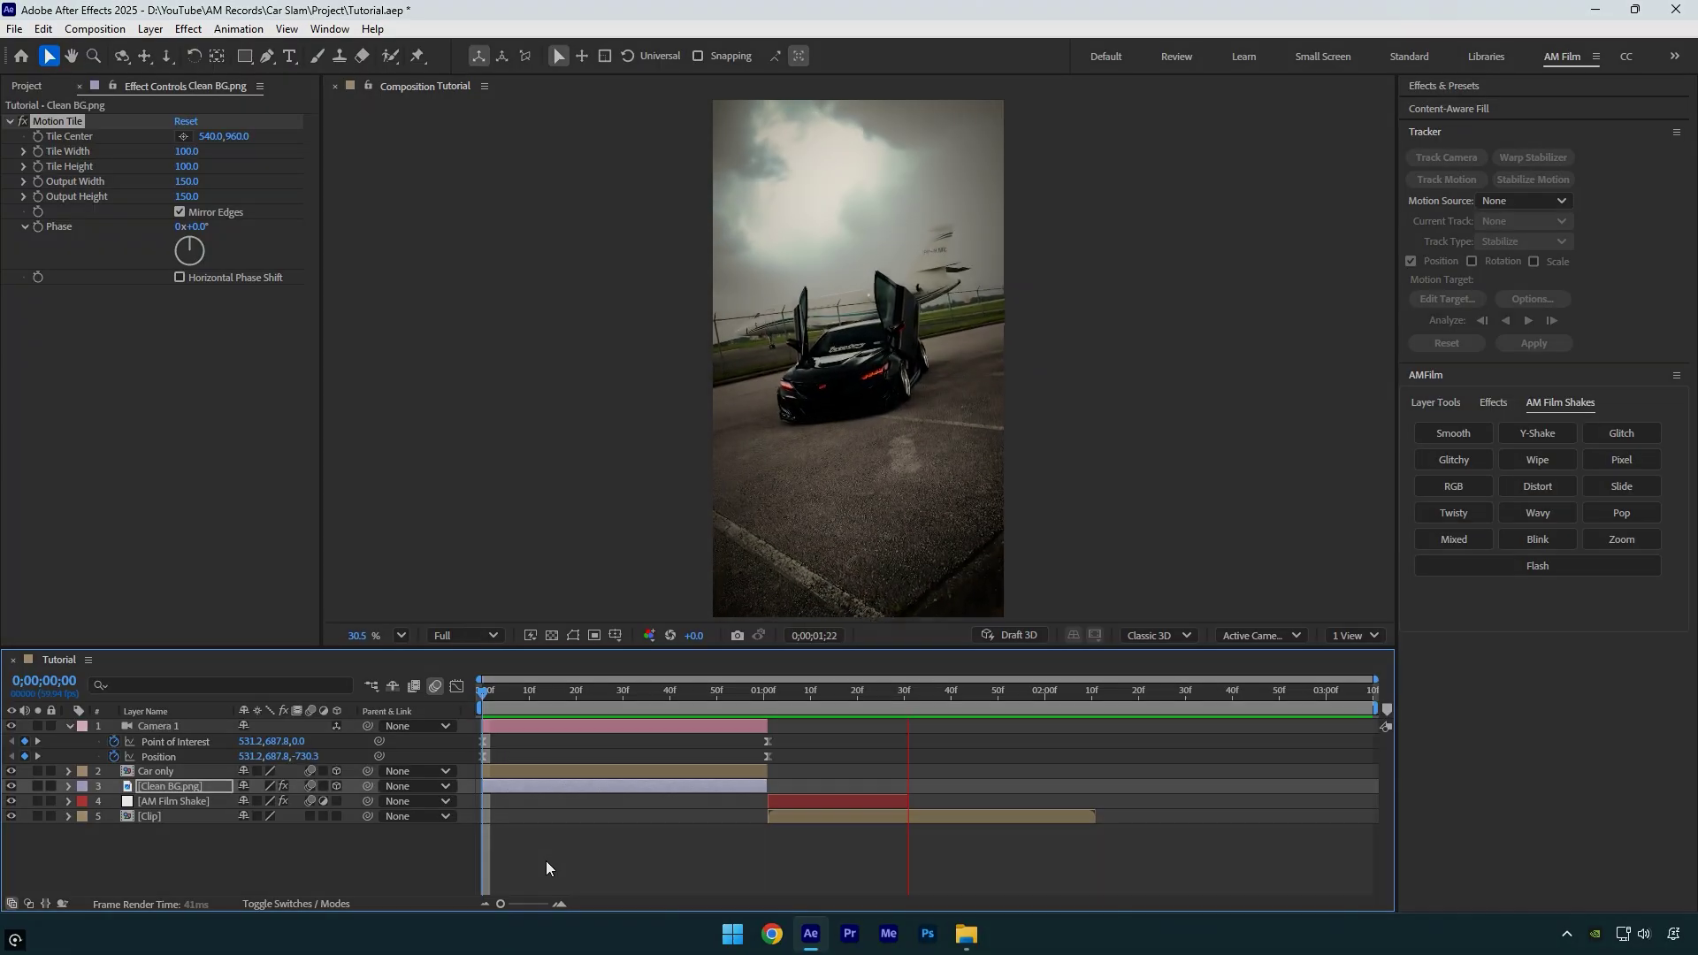